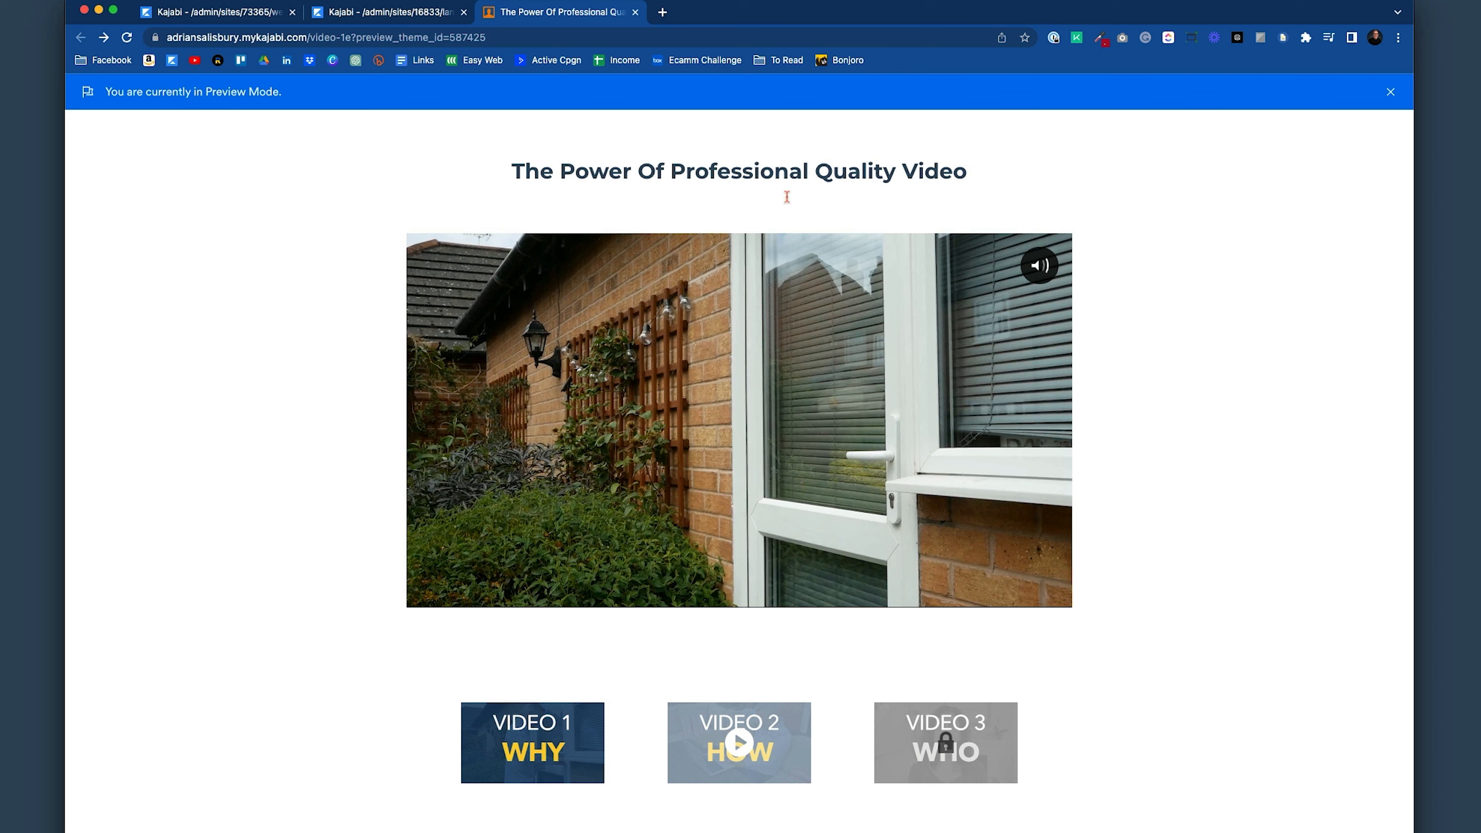
mouse_move(641, 370)
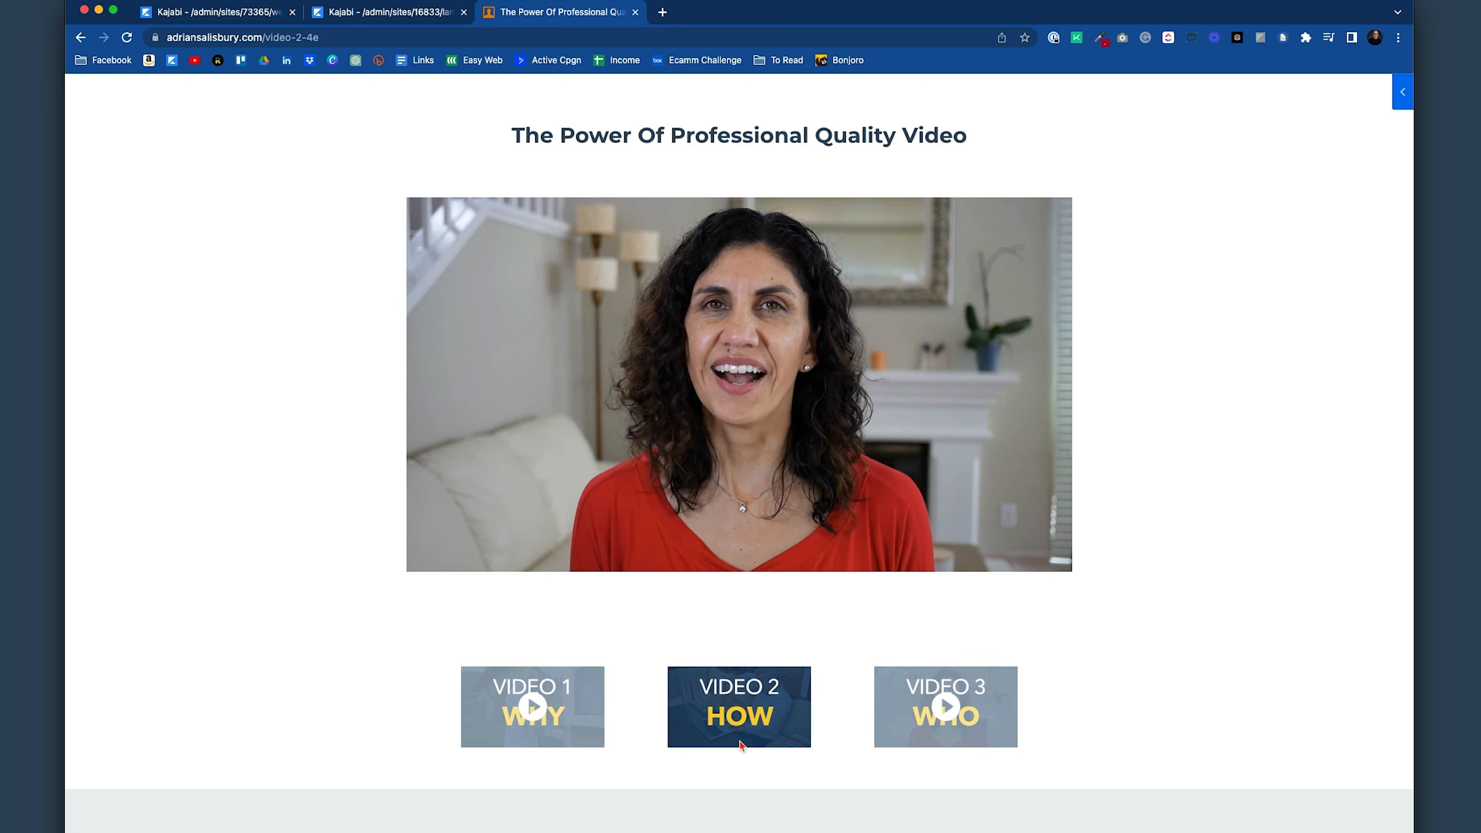
left_click(420, 561)
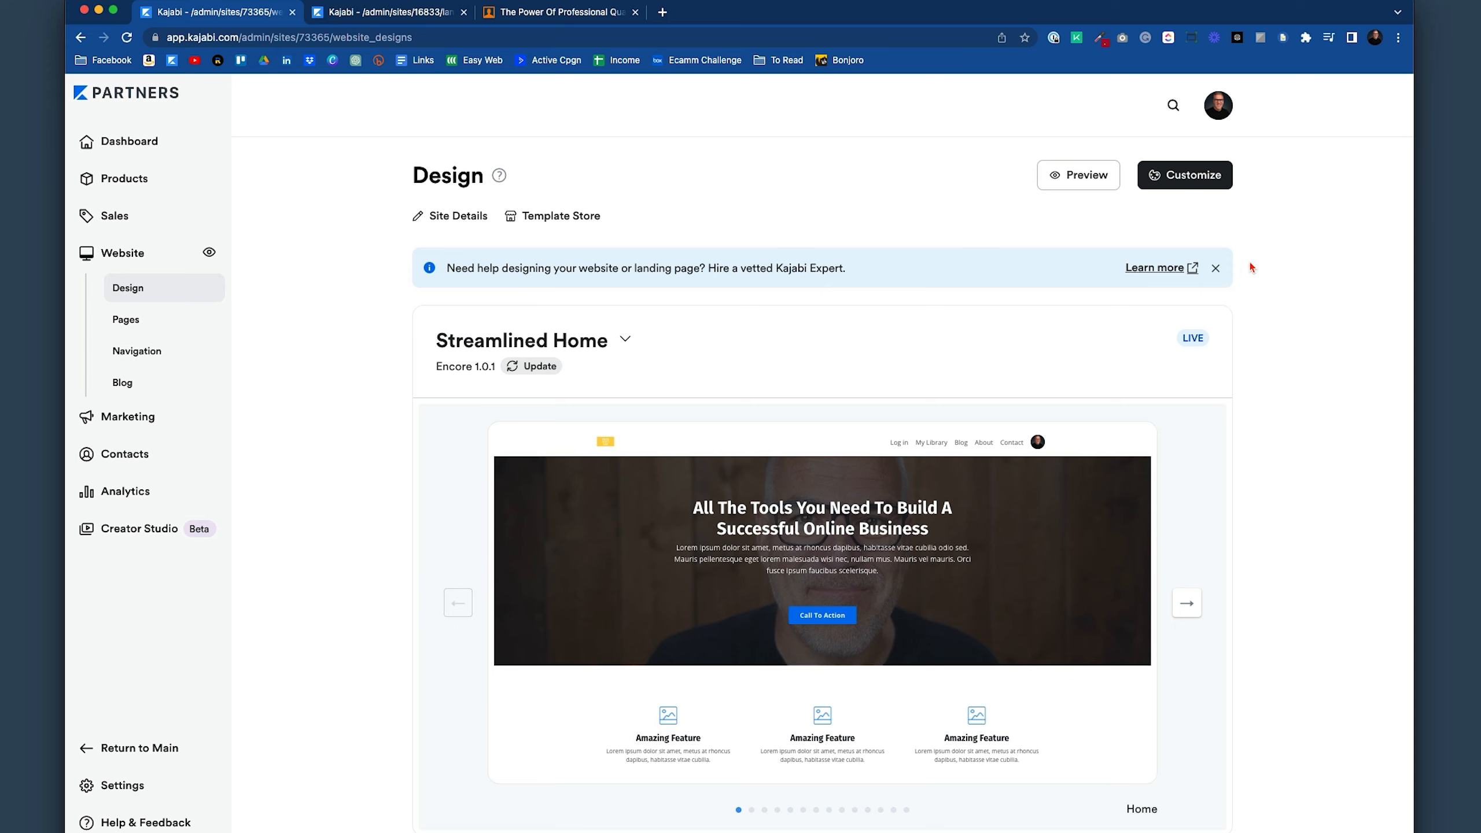
Dismiss the Kajabi Expert notice and open the website's list of landing pages.
left_click(1214, 269)
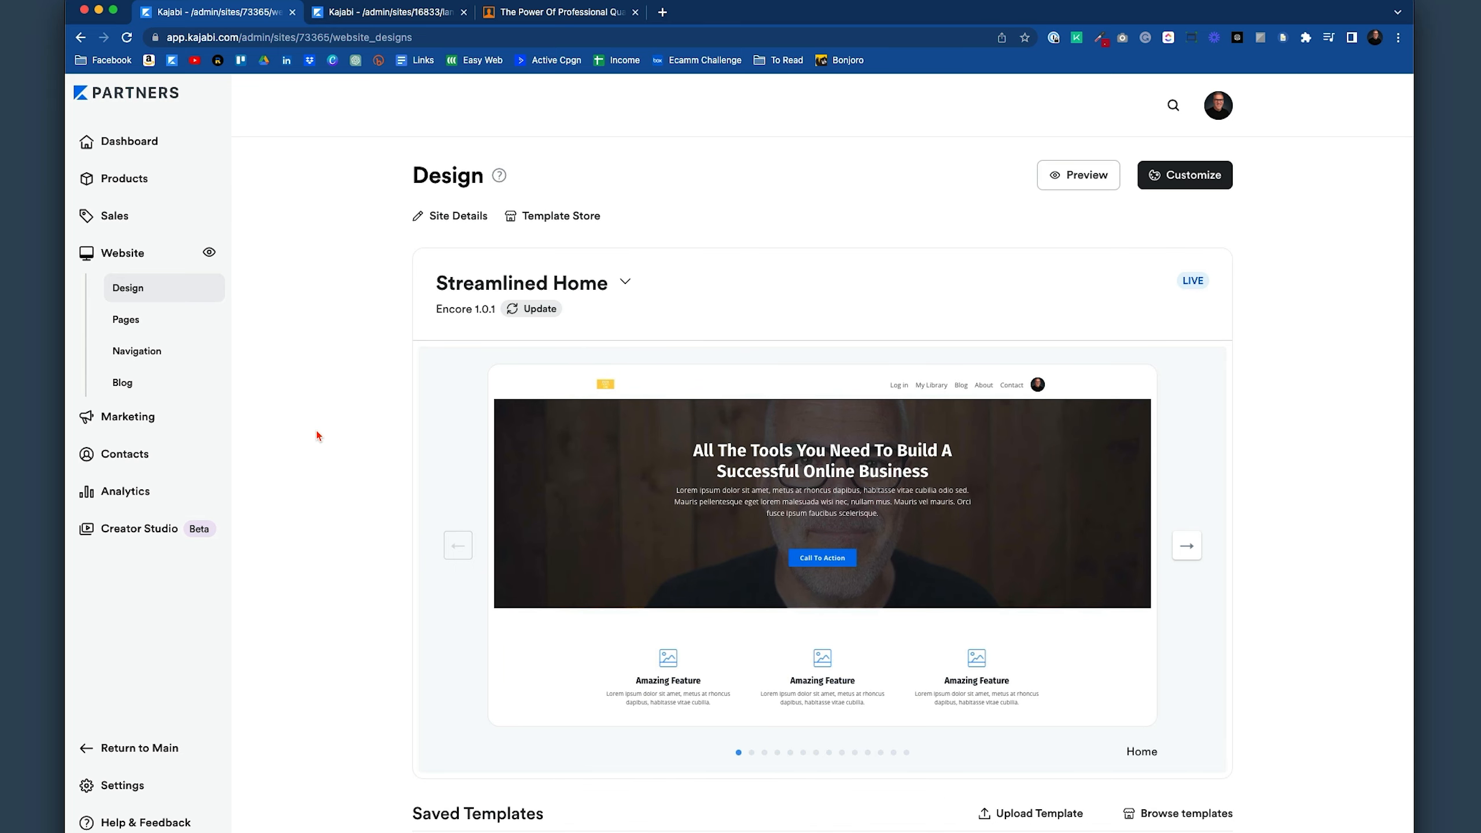
left_click(127, 321)
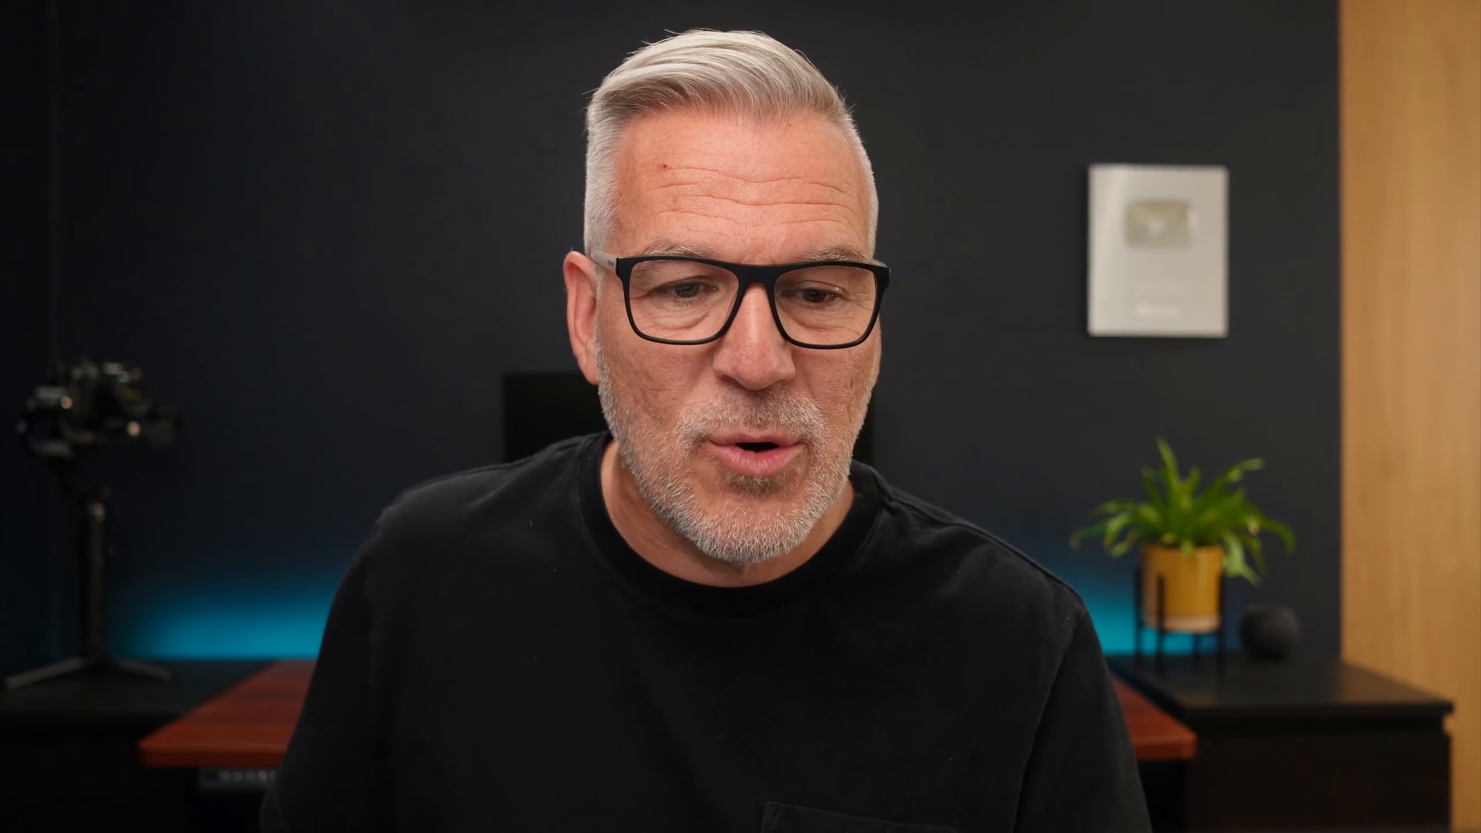
left_click(248, 296)
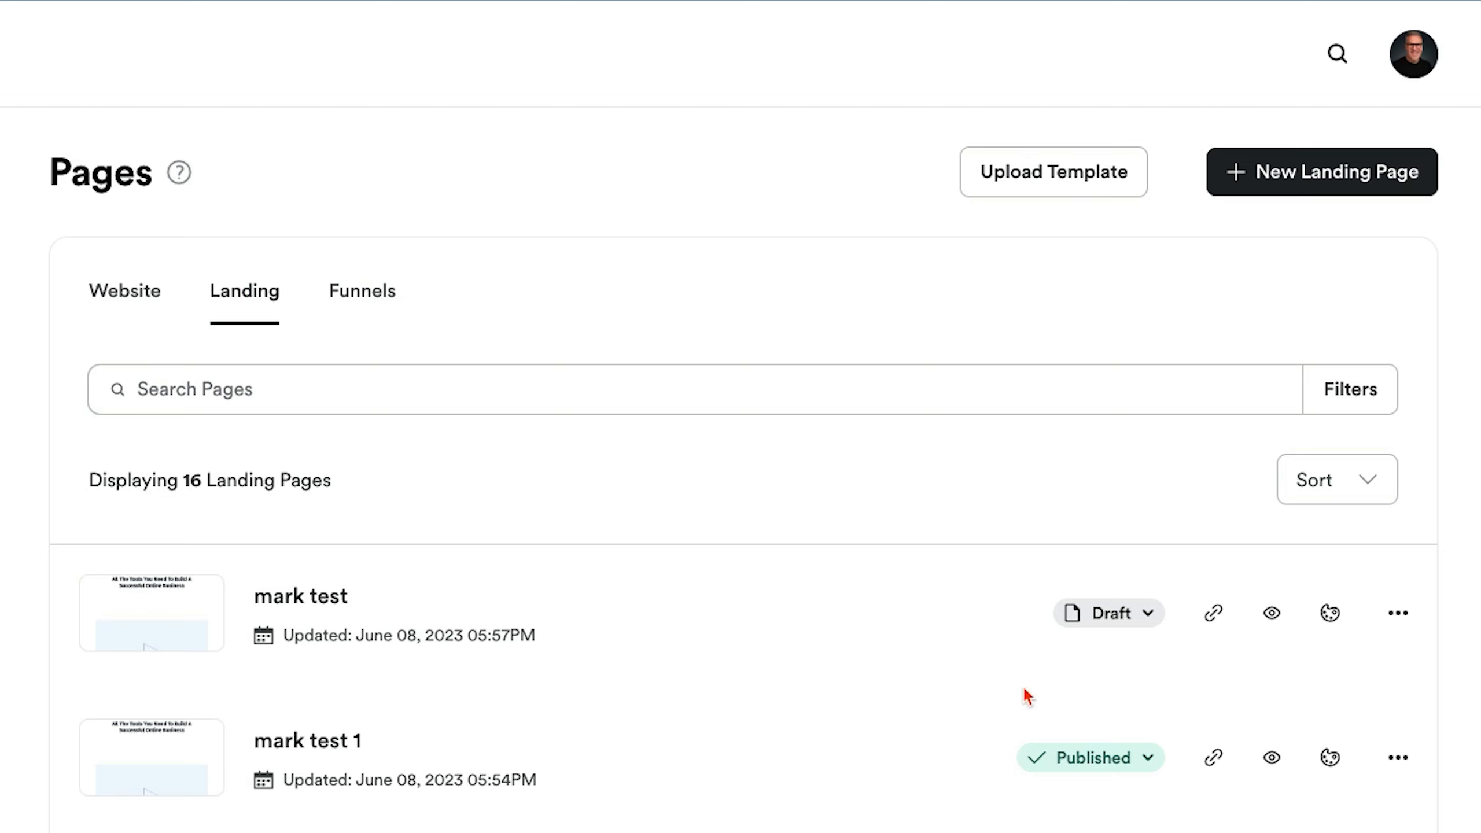
Create a new landing page from the Blank template with the title "3-video page demo - 3".
left_click(1304, 186)
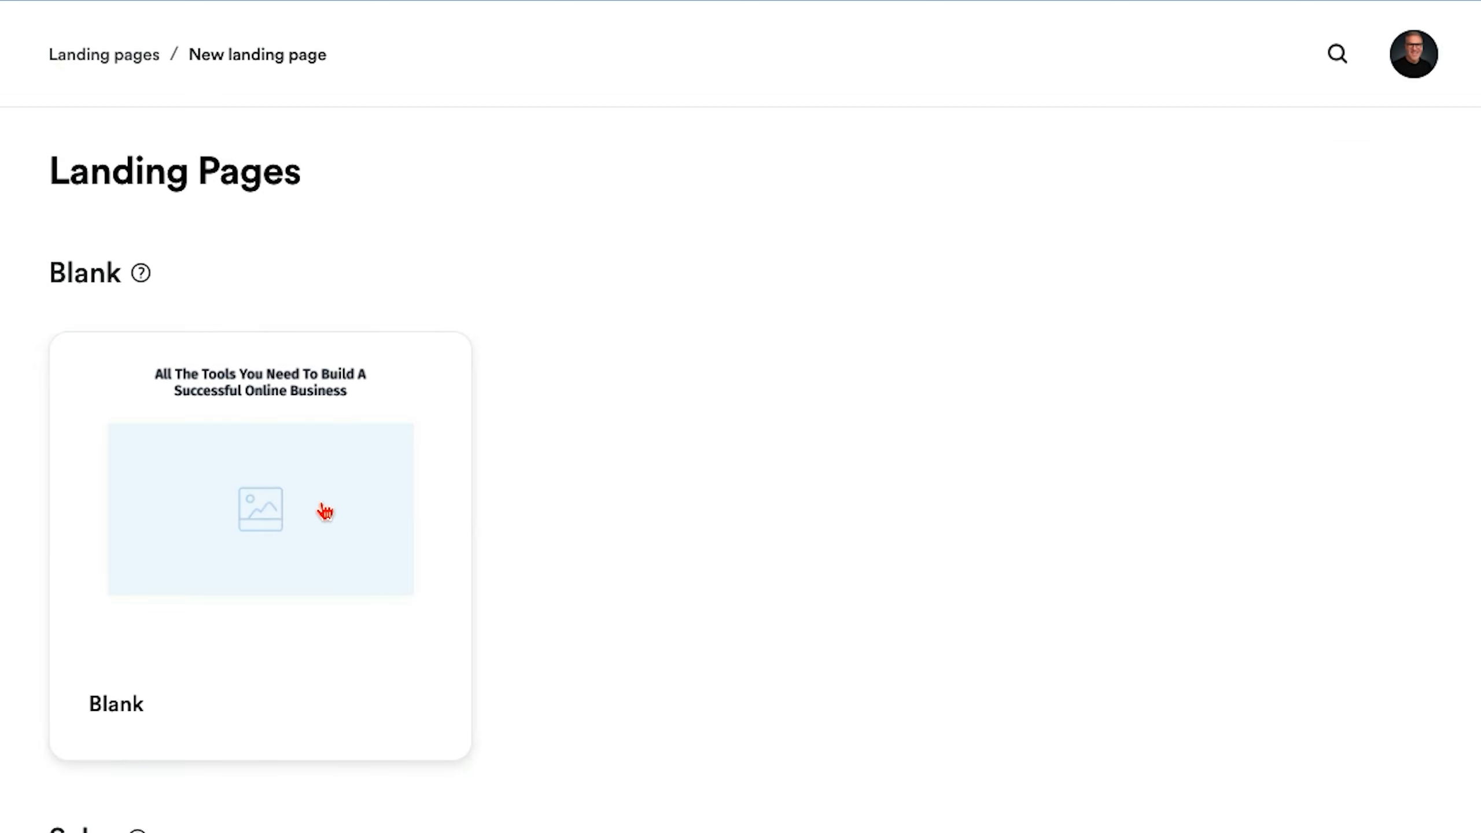
left_click(307, 522)
left_click(788, 383)
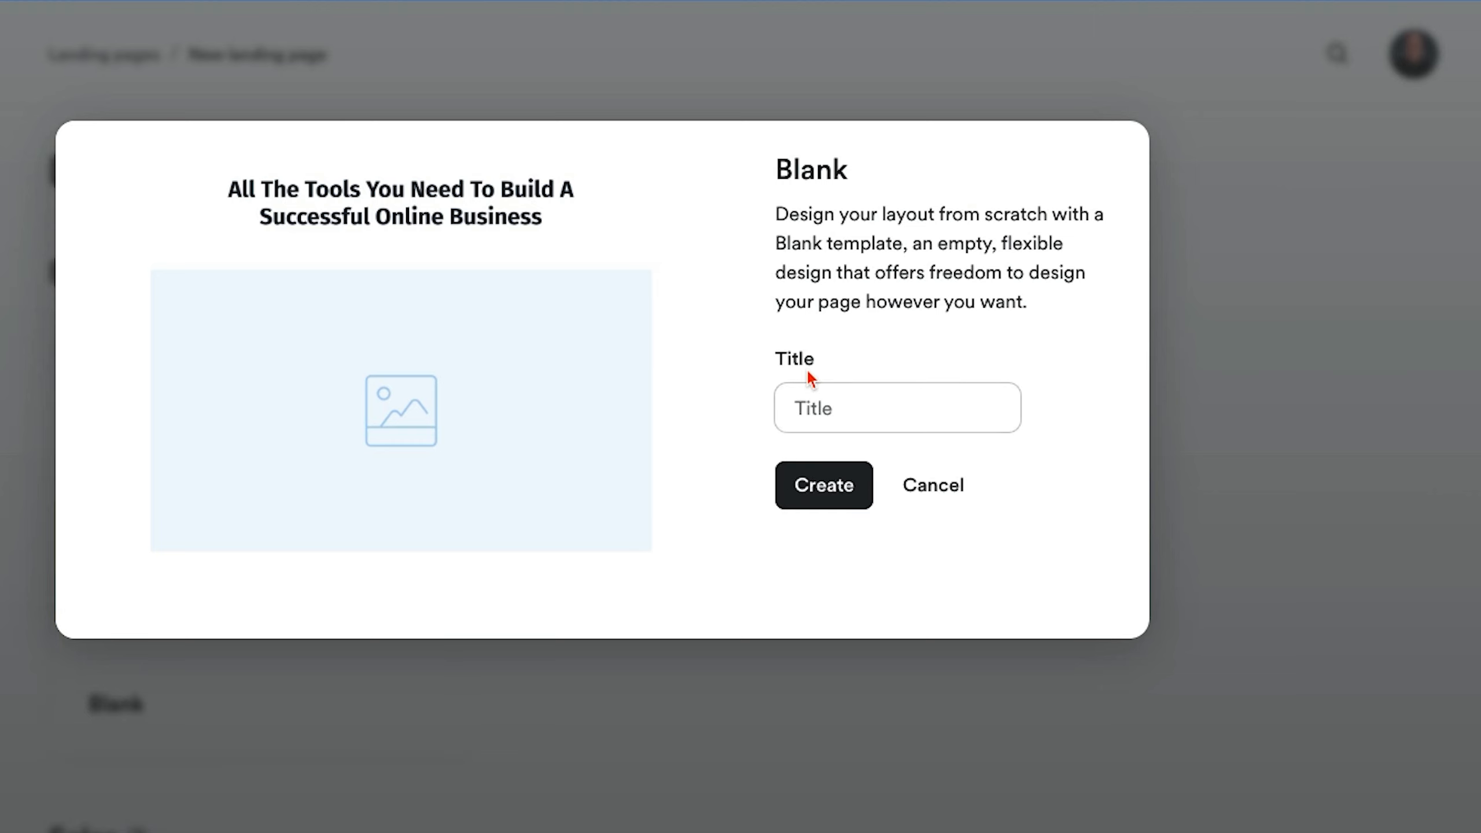
left_click(812, 392)
type("3-video page demo - 3")
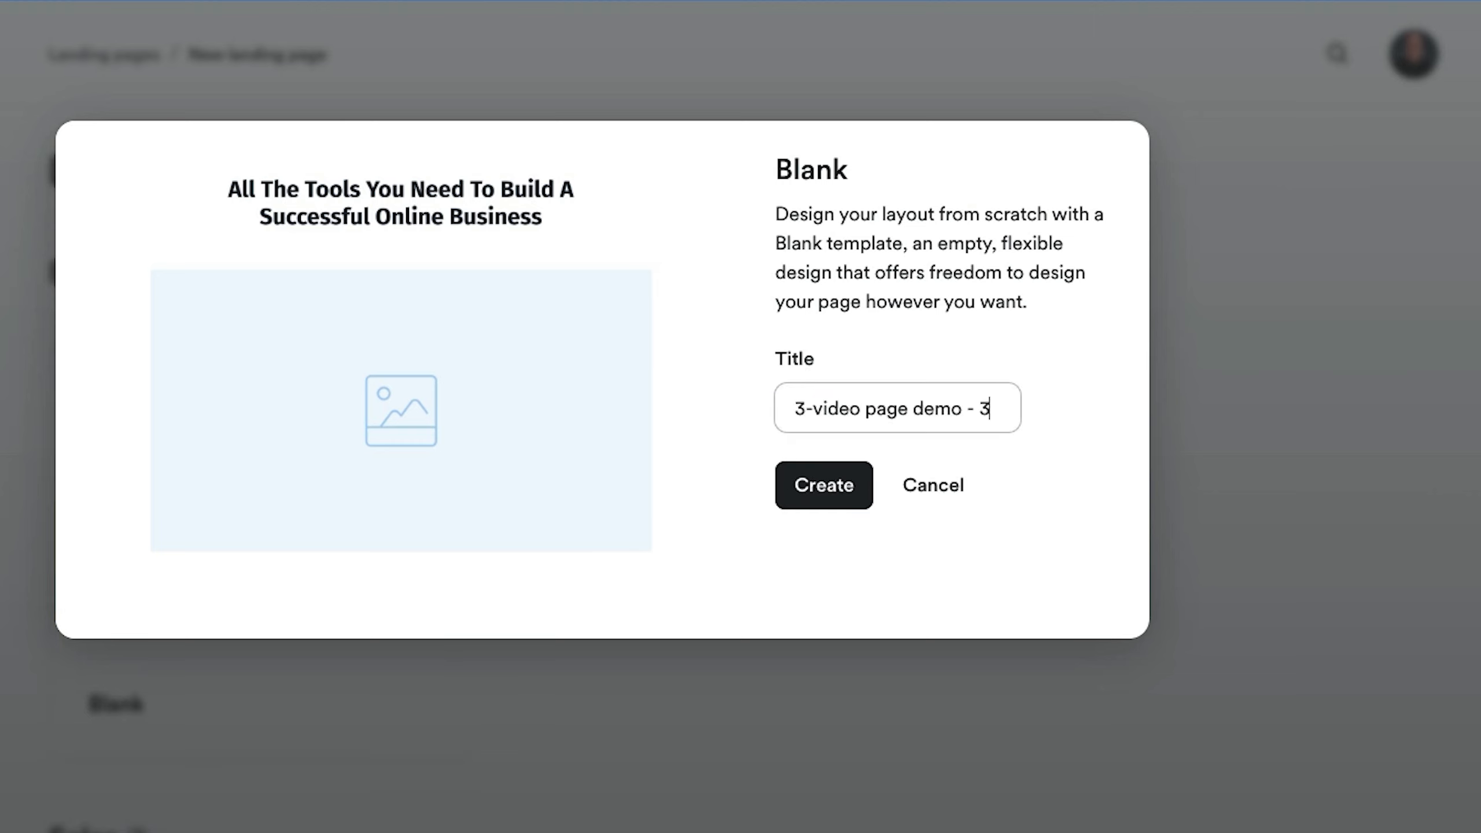
left_click(826, 498)
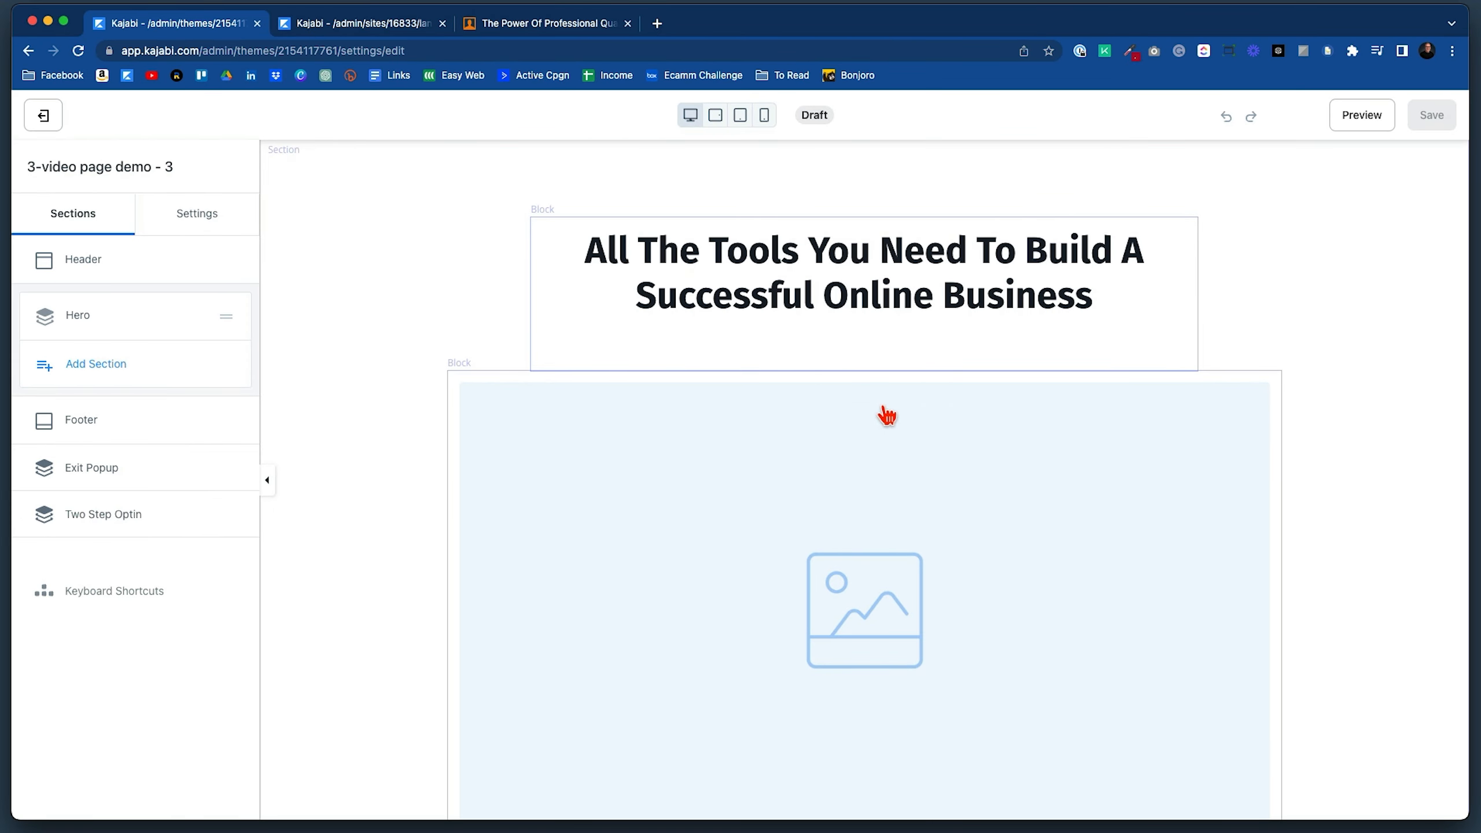
left_click(885, 415)
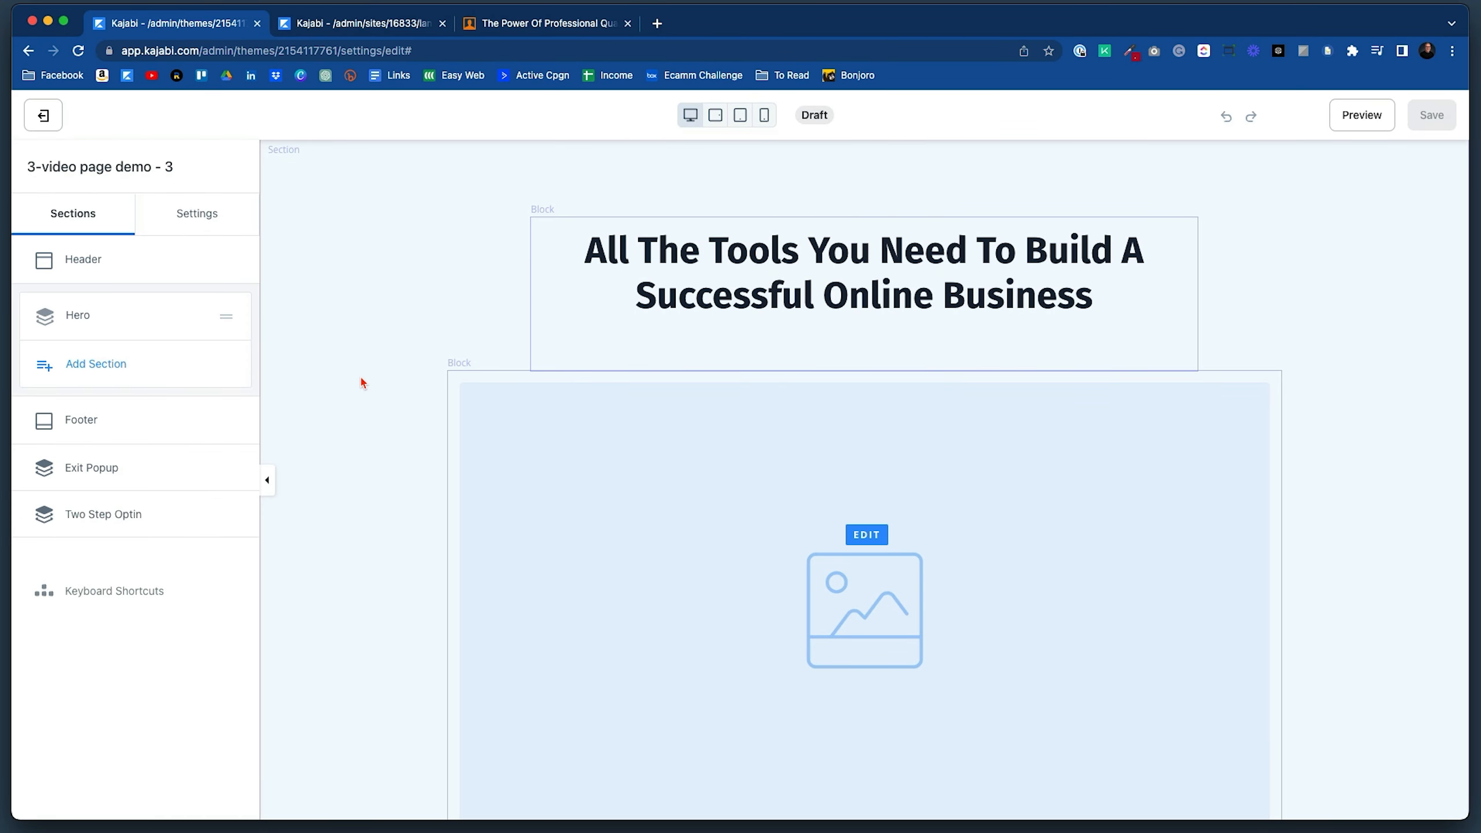
left_click(361, 379)
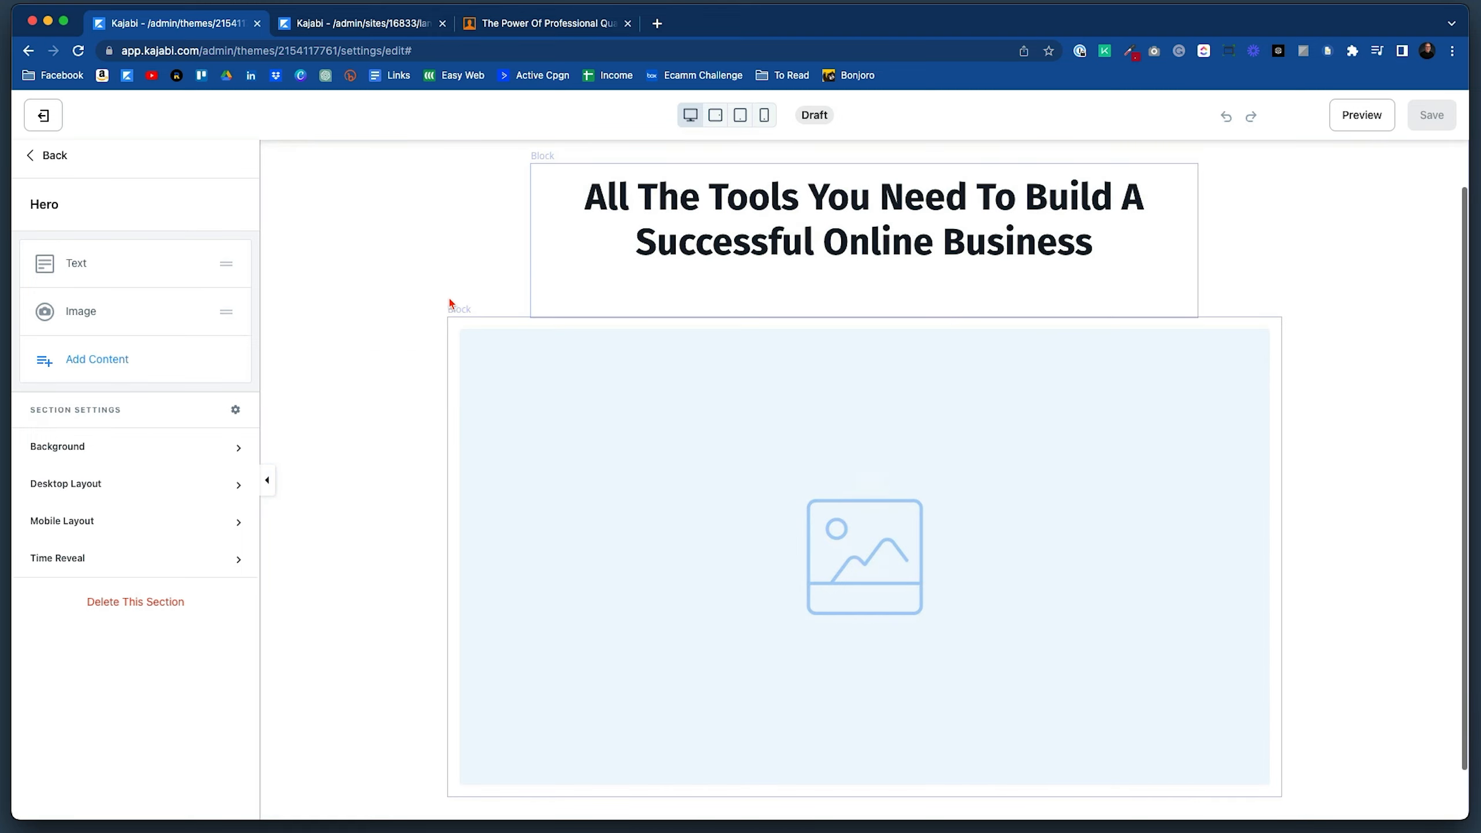
left_click(33, 93)
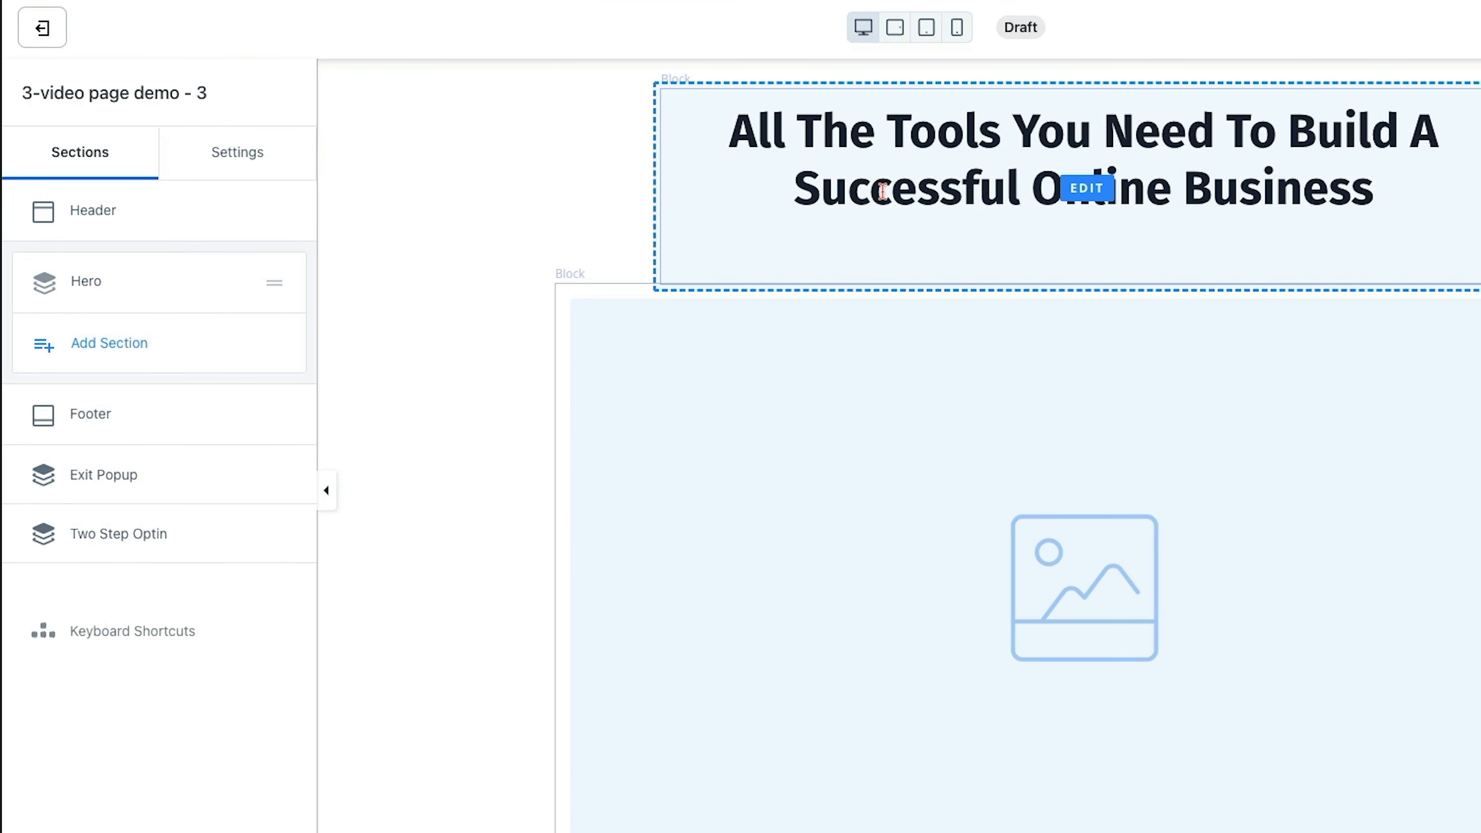
Add a Multi-Video Launch section from the Marketing & Events group to the landing page.
scroll(887, 410, "down", 1)
scroll(888, 410, "up", 2)
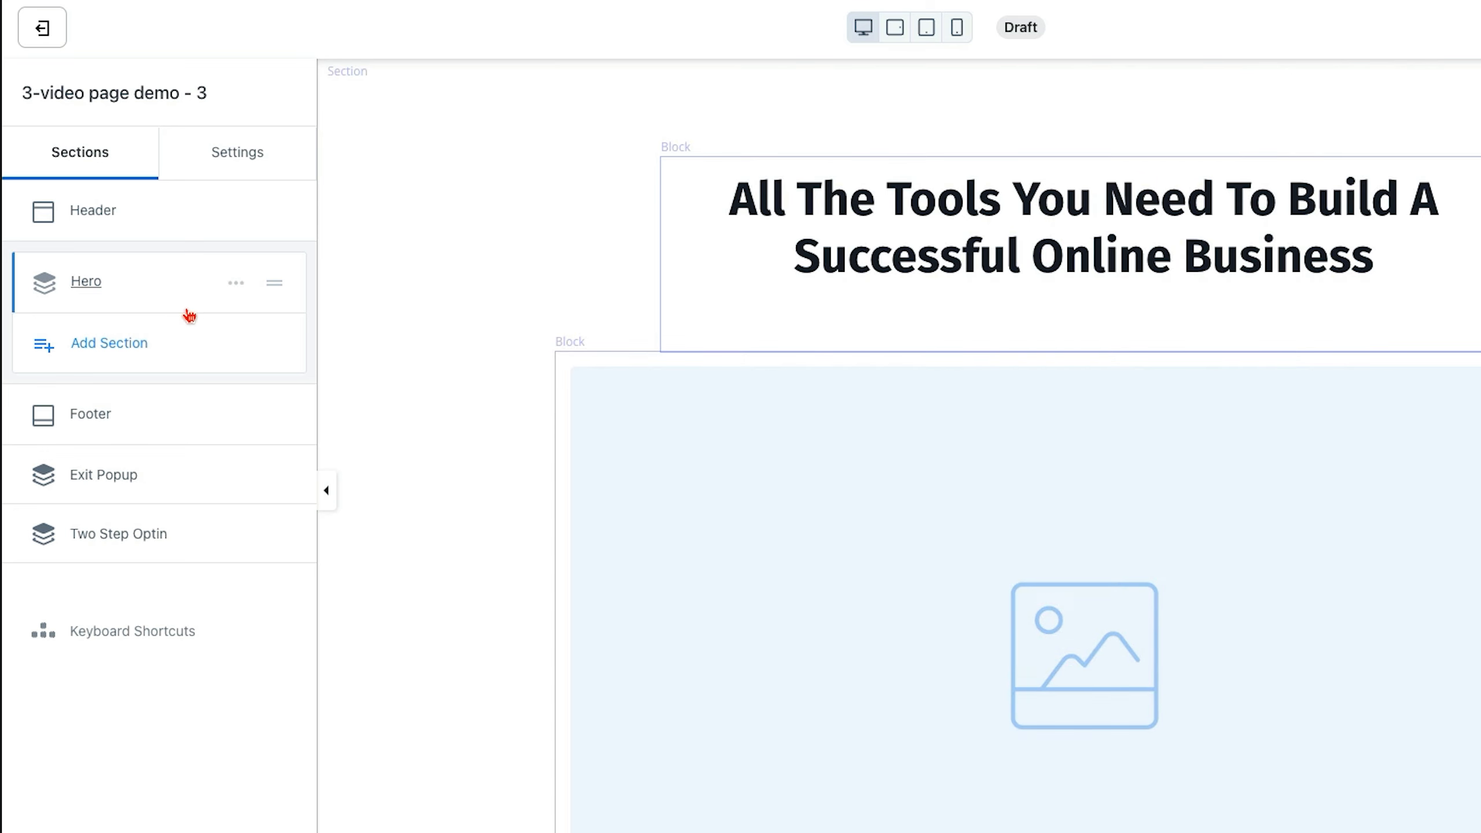
left_click(105, 343)
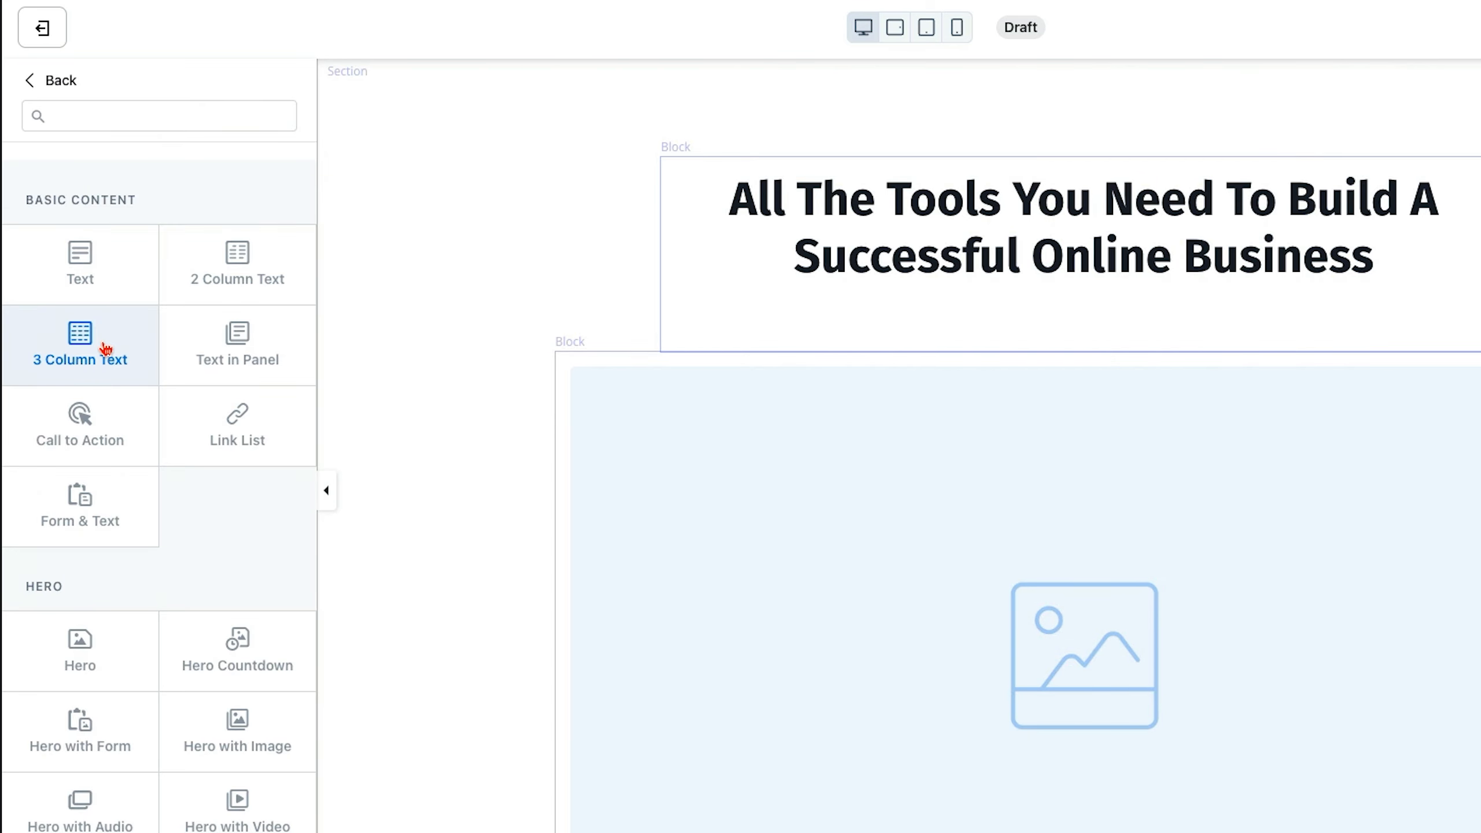
scroll(246, 535, "down", 5)
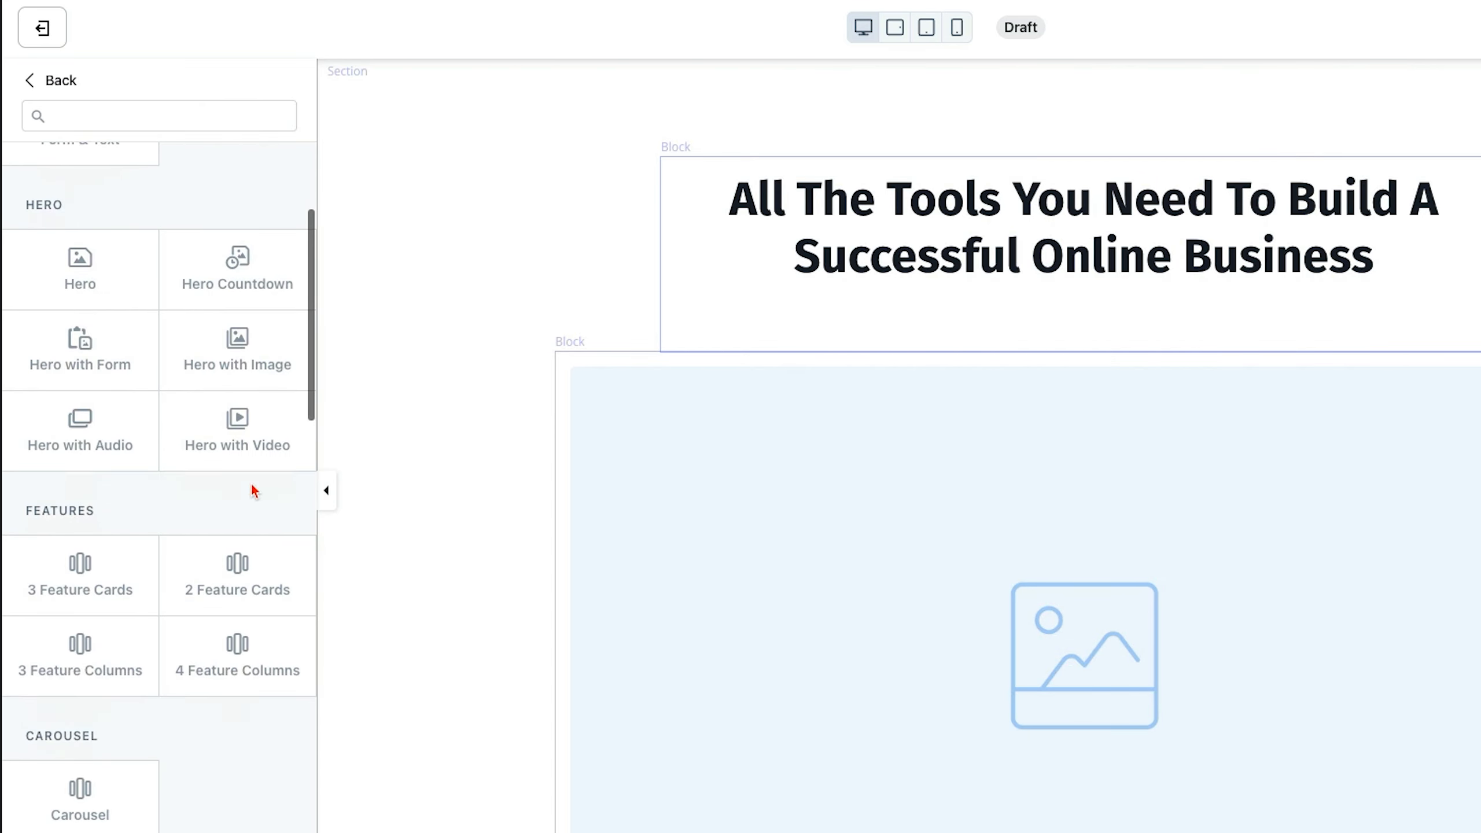
scroll(238, 376, "down", 5)
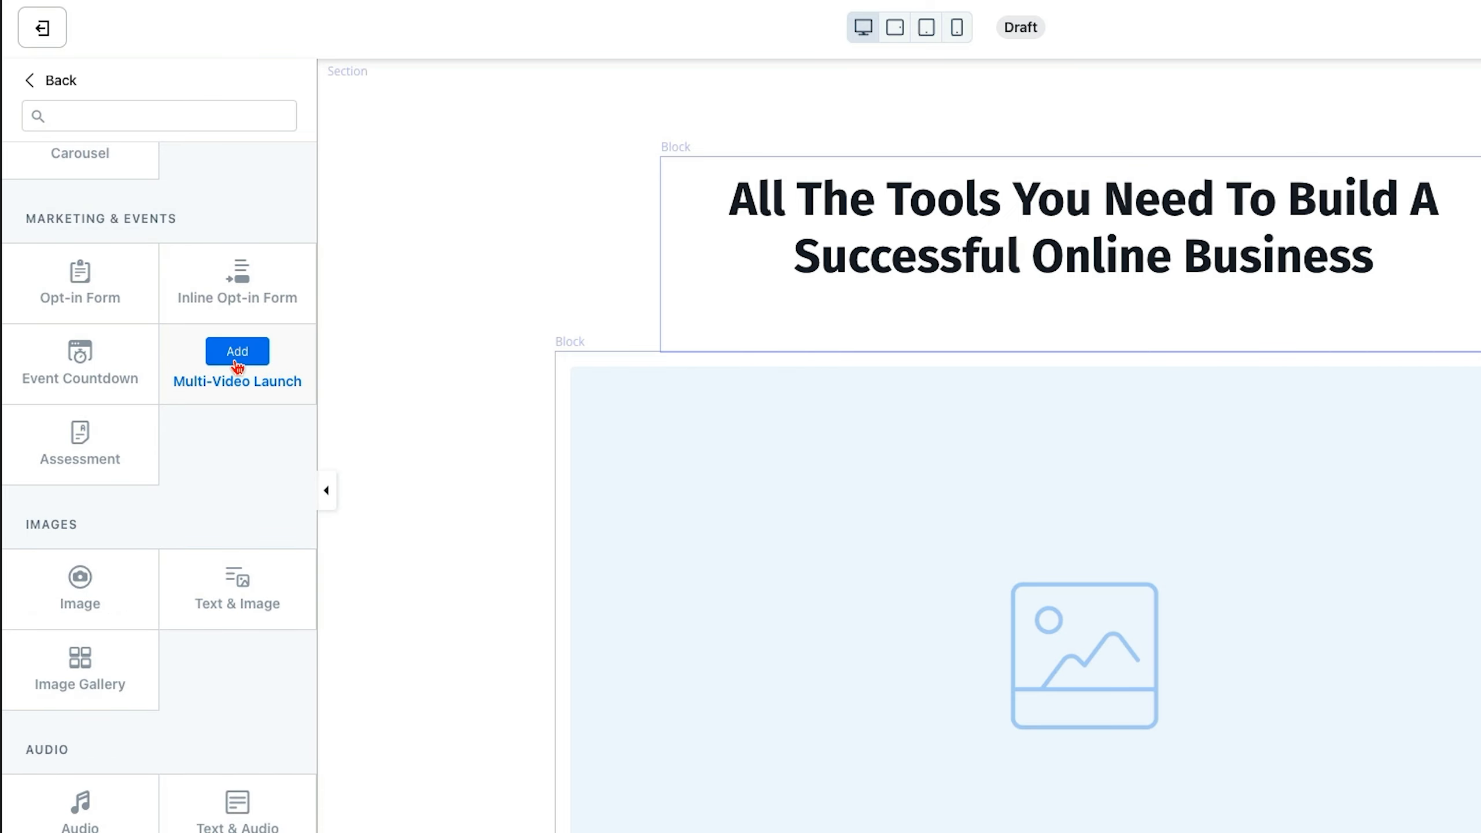
left_click(236, 352)
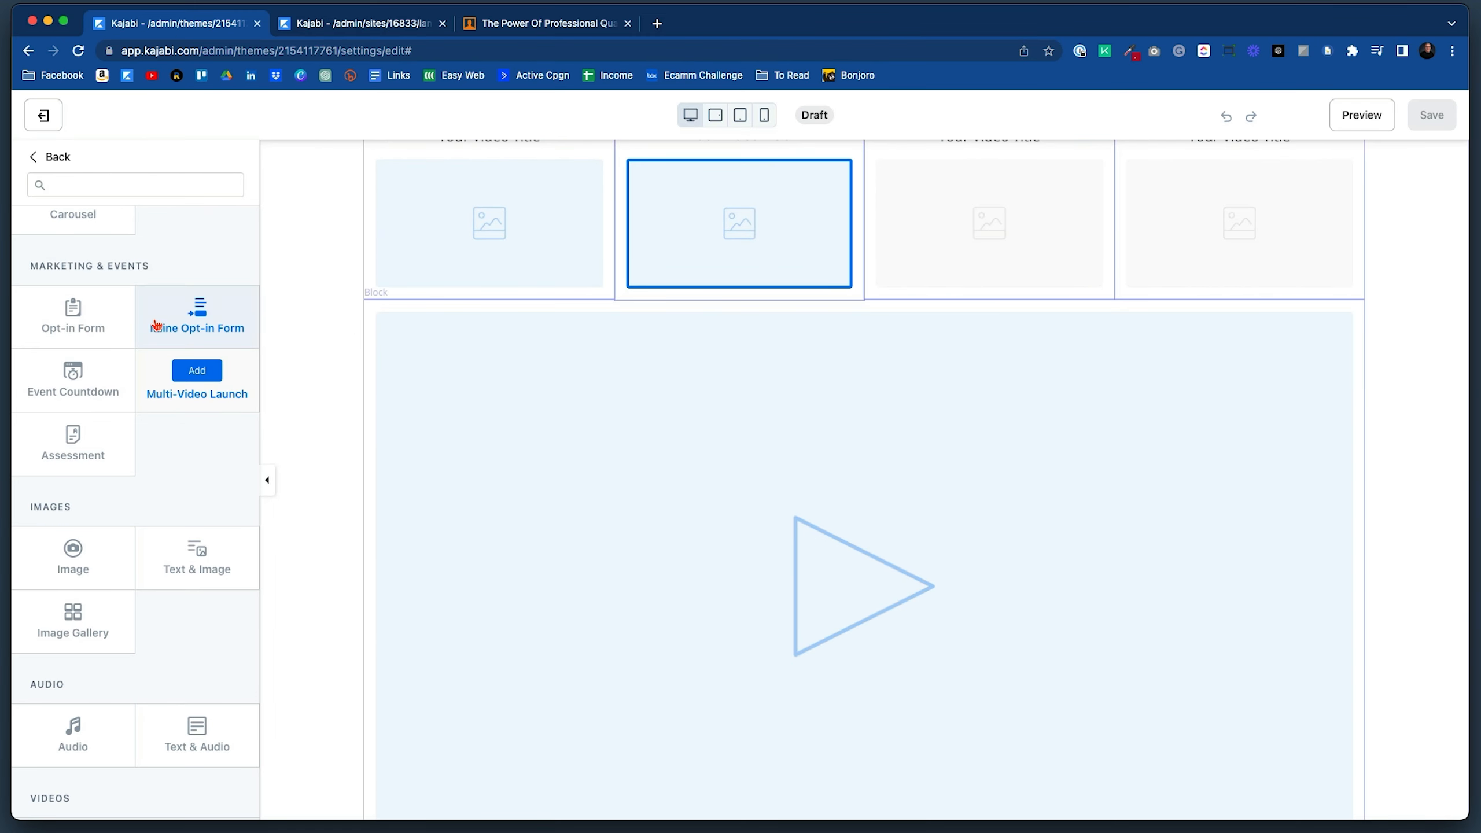
left_click(194, 372)
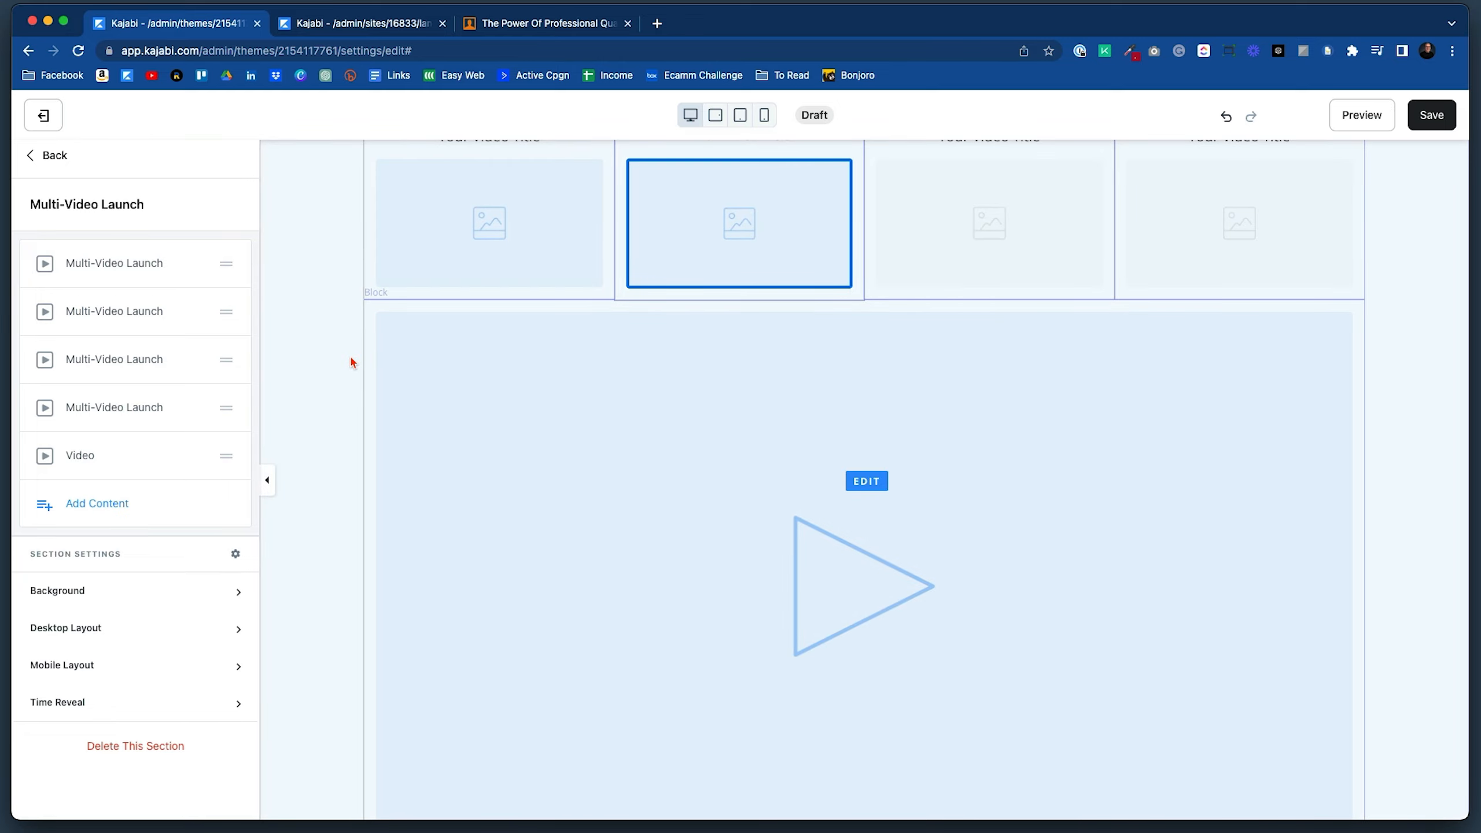
Review the page layout from the Hero heading and image down through the Multi-Video Launch blocks.
scroll(349, 354, "up", 10)
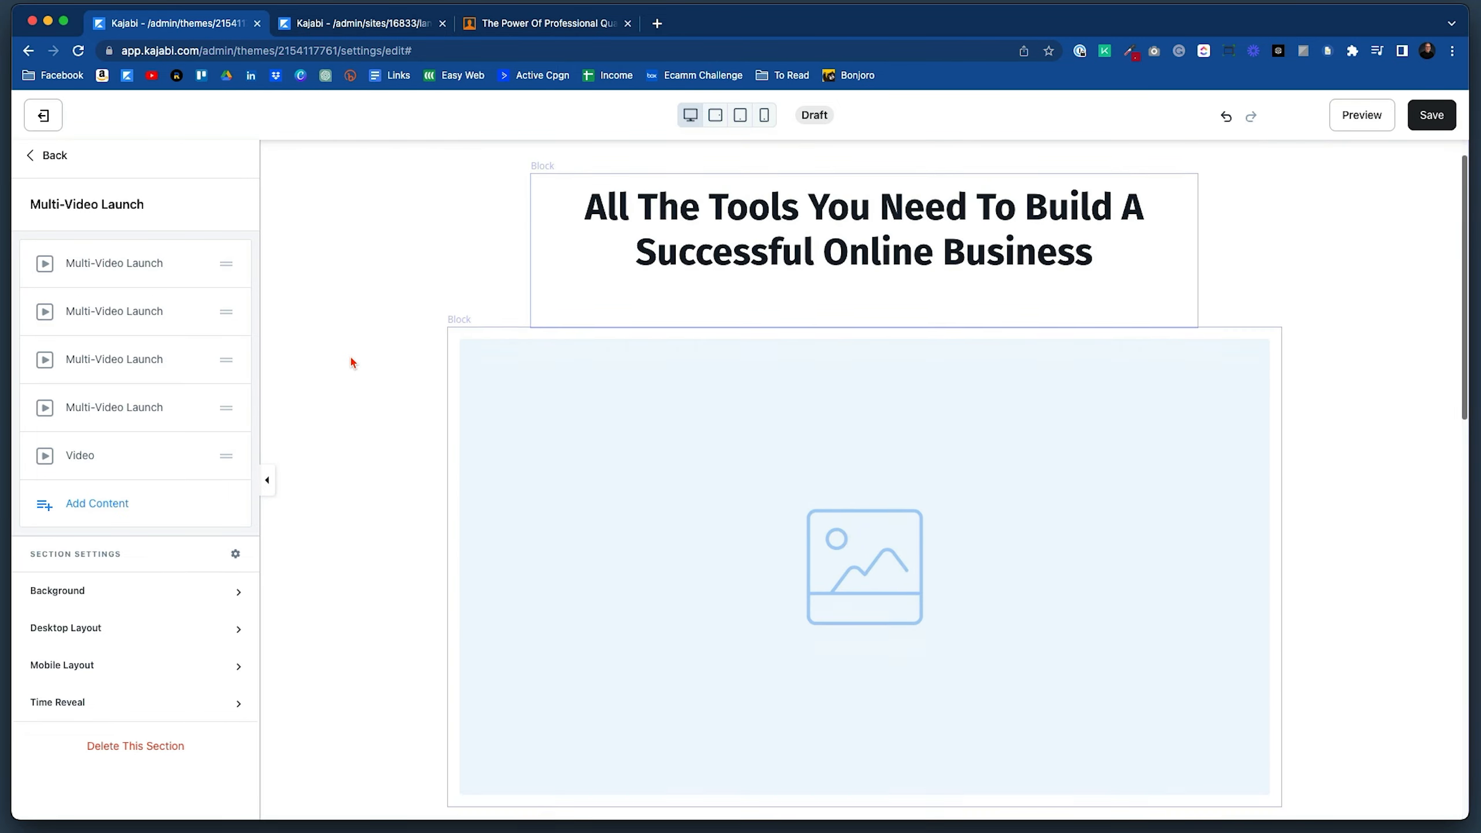
scroll(351, 360, "down", 10)
scroll(353, 356, "up", 1)
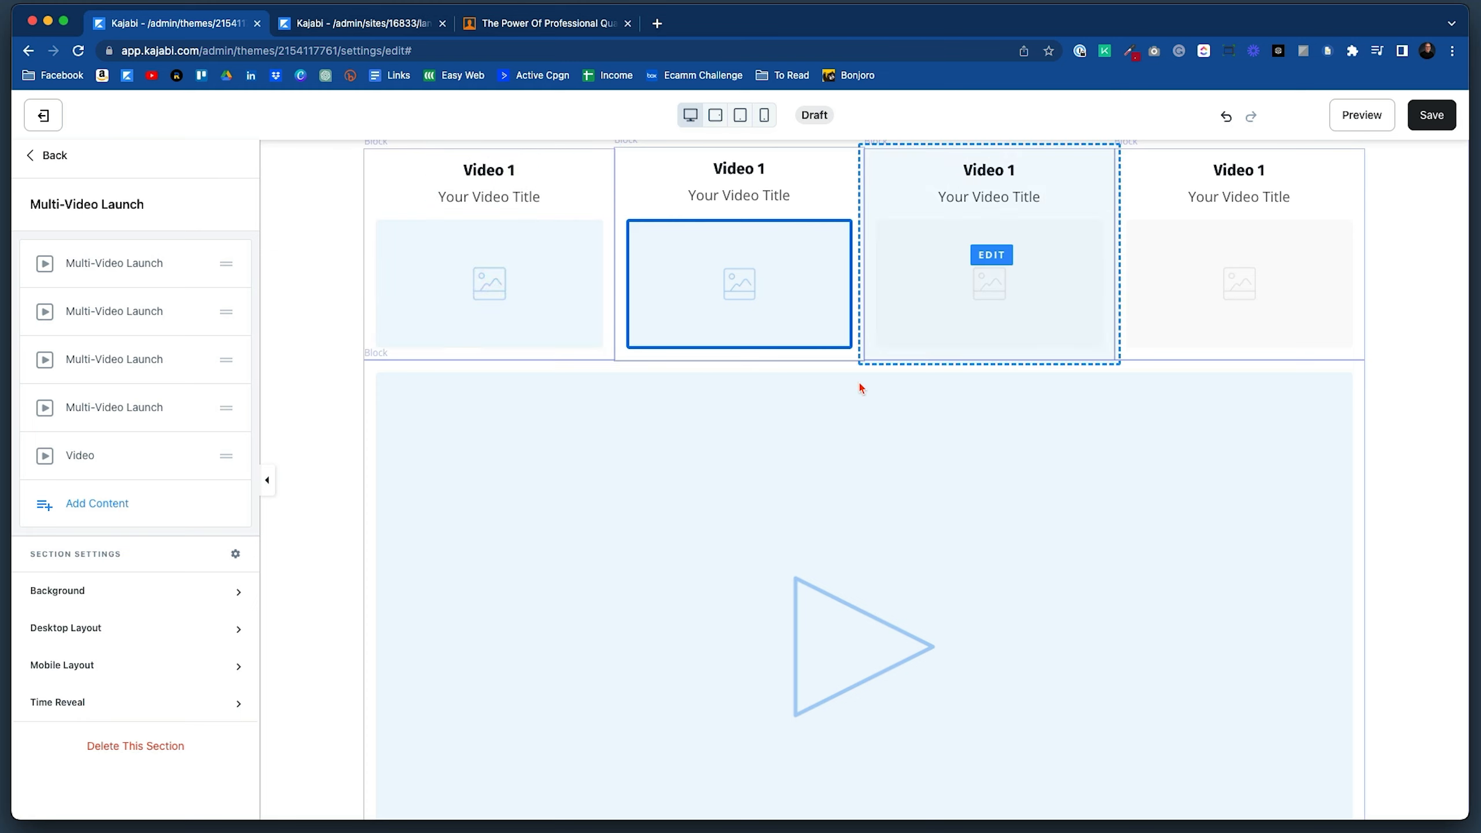
scroll(646, 604, "down", 3)
scroll(645, 602, "up", 10)
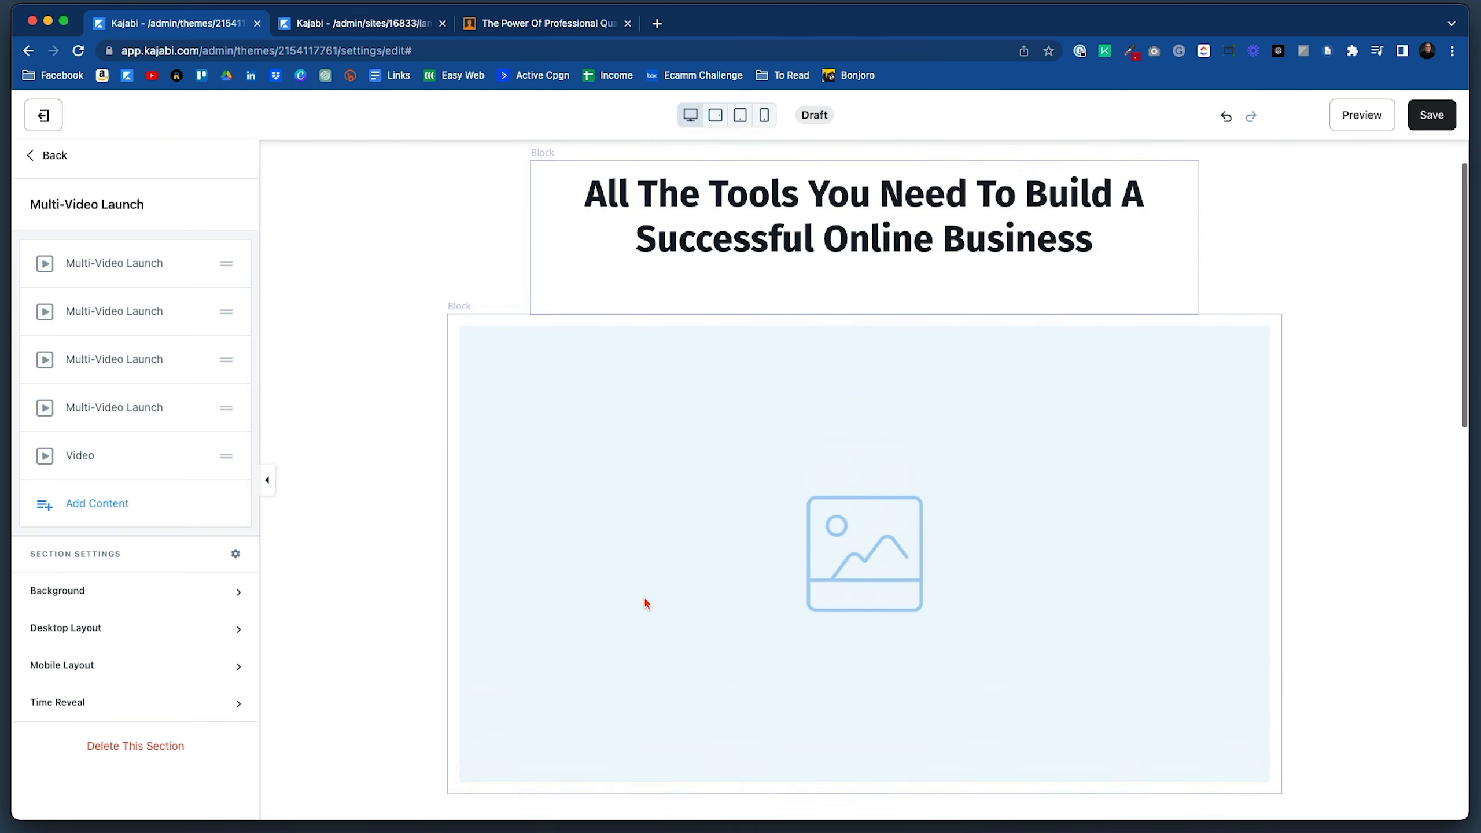
scroll(476, 545, "down", 1)
scroll(475, 546, "down", 2)
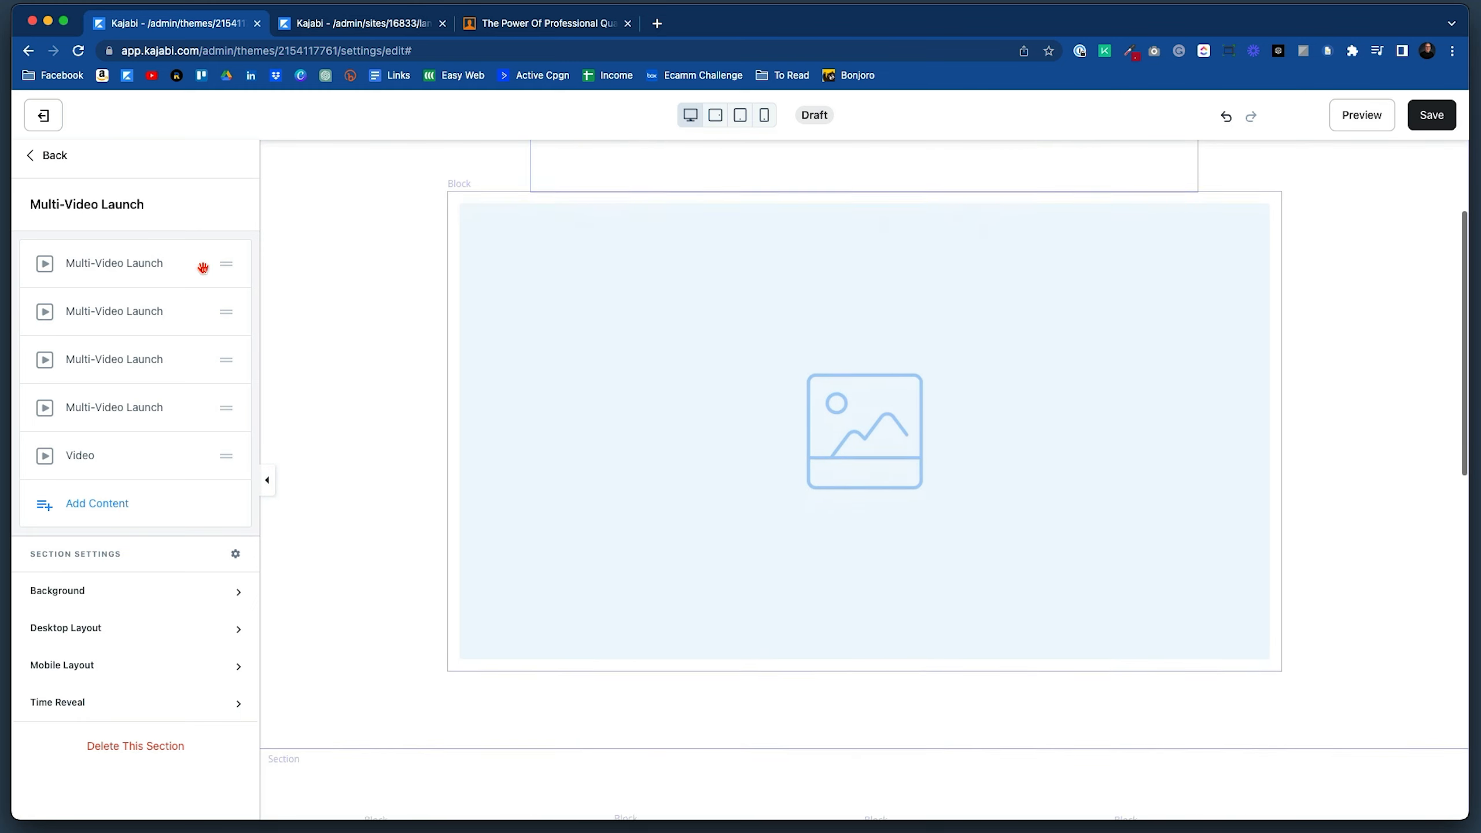
Delete the Hero section from the landing page.
left_click(46, 153)
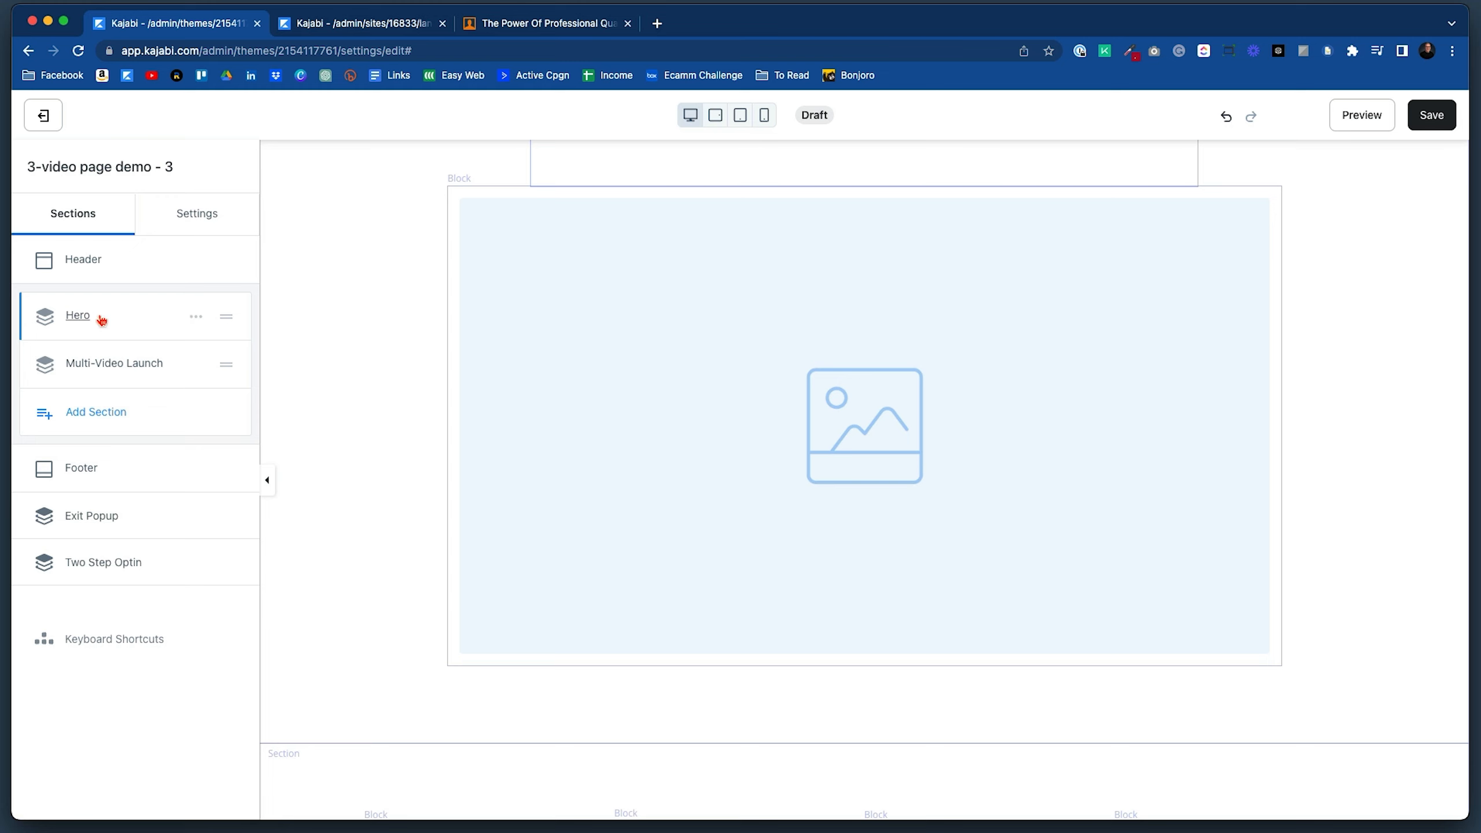
left_click(194, 318)
left_click(171, 452)
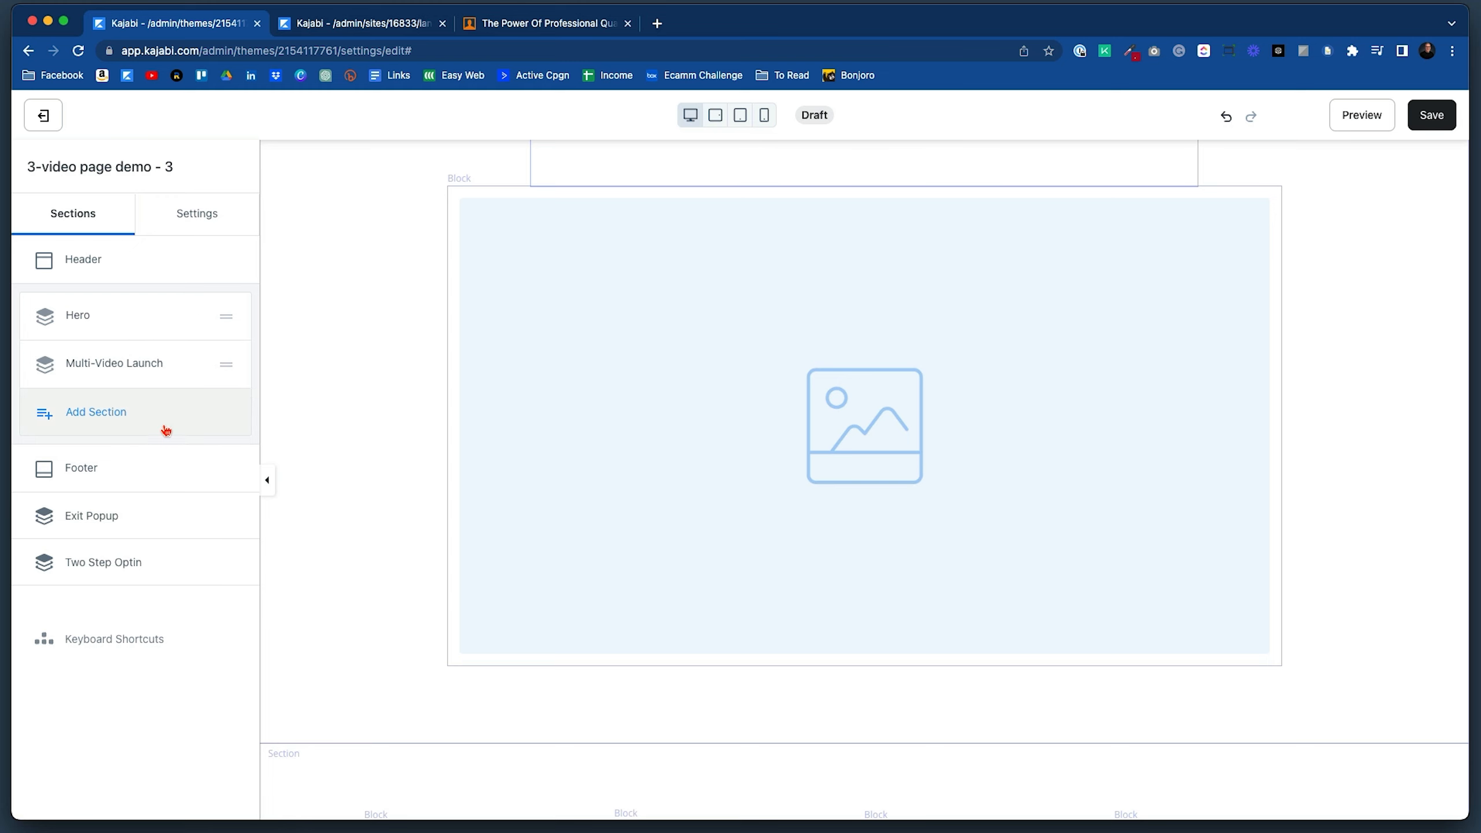
left_click(197, 318)
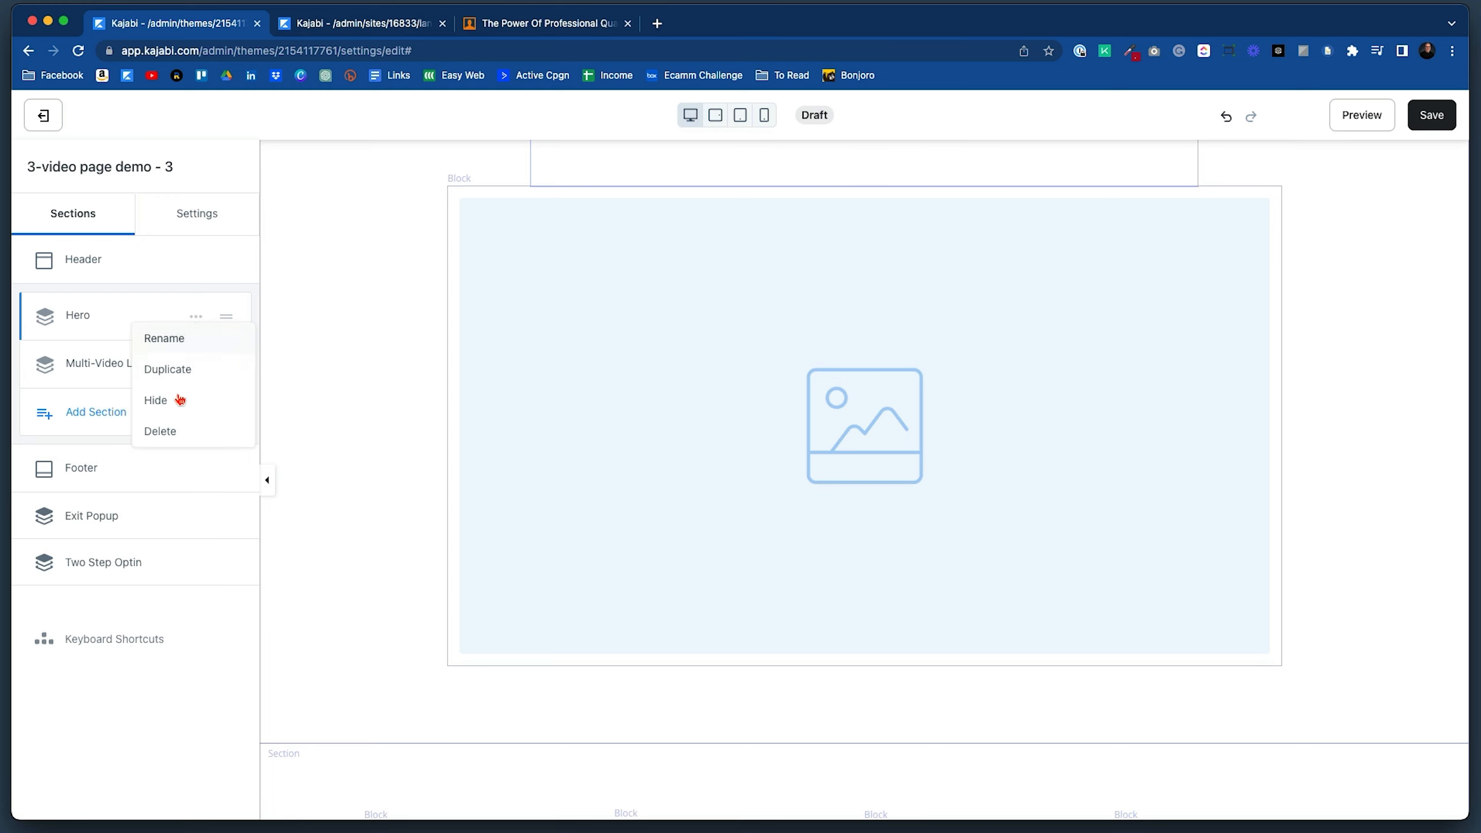
left_click(163, 429)
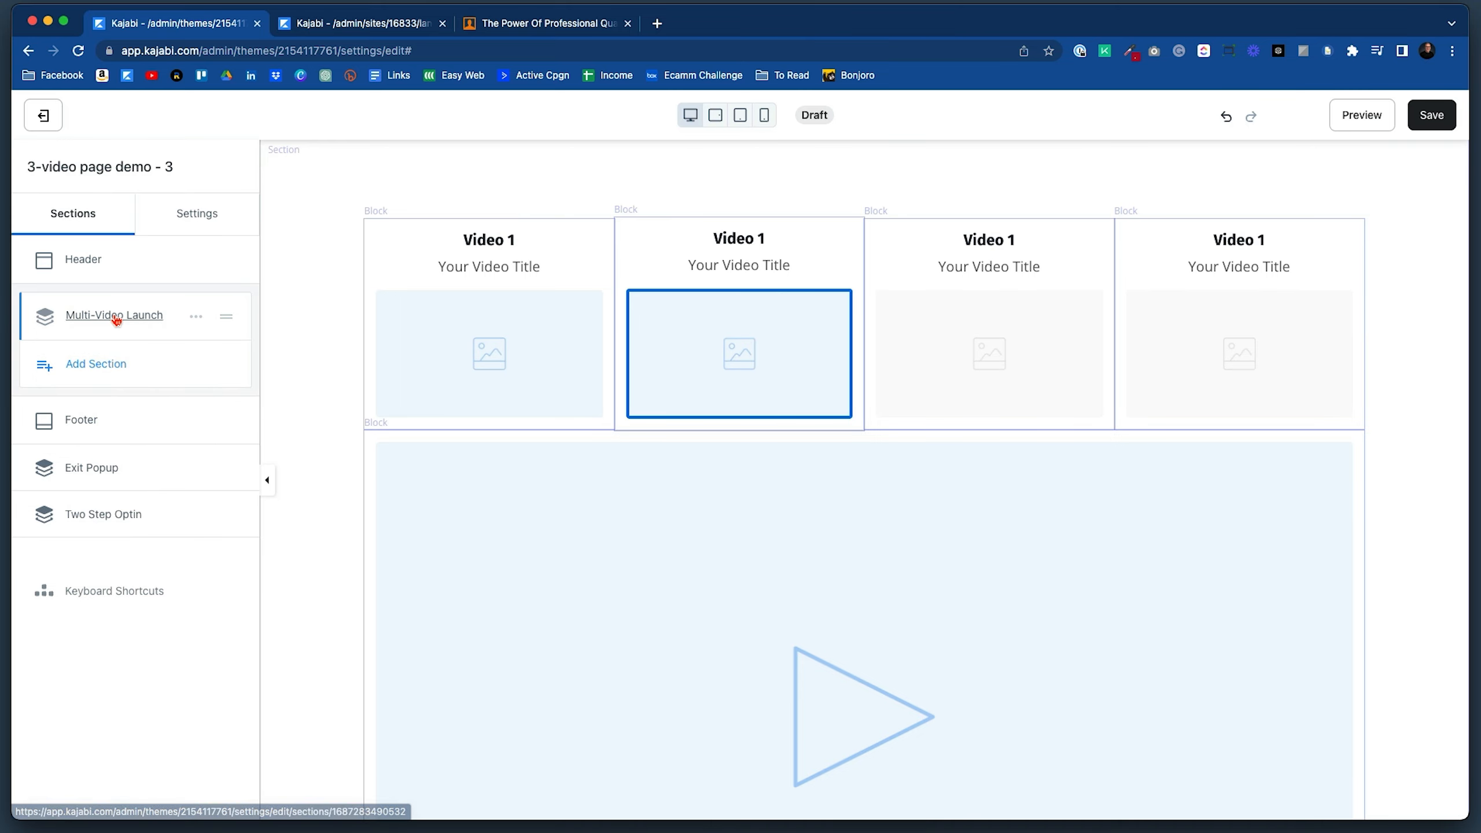
Delete the fourth Multi-Video Launch block inside the Multi-Video Launch section.
left_click(115, 316)
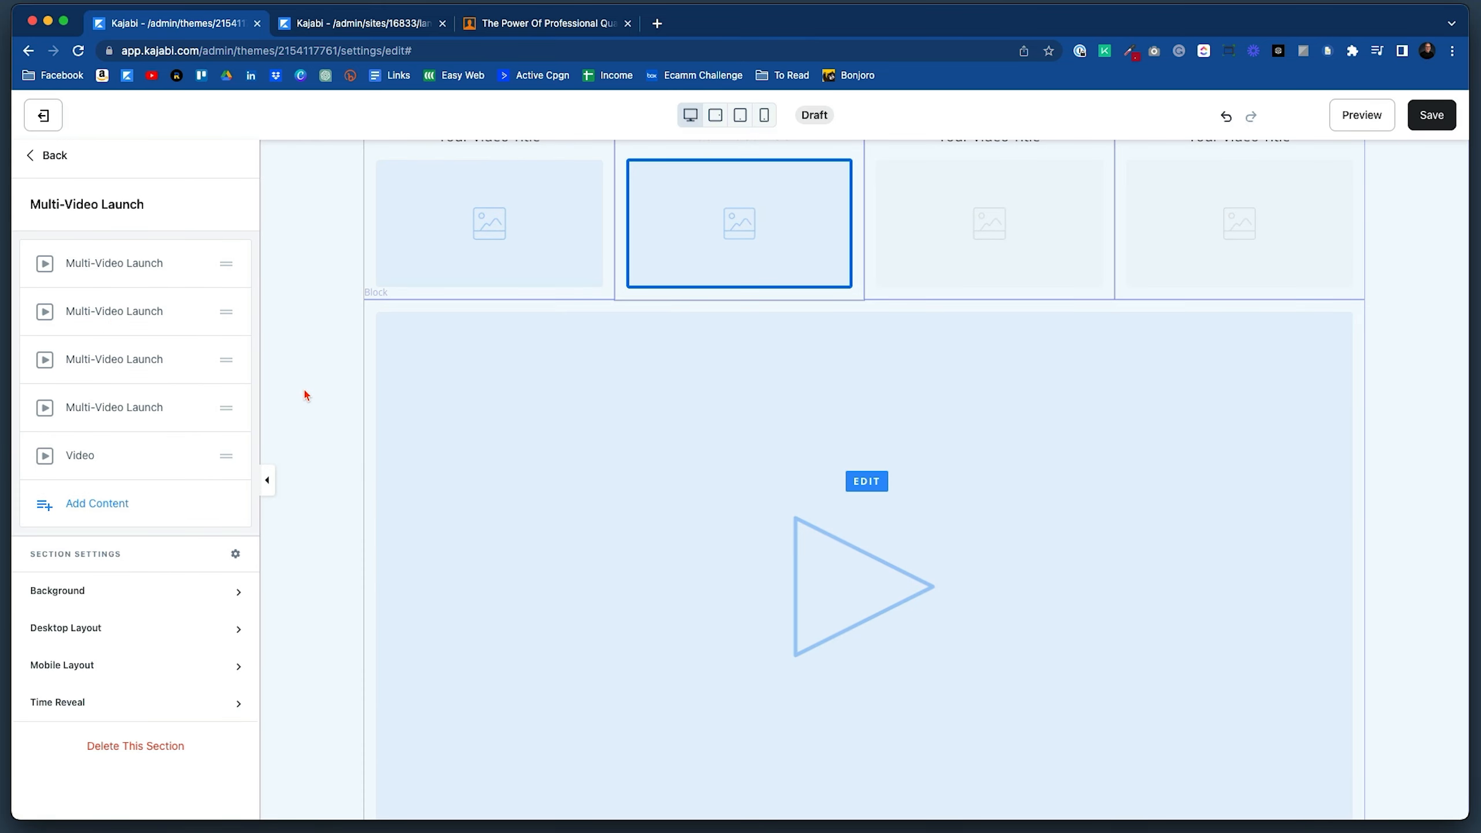
scroll(309, 400, "up", 2)
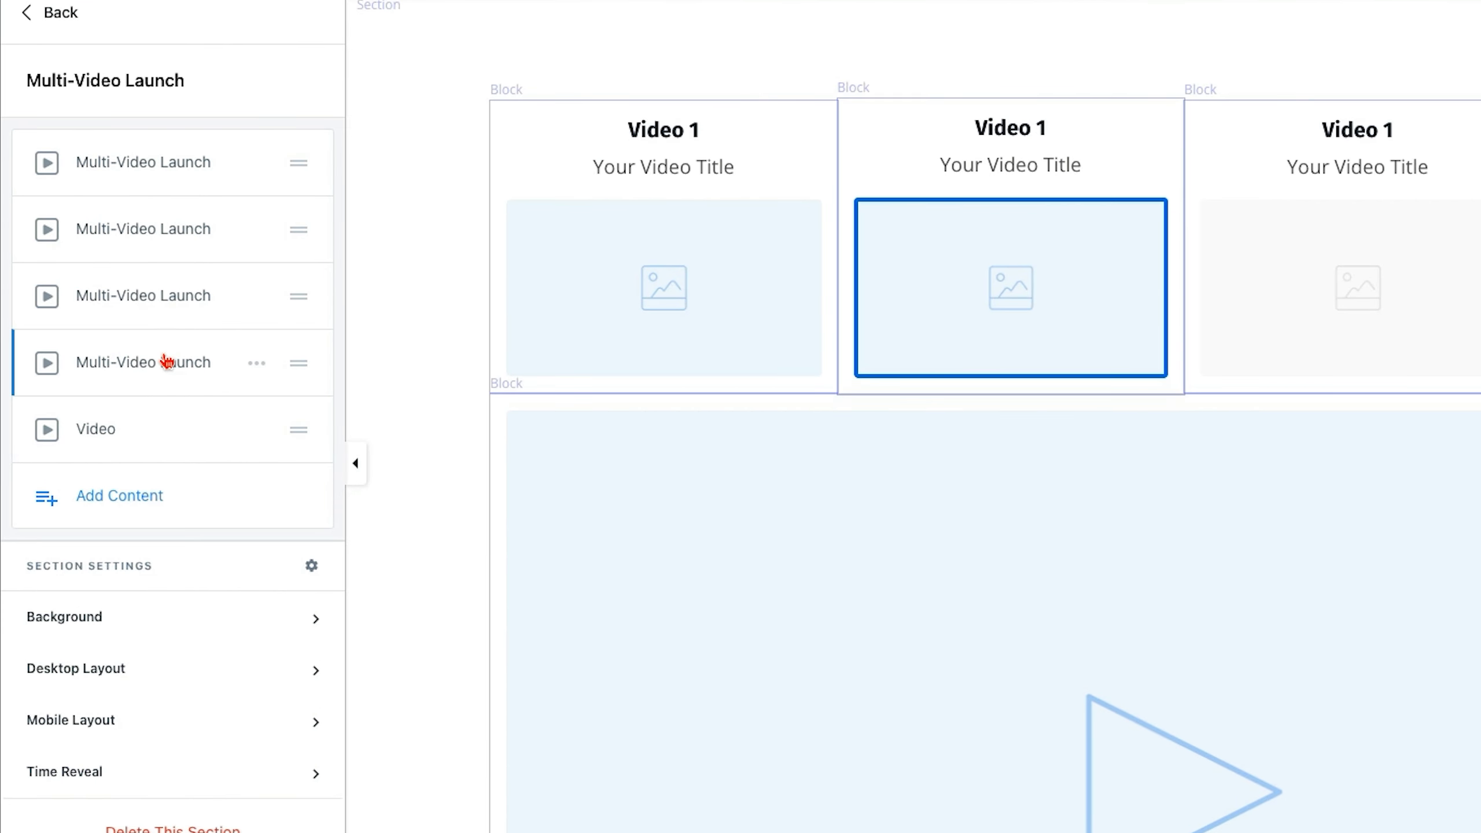
left_click(256, 364)
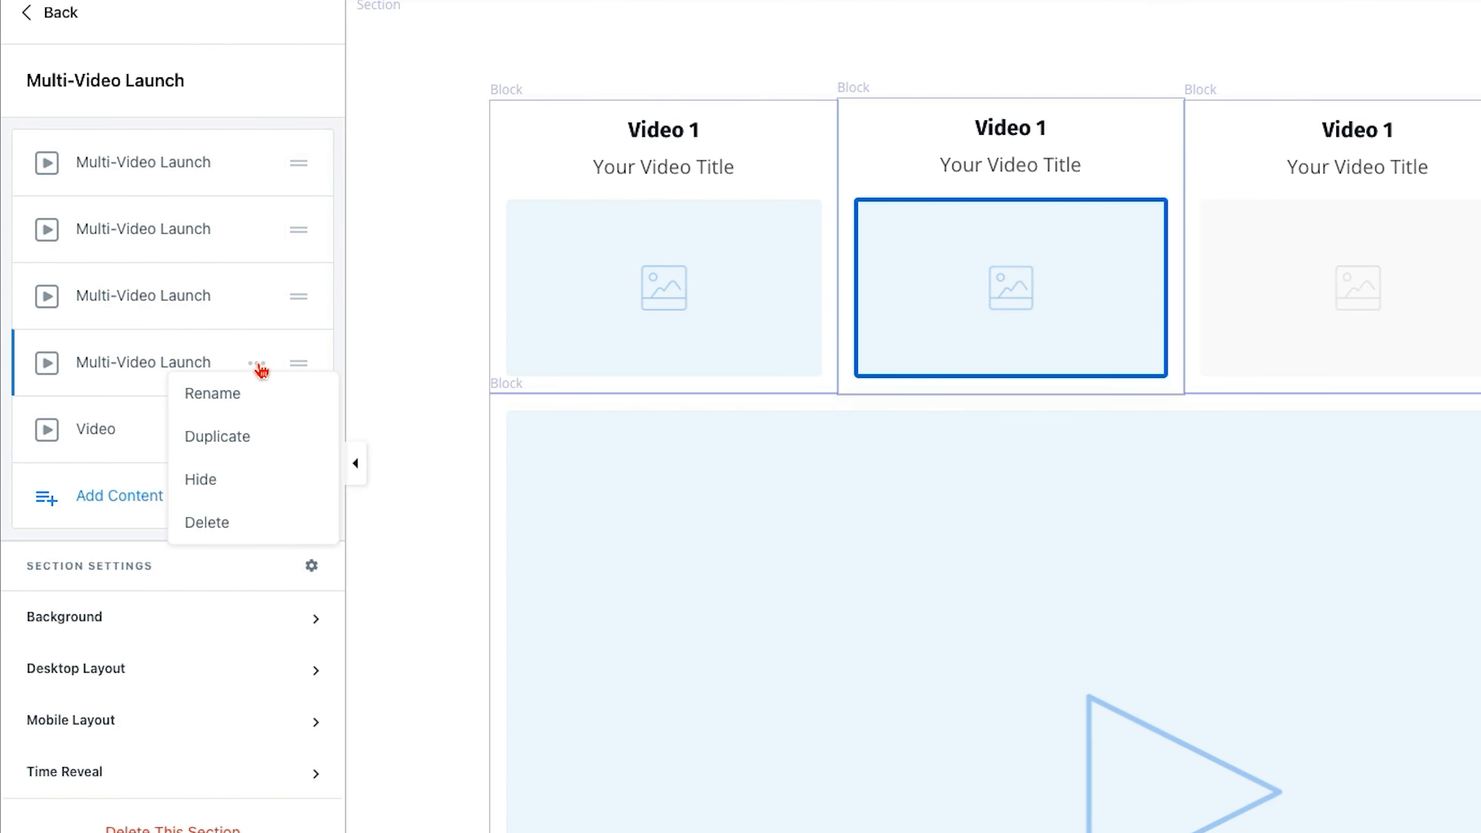
left_click(207, 523)
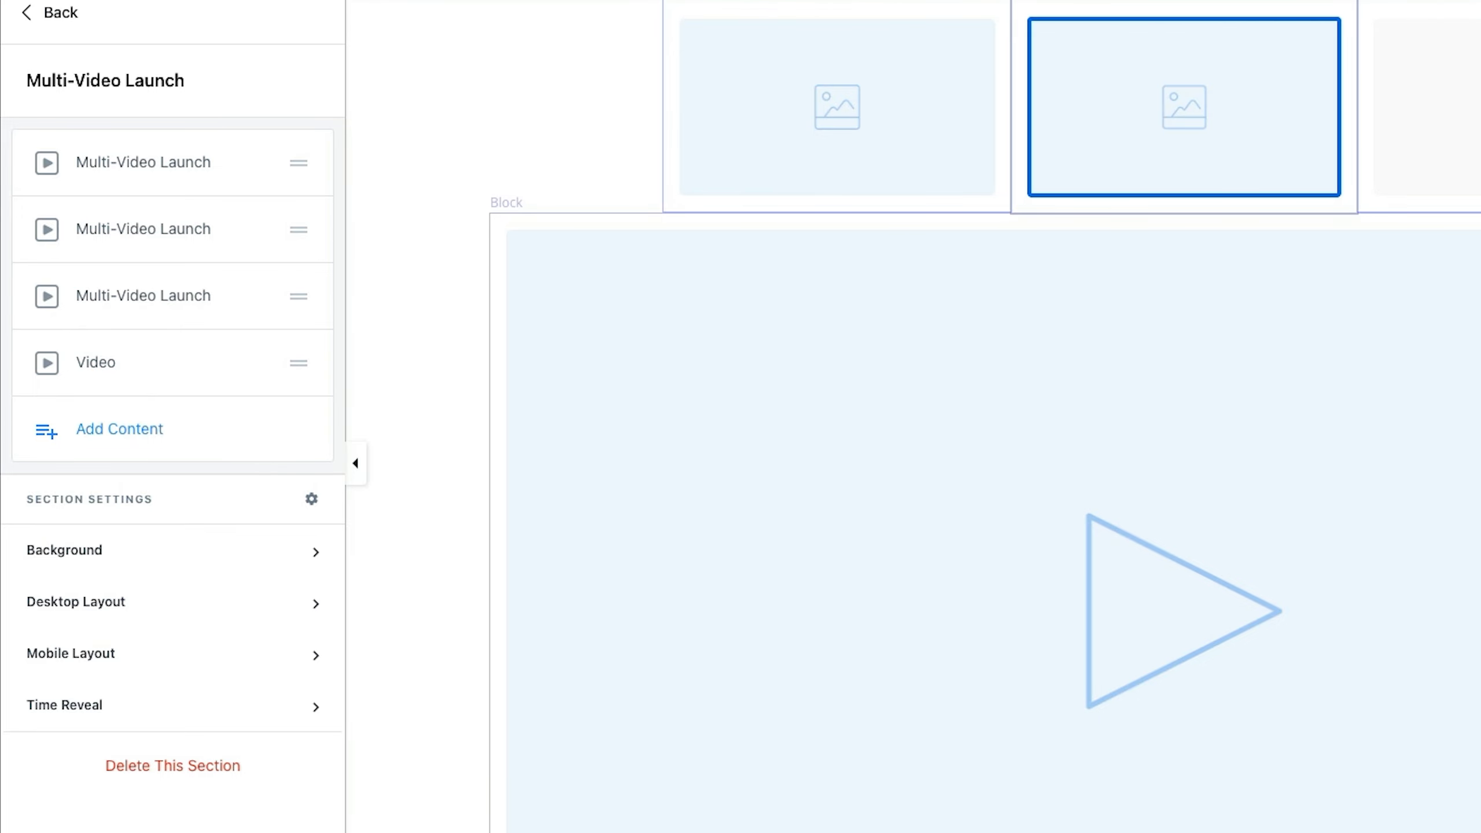
Check the layout of the finished example page and move the Video block above the three Multi-Video Launch blocks.
left_click(521, 24)
scroll(670, 446, "down", 4)
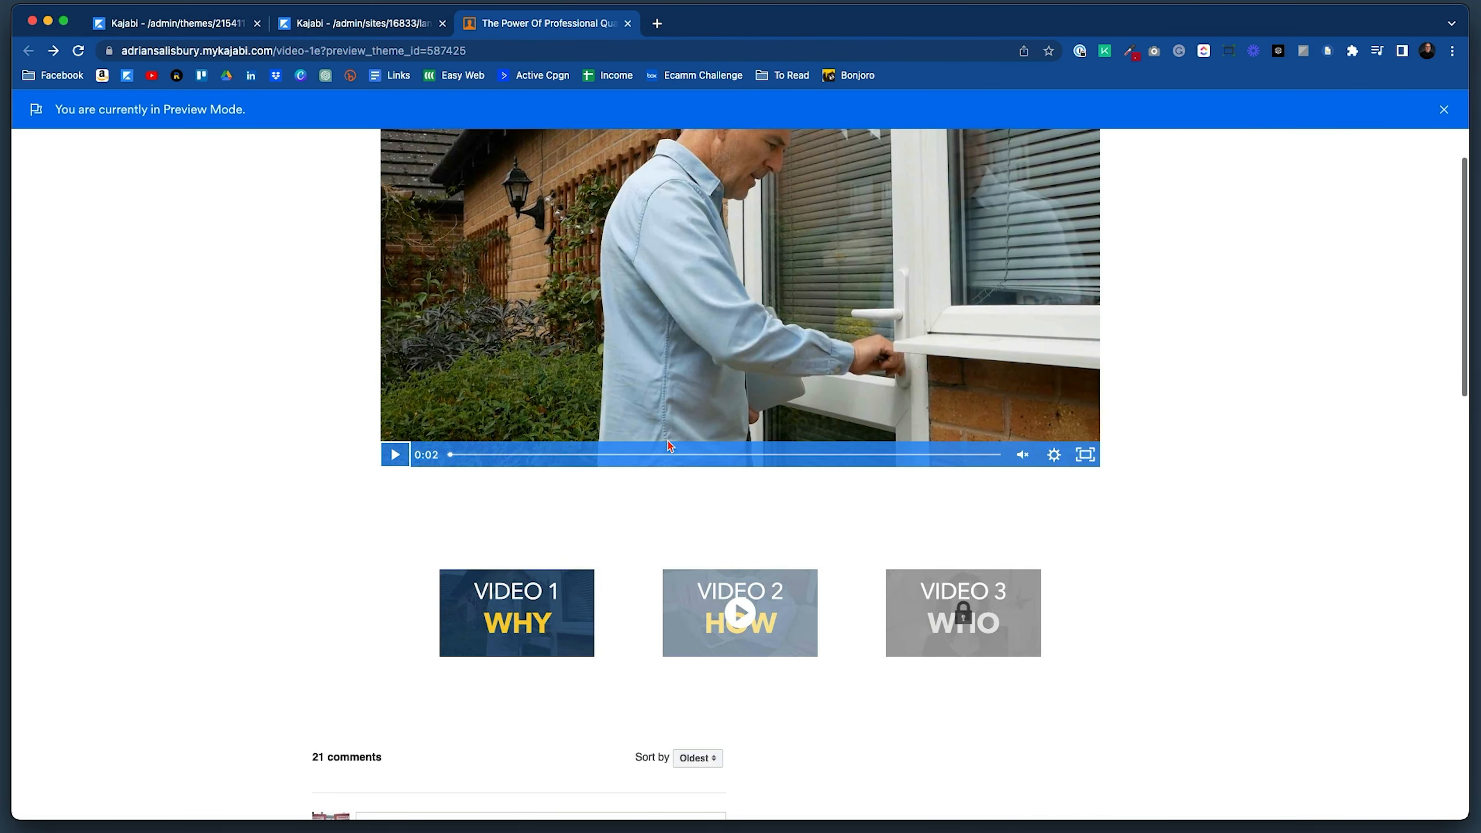
scroll(669, 445, "up", 4)
left_click(205, 24)
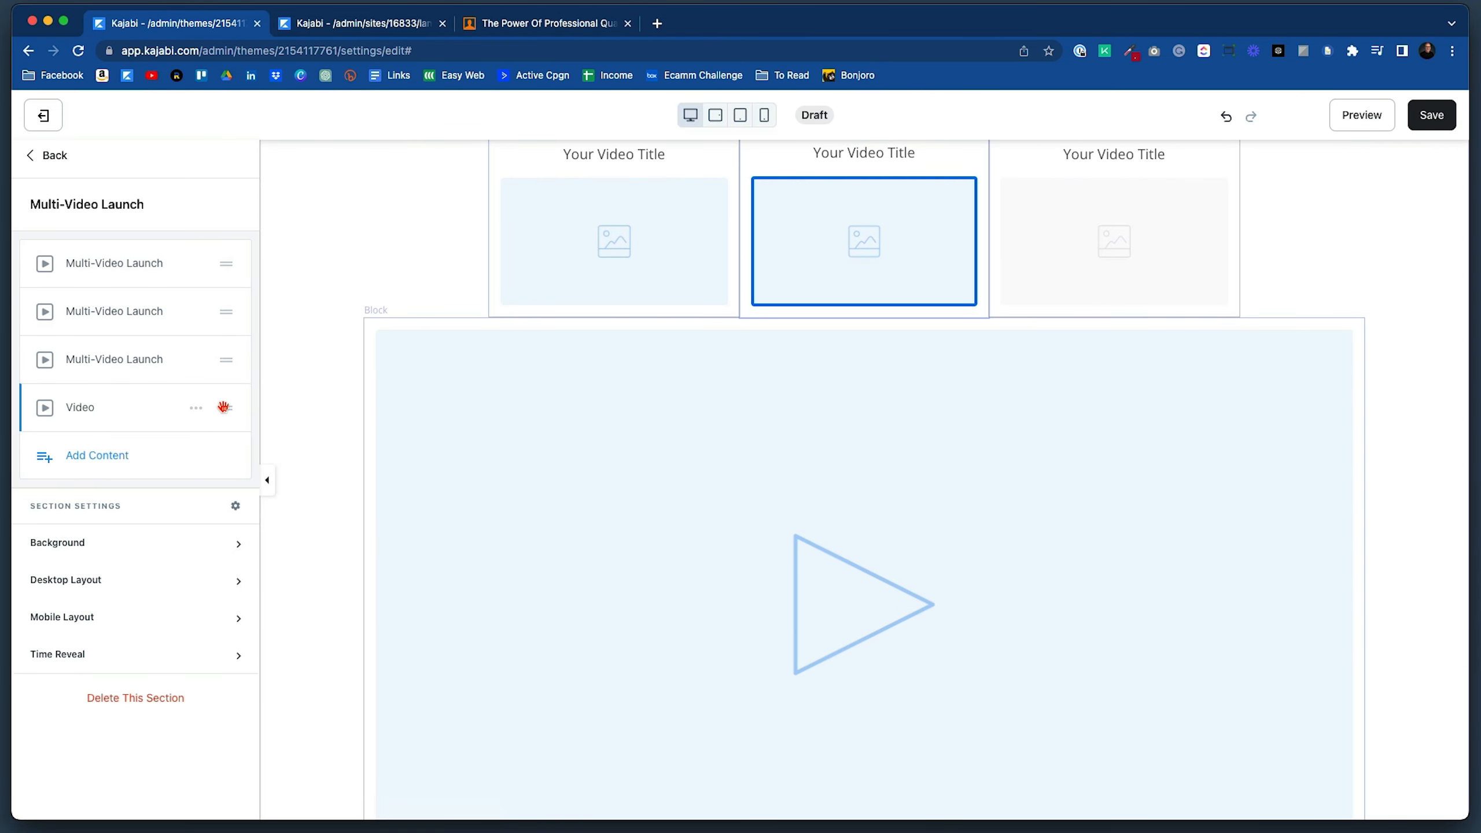
left_click_drag(224, 406, 225, 262)
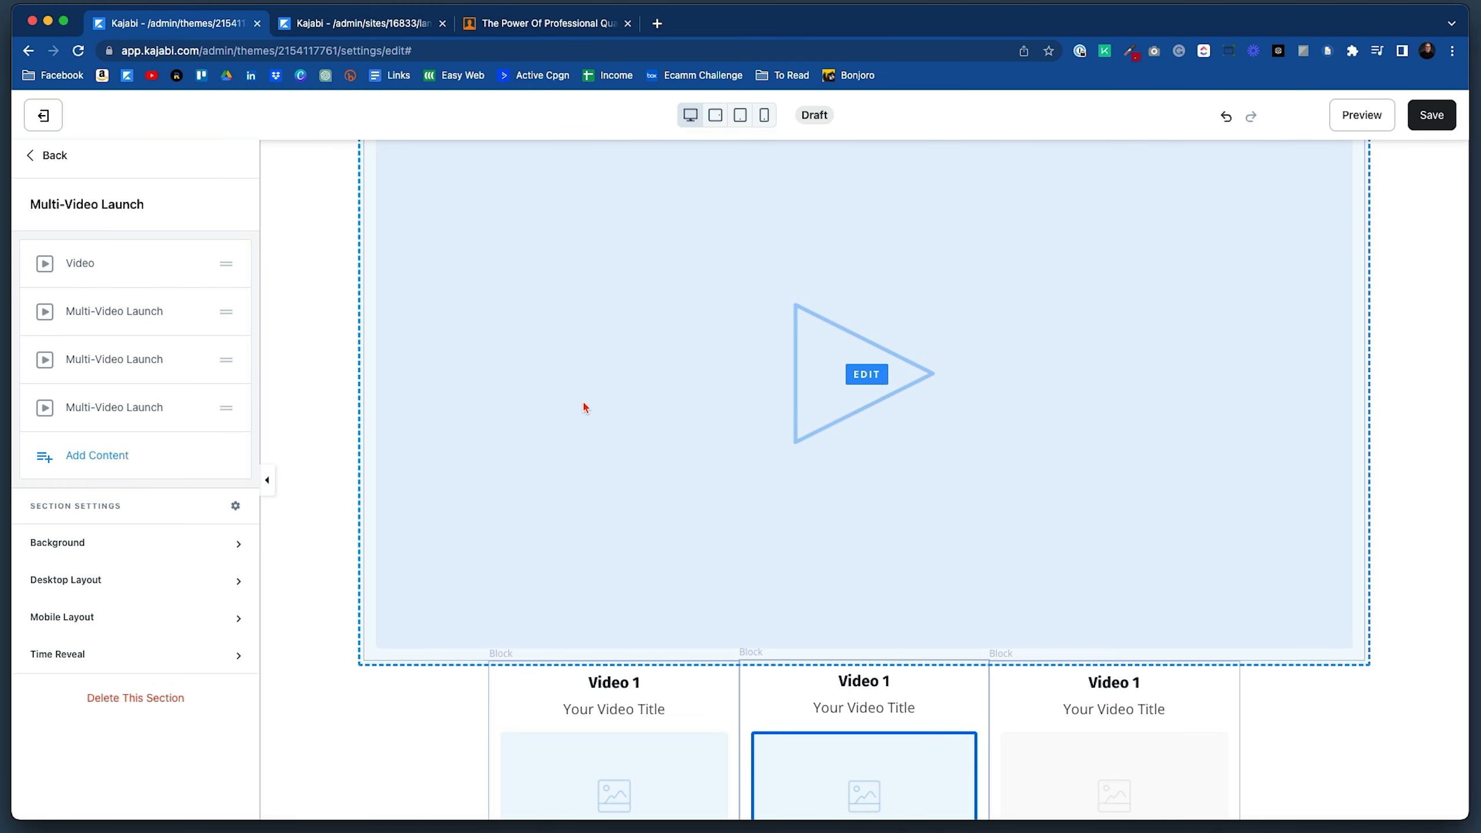
scroll(586, 408, "up", 2)
scroll(586, 408, "down", 4)
scroll(585, 408, "up", 1)
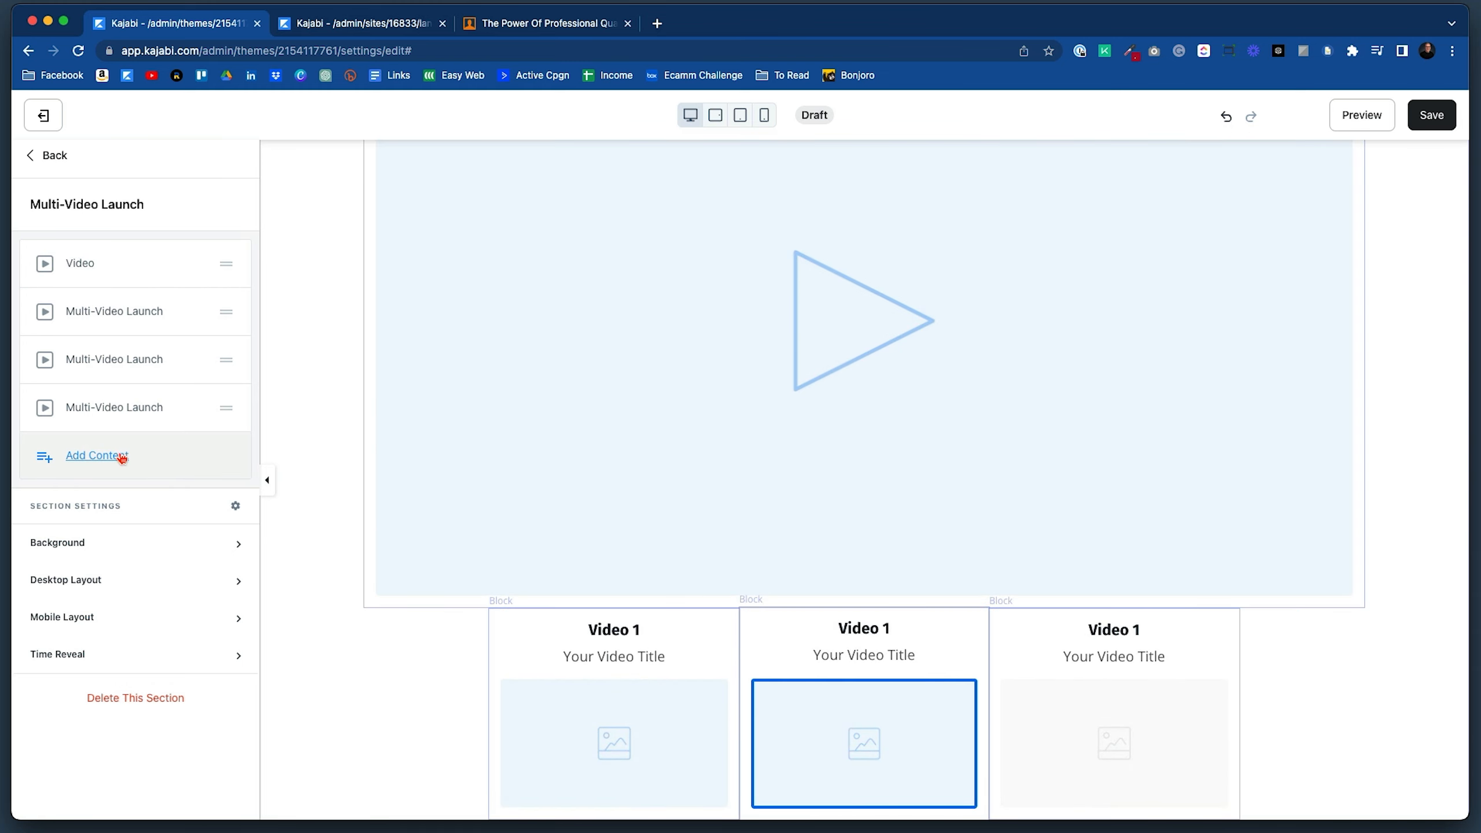
Add a Text block to the Multi-Video Launch section and replace its placeholder content with "TITLE".
left_click(120, 458)
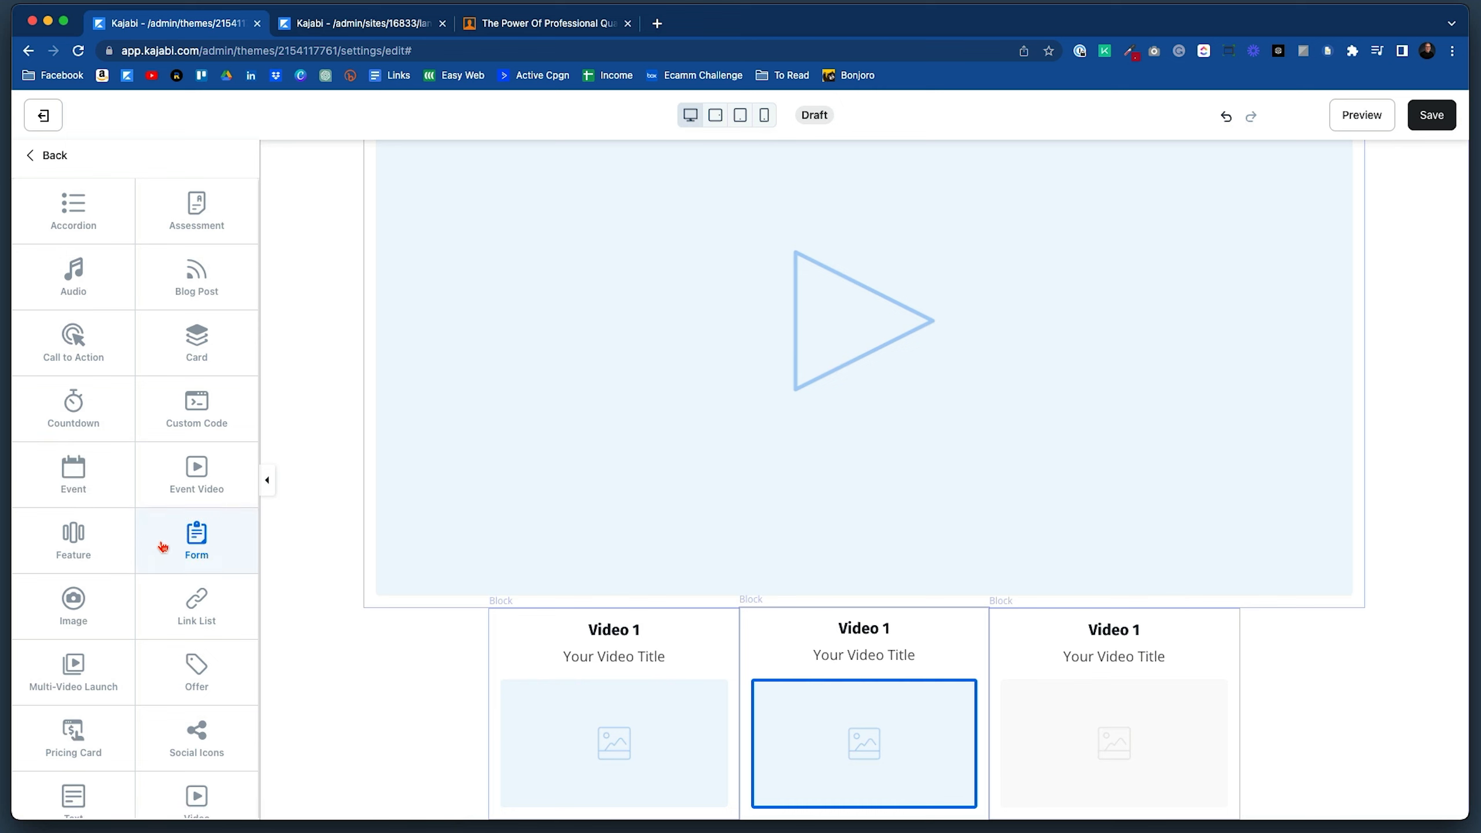
scroll(163, 546, "down", 2)
left_click(71, 718)
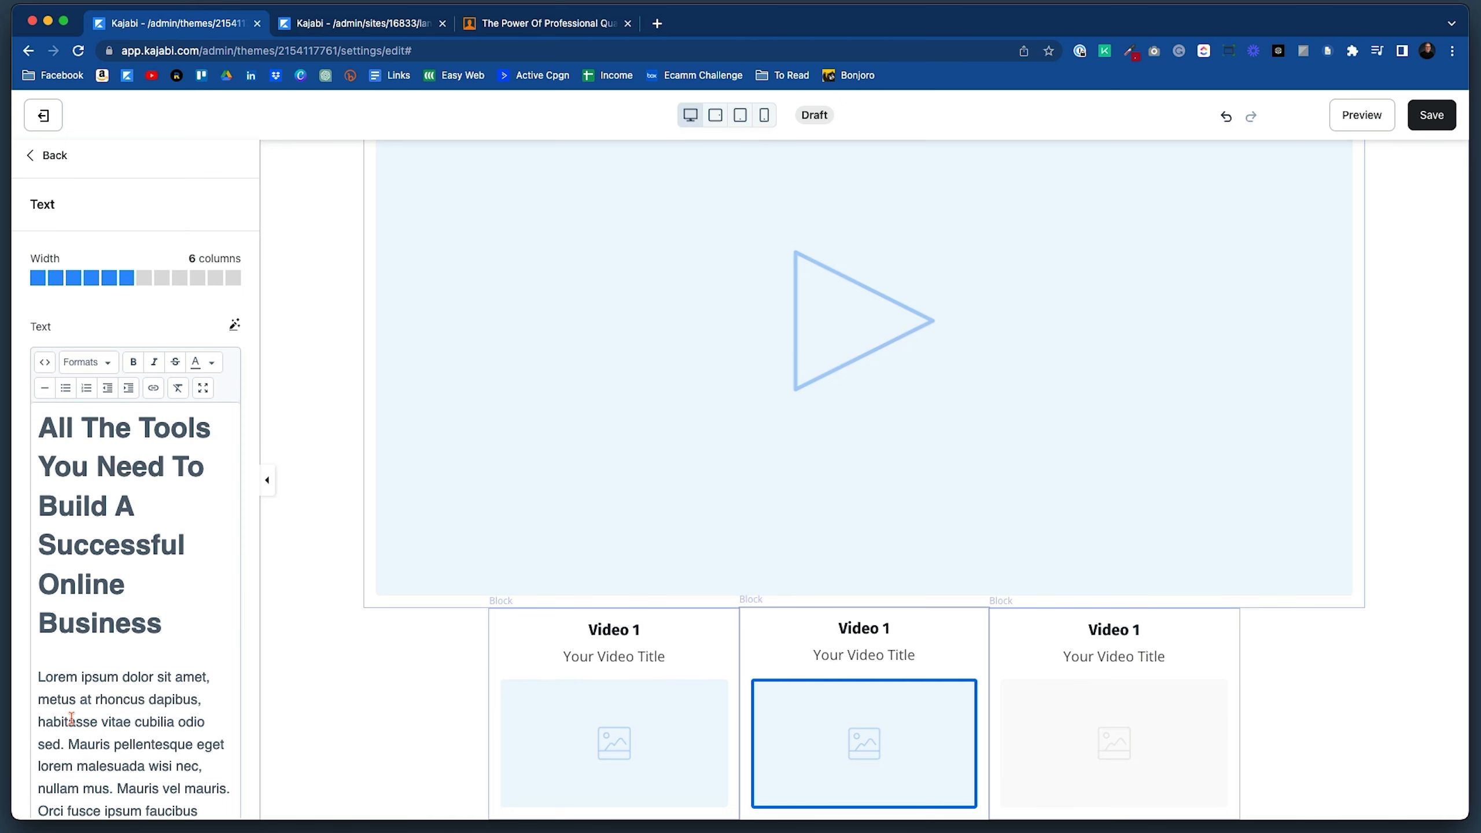
left_click(160, 437)
key("super+a")
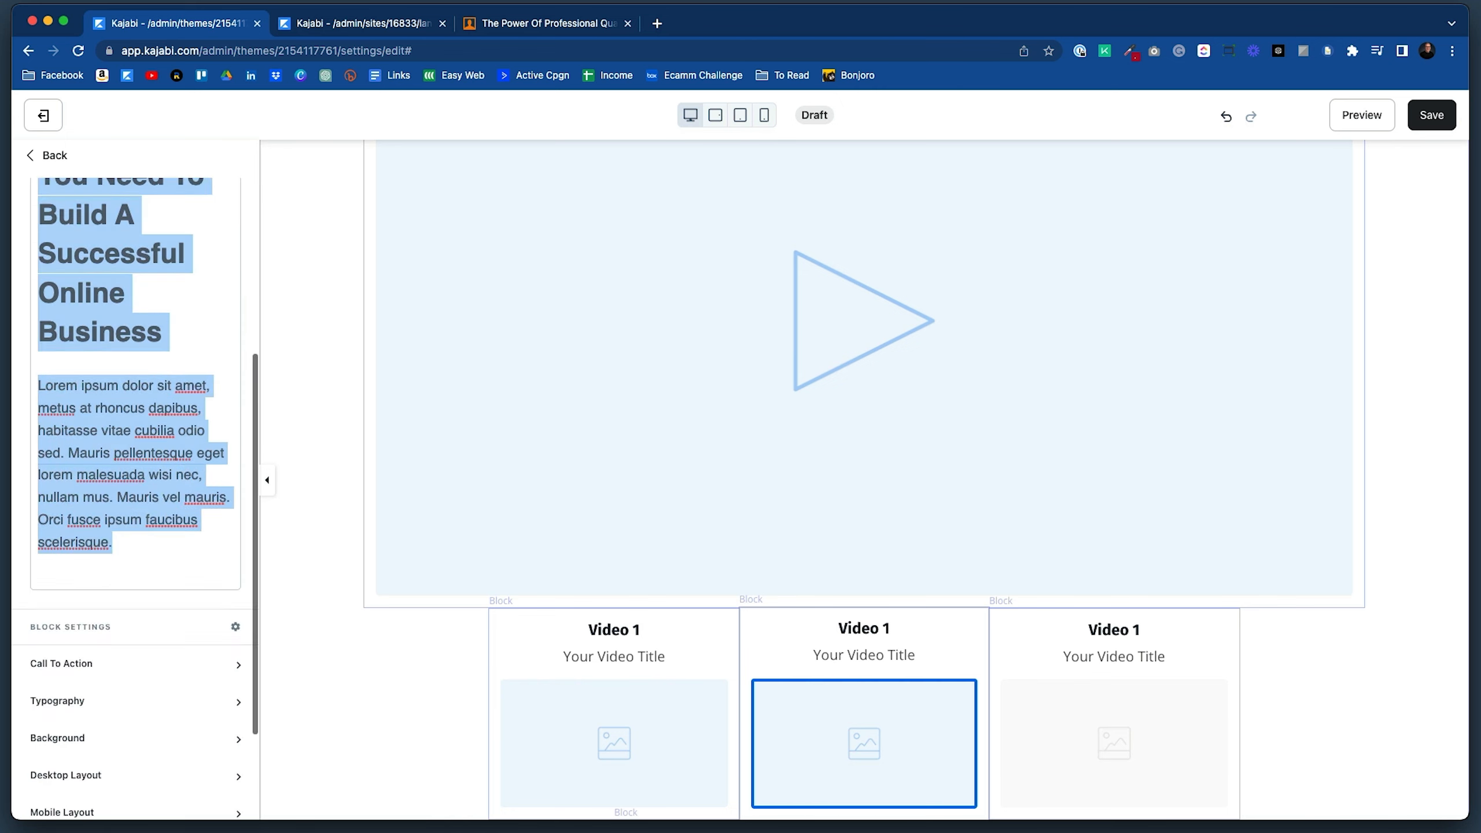
type("TITLE")
Format the word TITLE in the Text block as Heading 1 and add an empty line below it.
key("super+a")
left_click(111, 335)
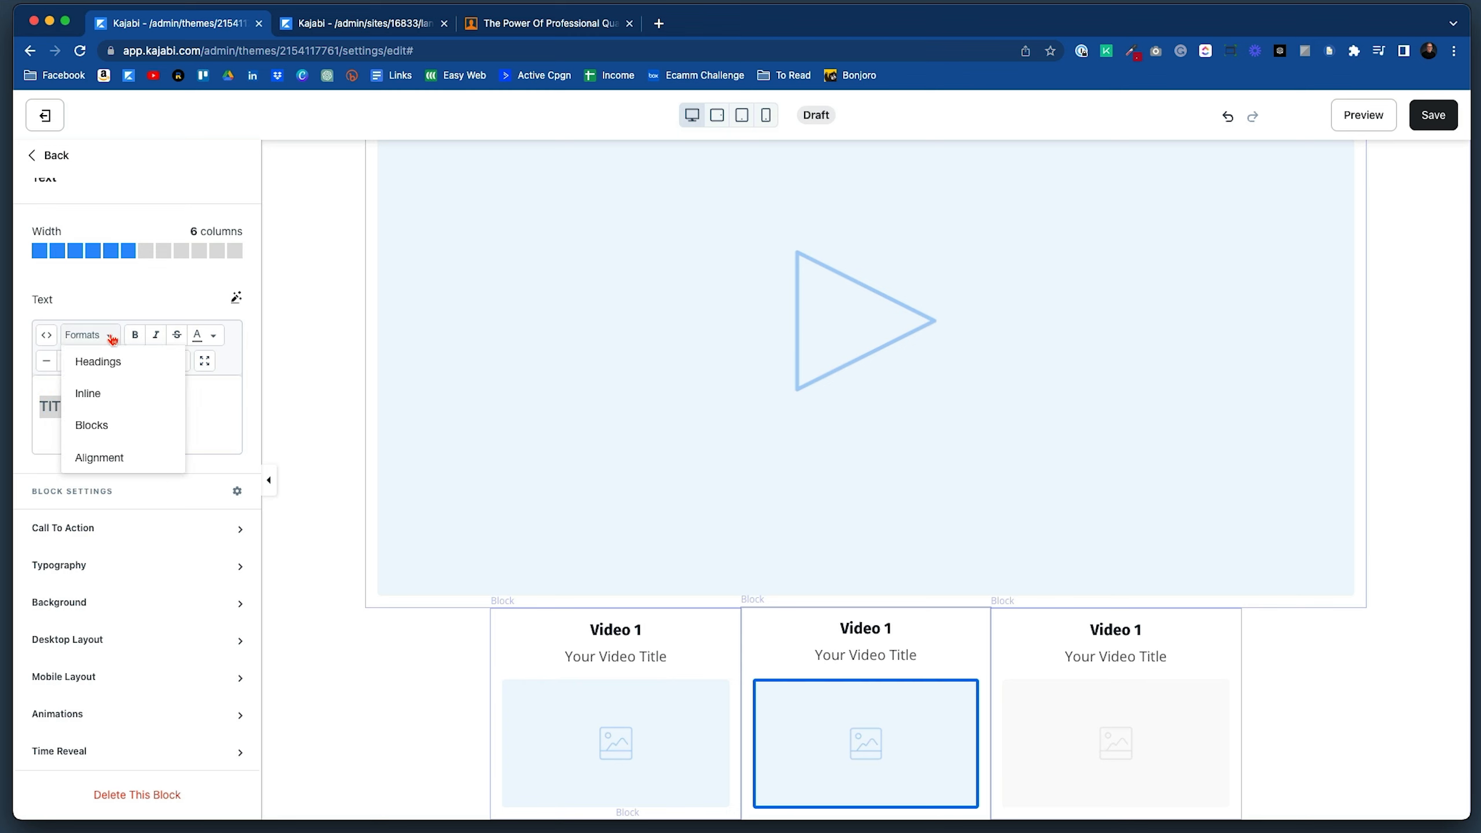
mouse_move(133, 363)
left_click(225, 374)
left_click(184, 419)
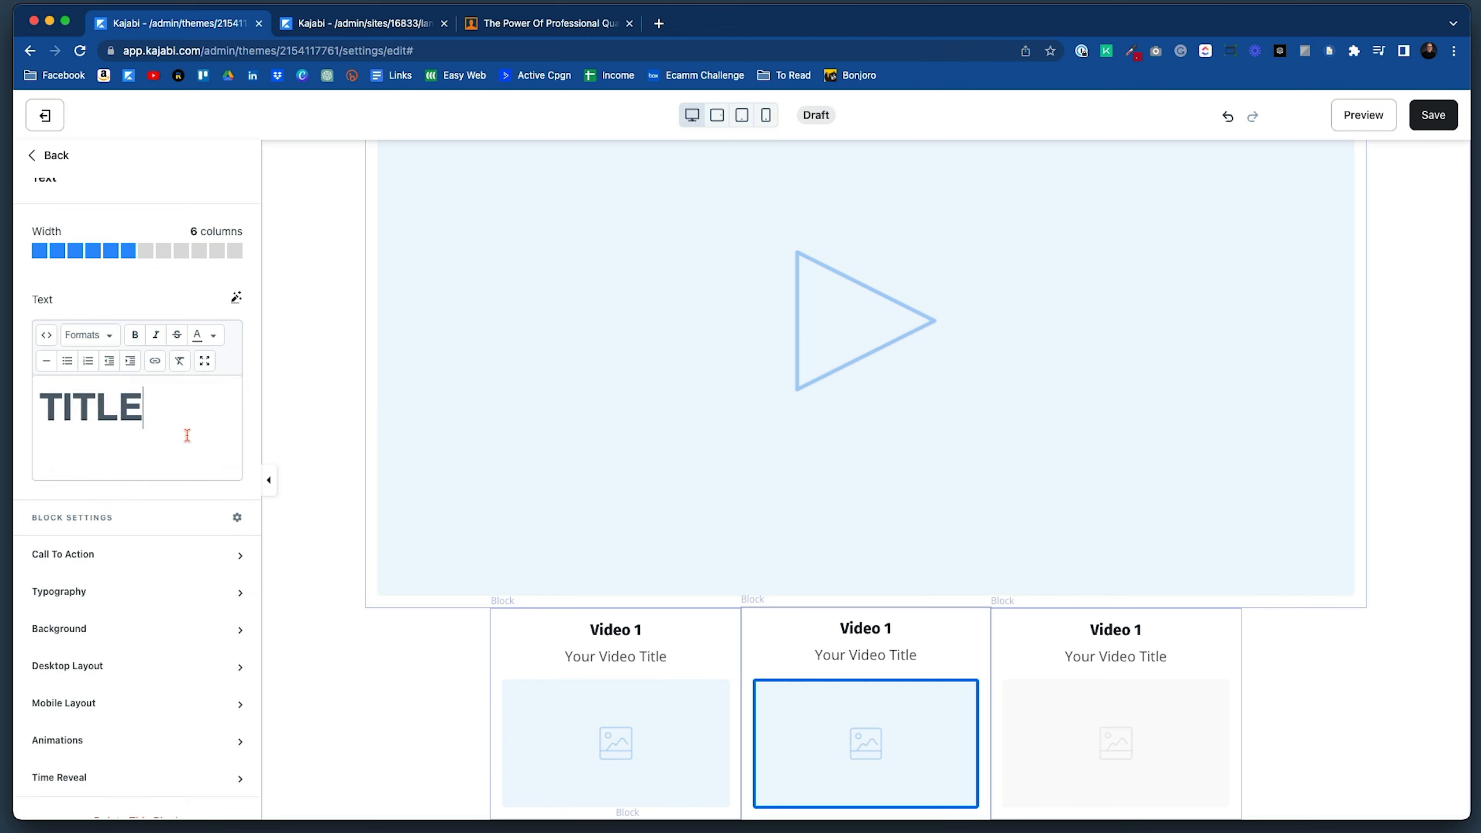
key("Return")
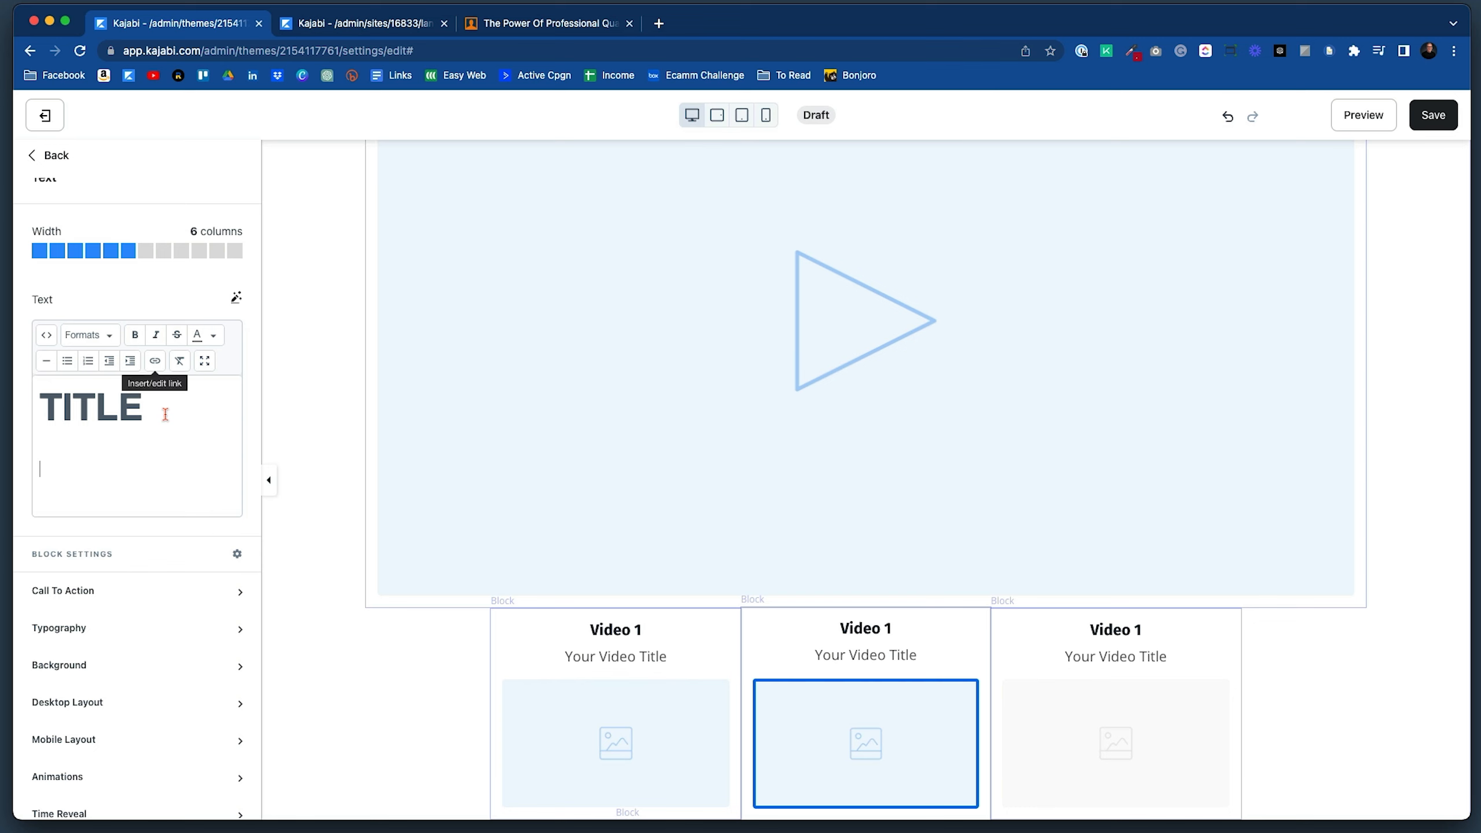
Move the Text block above the Video block and open its text format options.
left_click(50, 155)
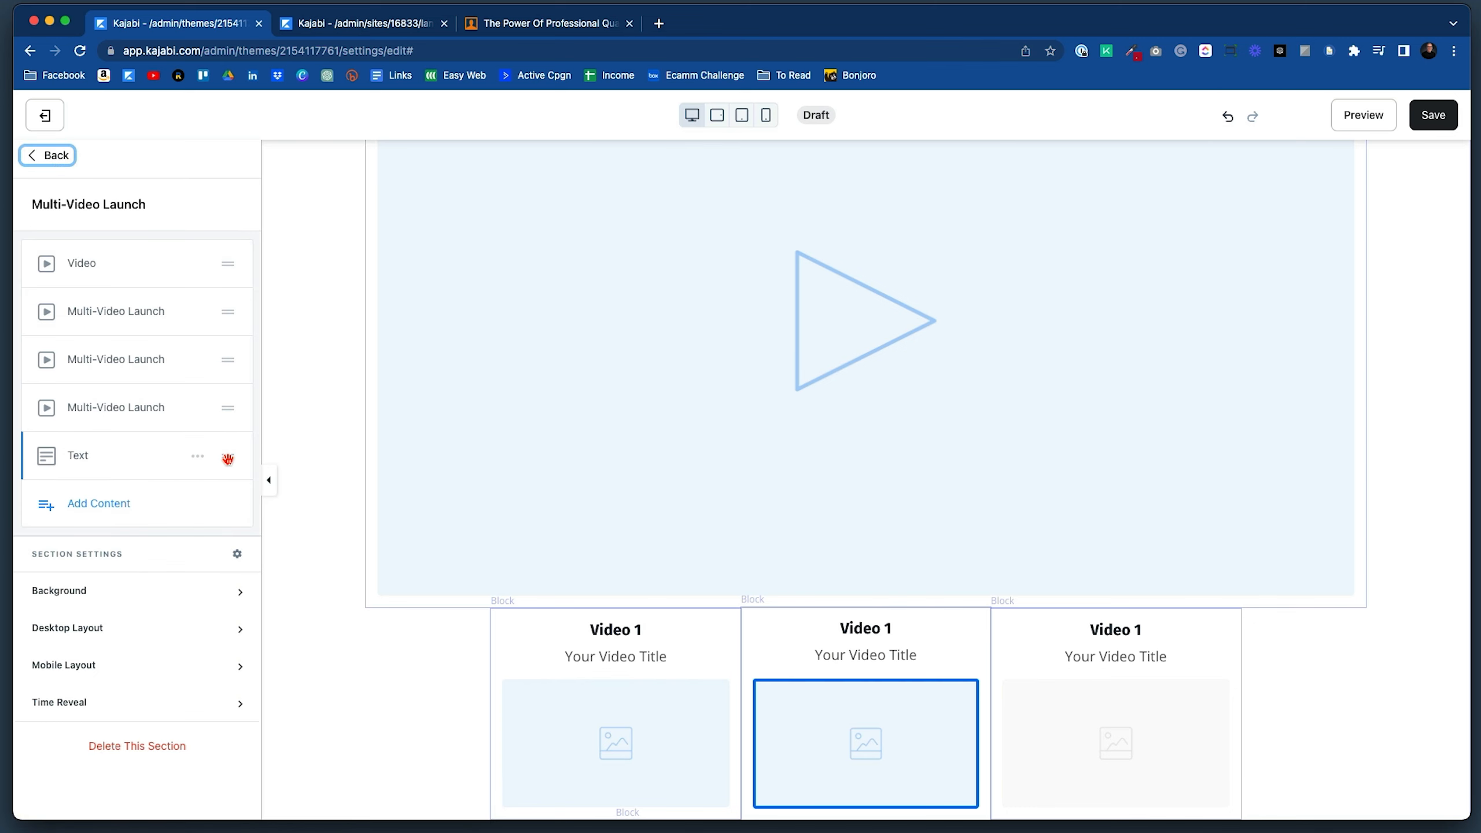
left_click_drag(228, 456, 228, 263)
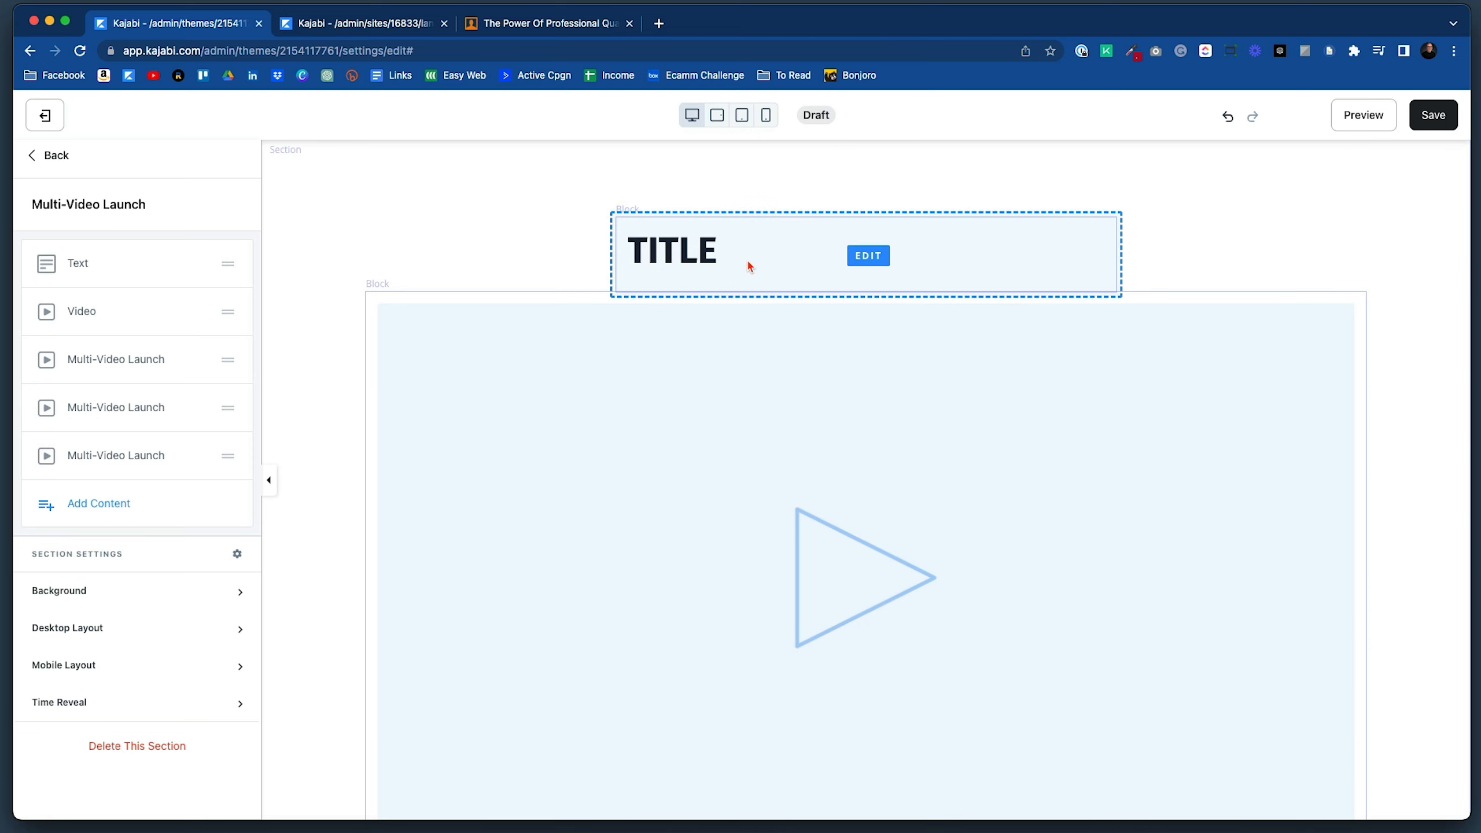
left_click(749, 265)
scroll(176, 595, "down", 1)
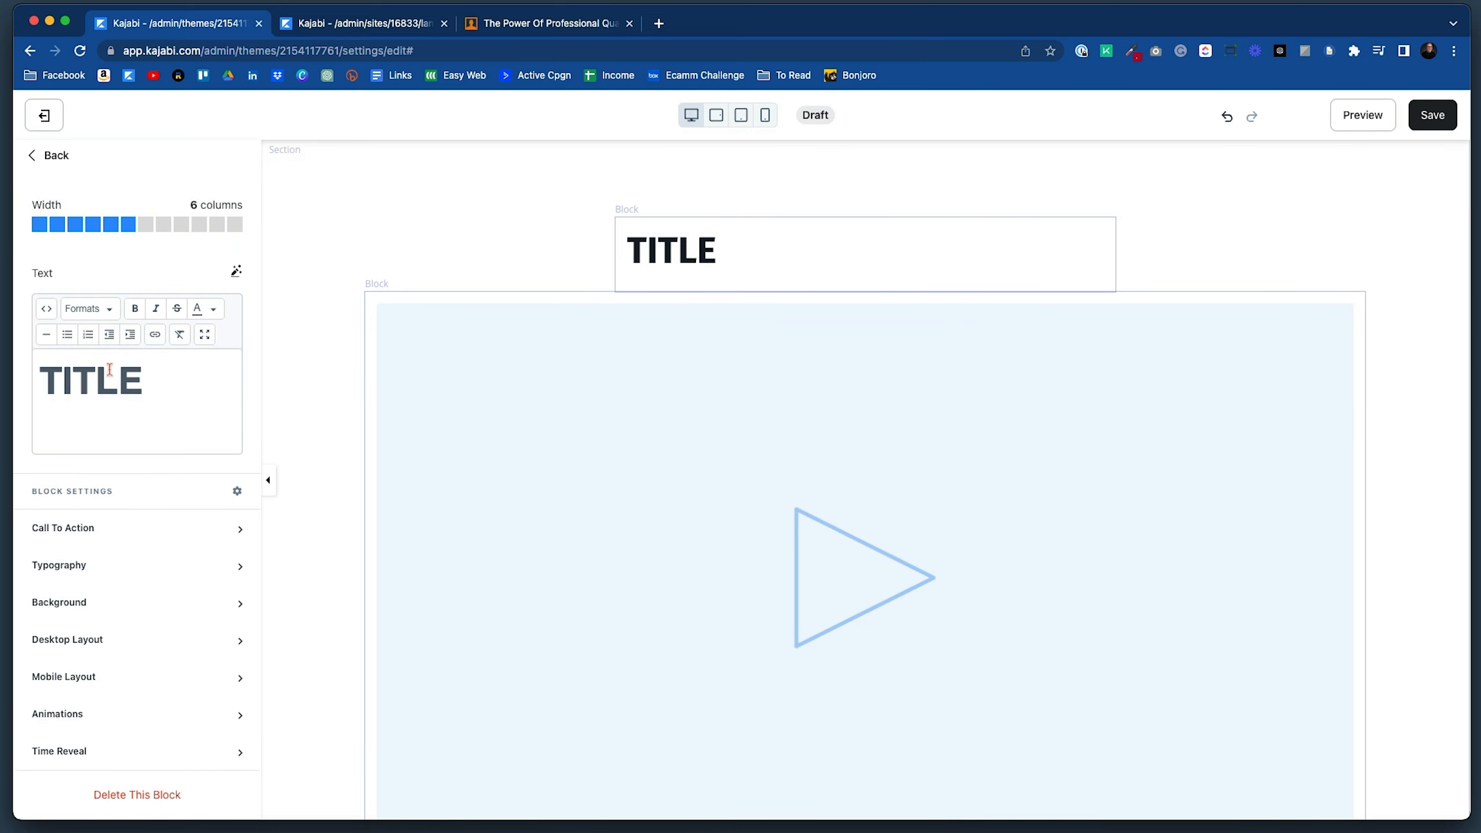
left_click(108, 312)
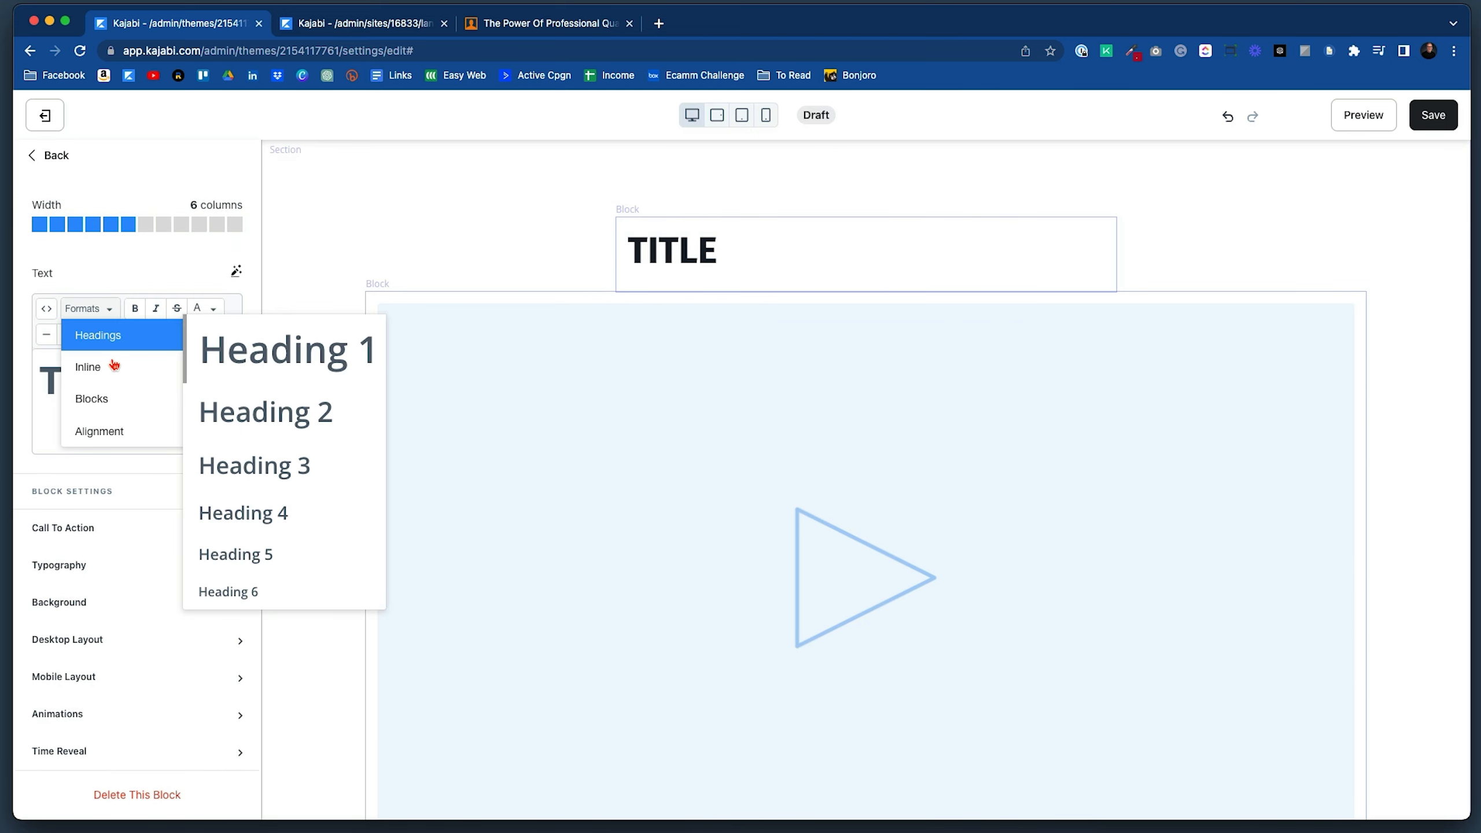
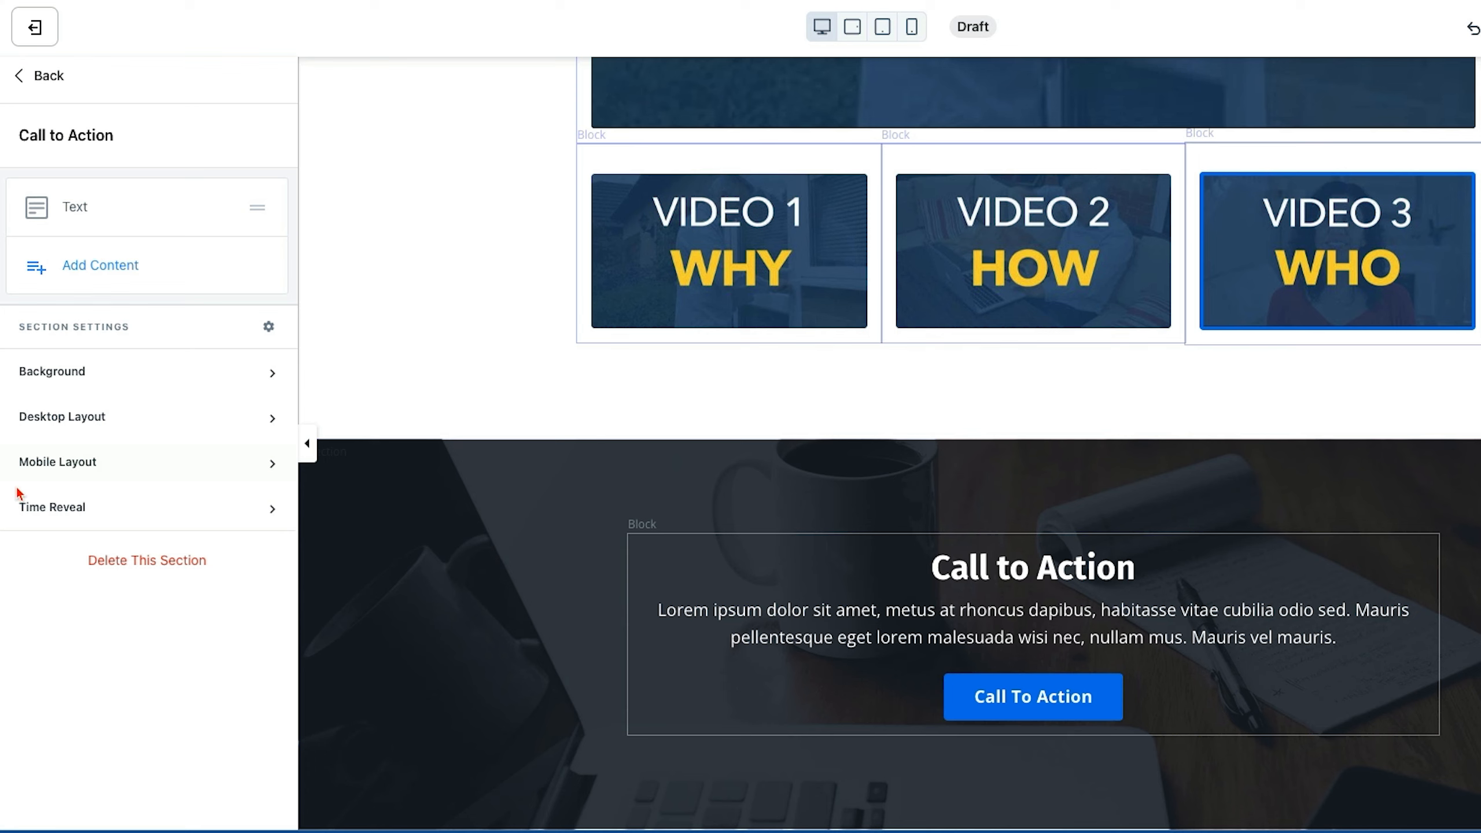
Set the Call to Action section's time reveal offset to 20 minutes and save the page.
left_click(271, 511)
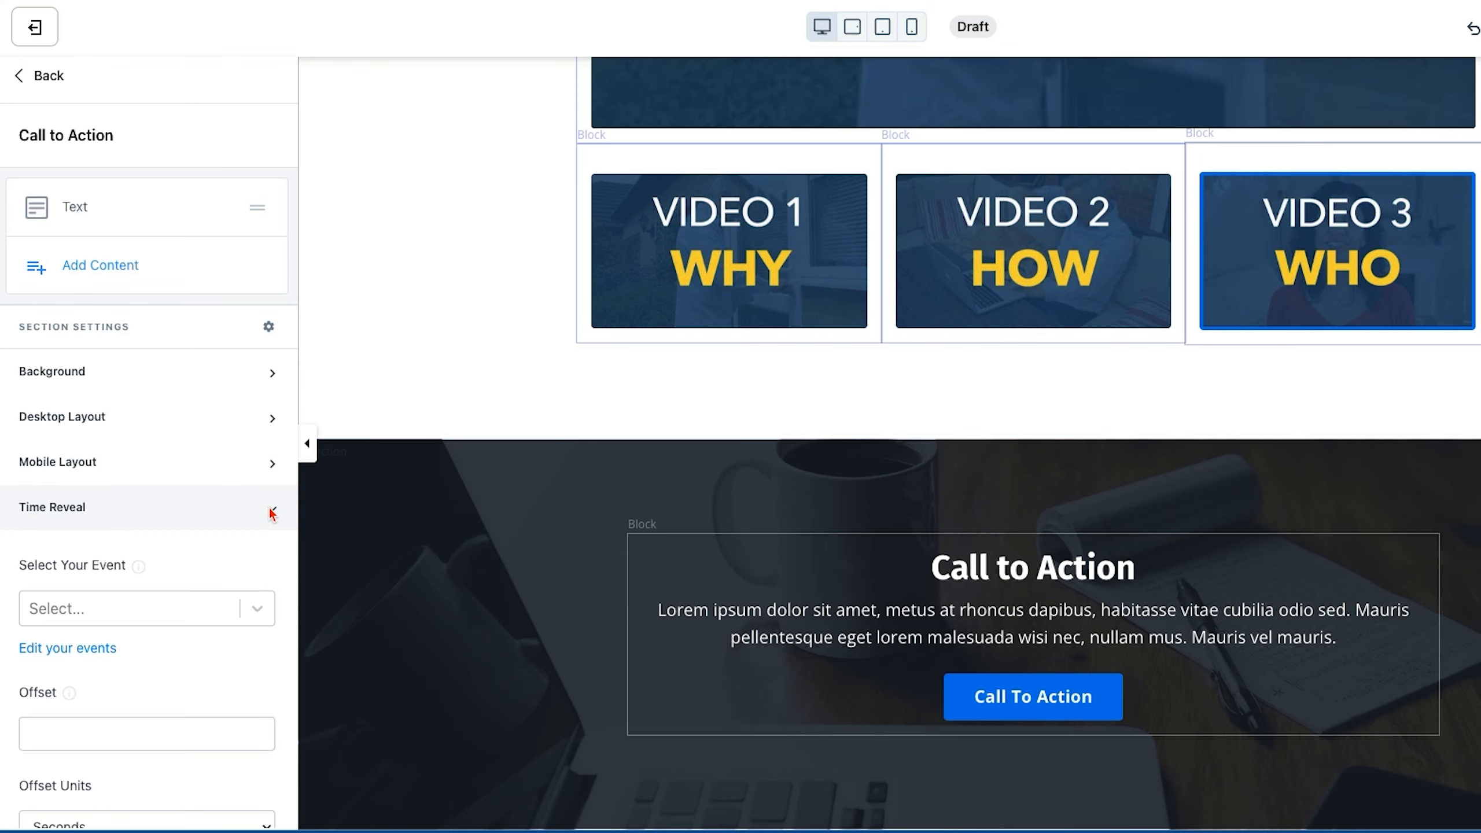
scroll(186, 551, "down", 2)
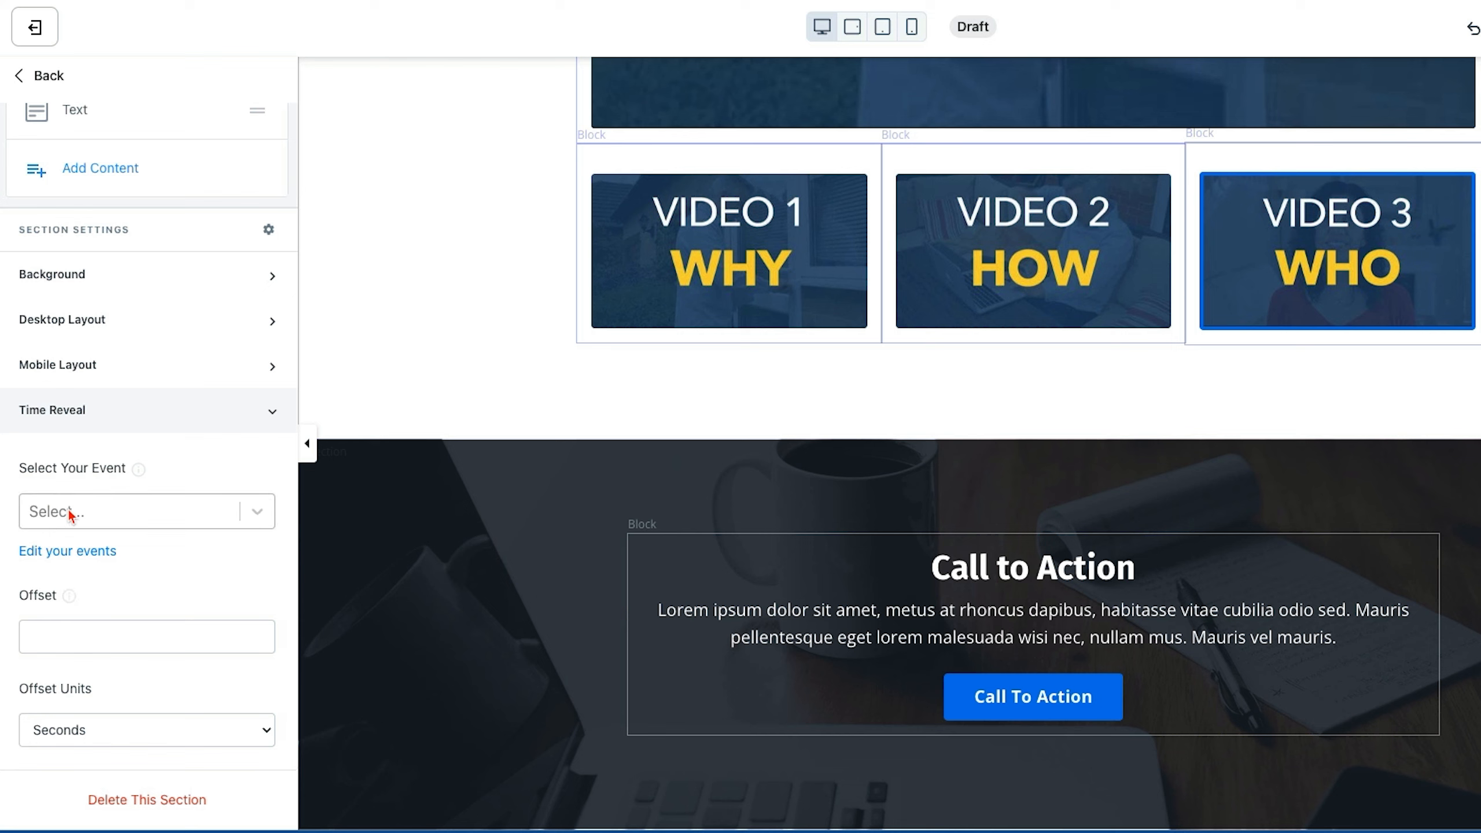
left_click(68, 629)
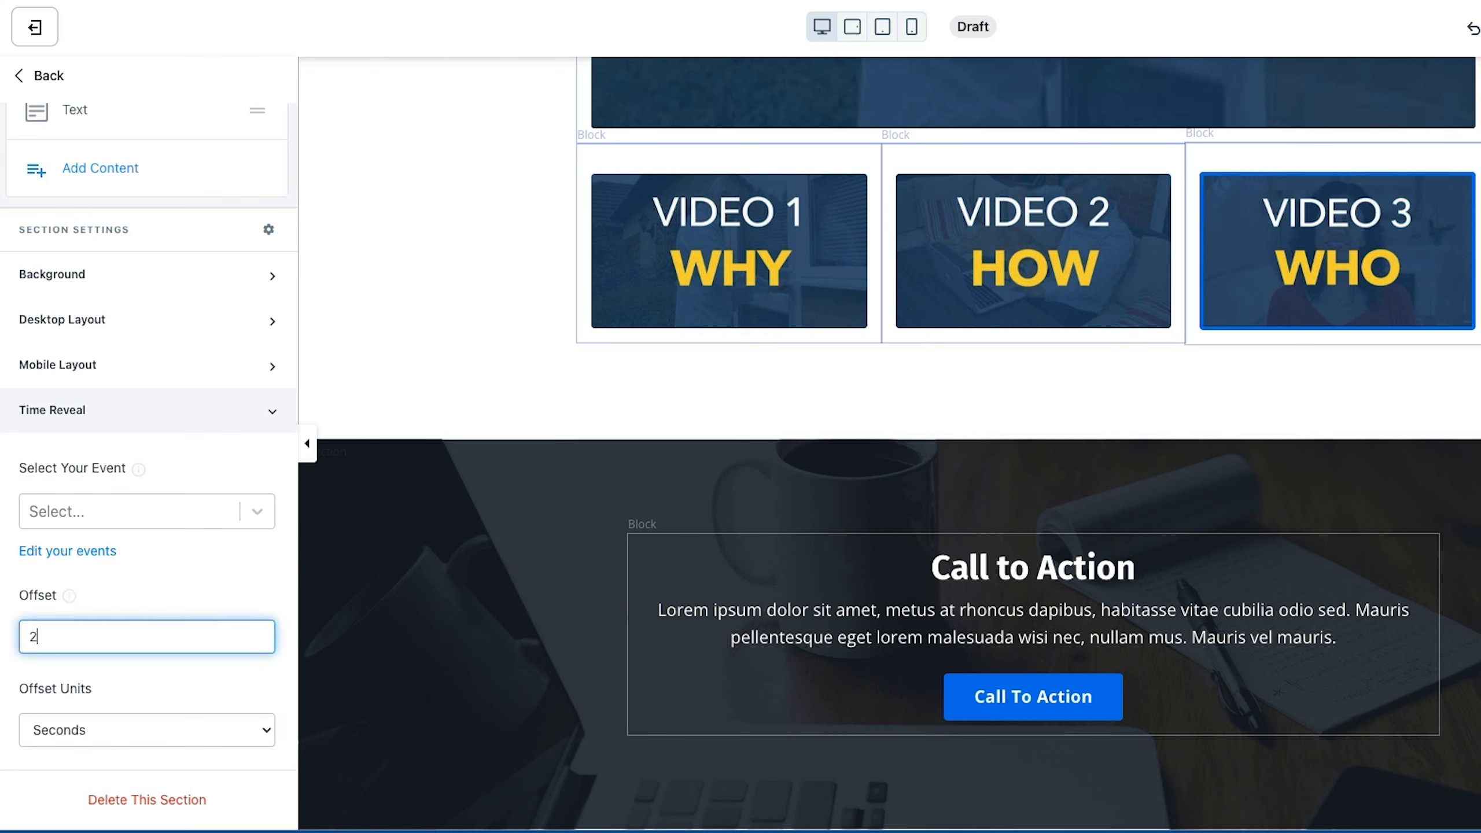
left_click(84, 732)
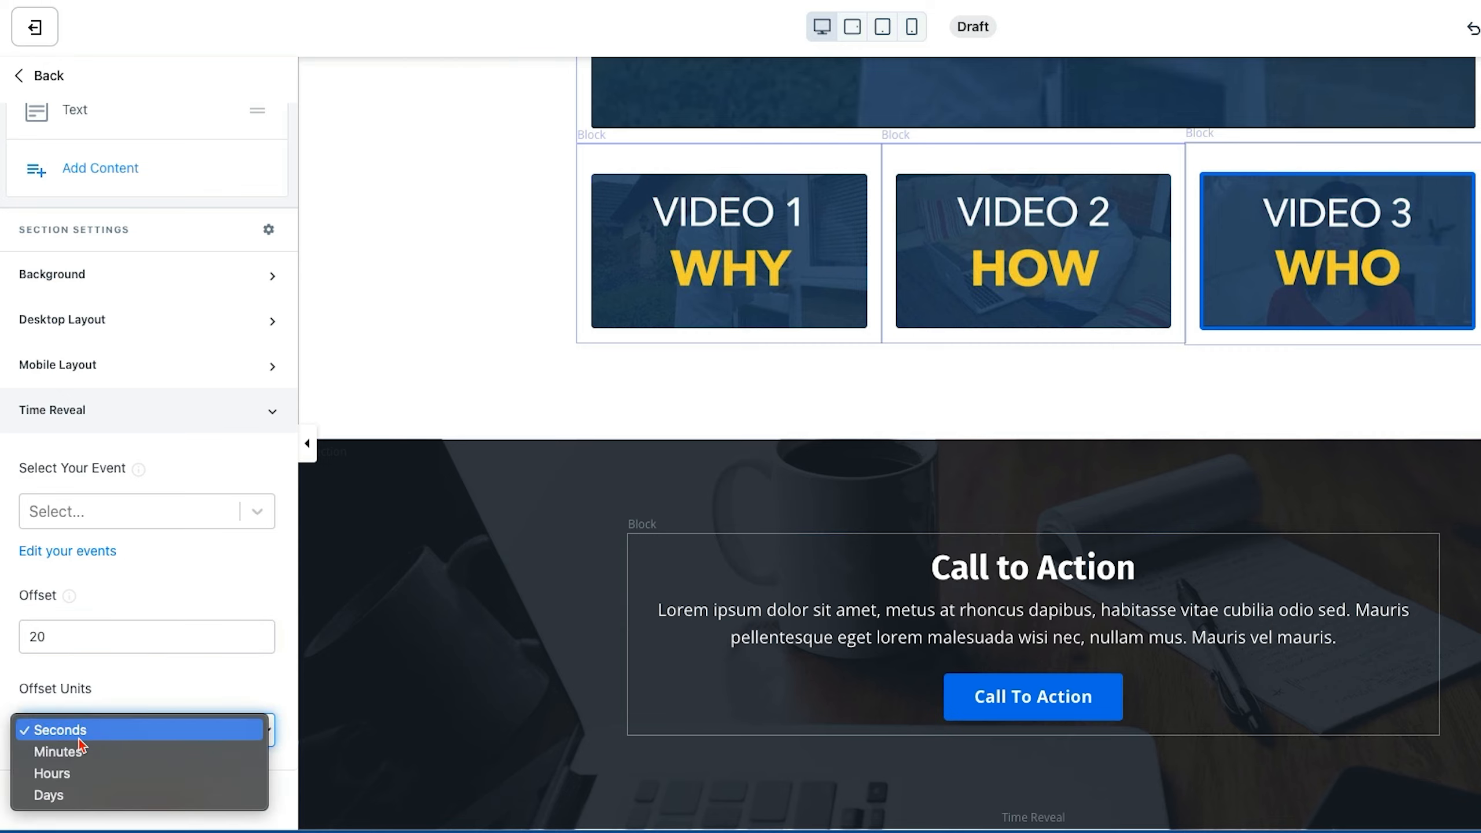
left_click(64, 751)
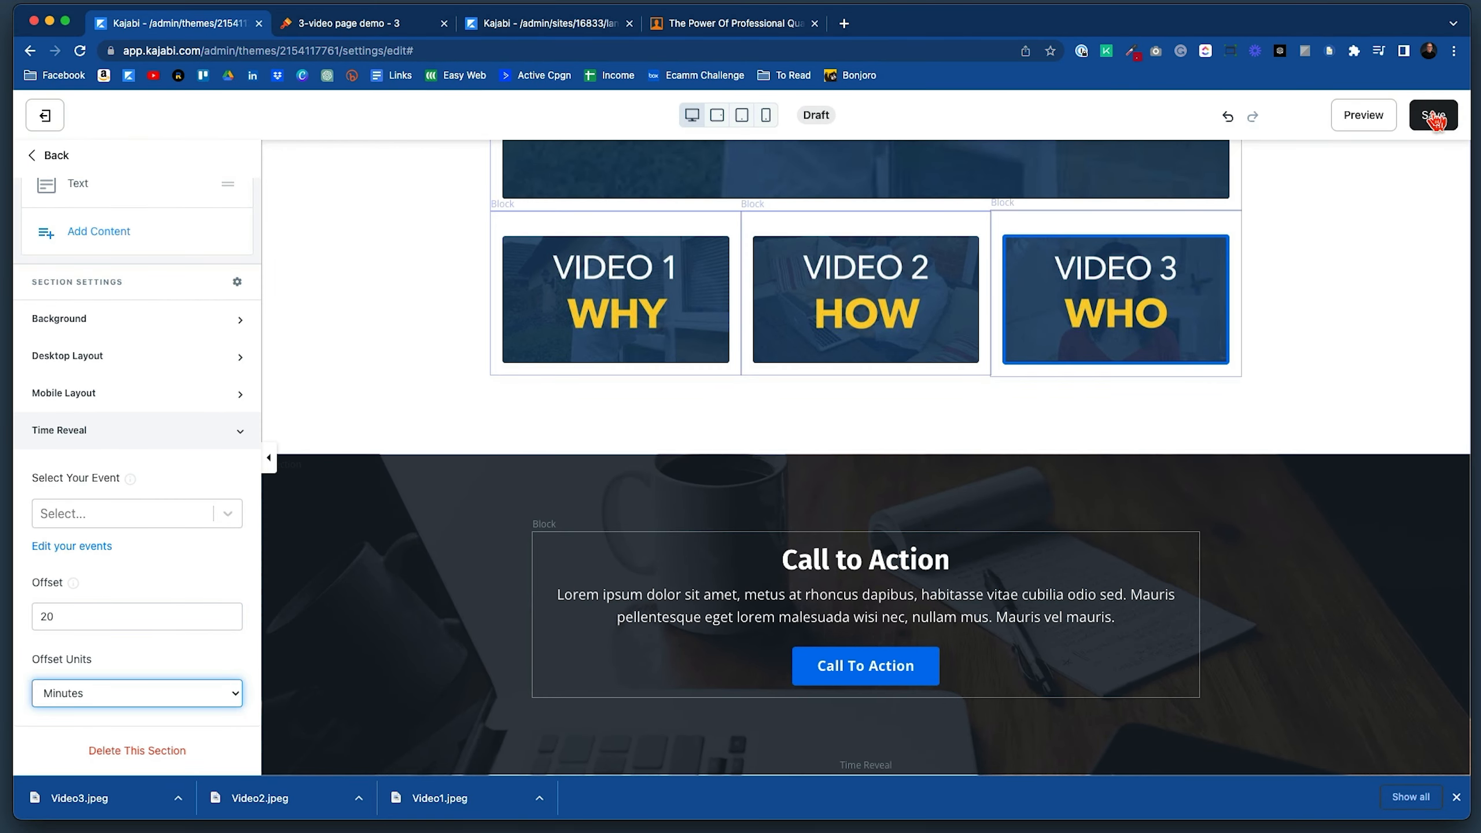
left_click(1433, 117)
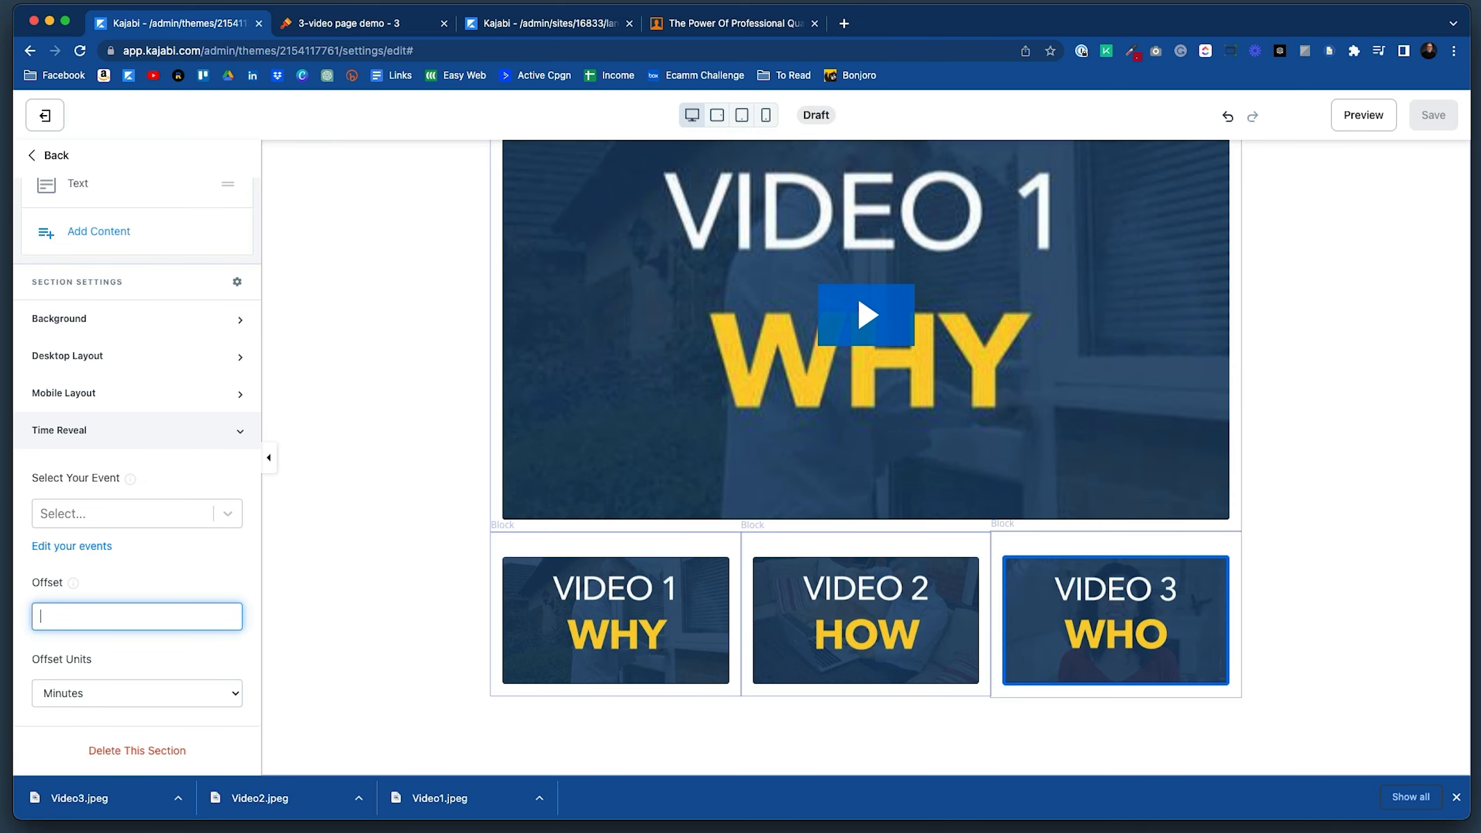
Change the Call to Action section's background color to the light gray preset swatch.
scroll(1327, 183, "down", 5)
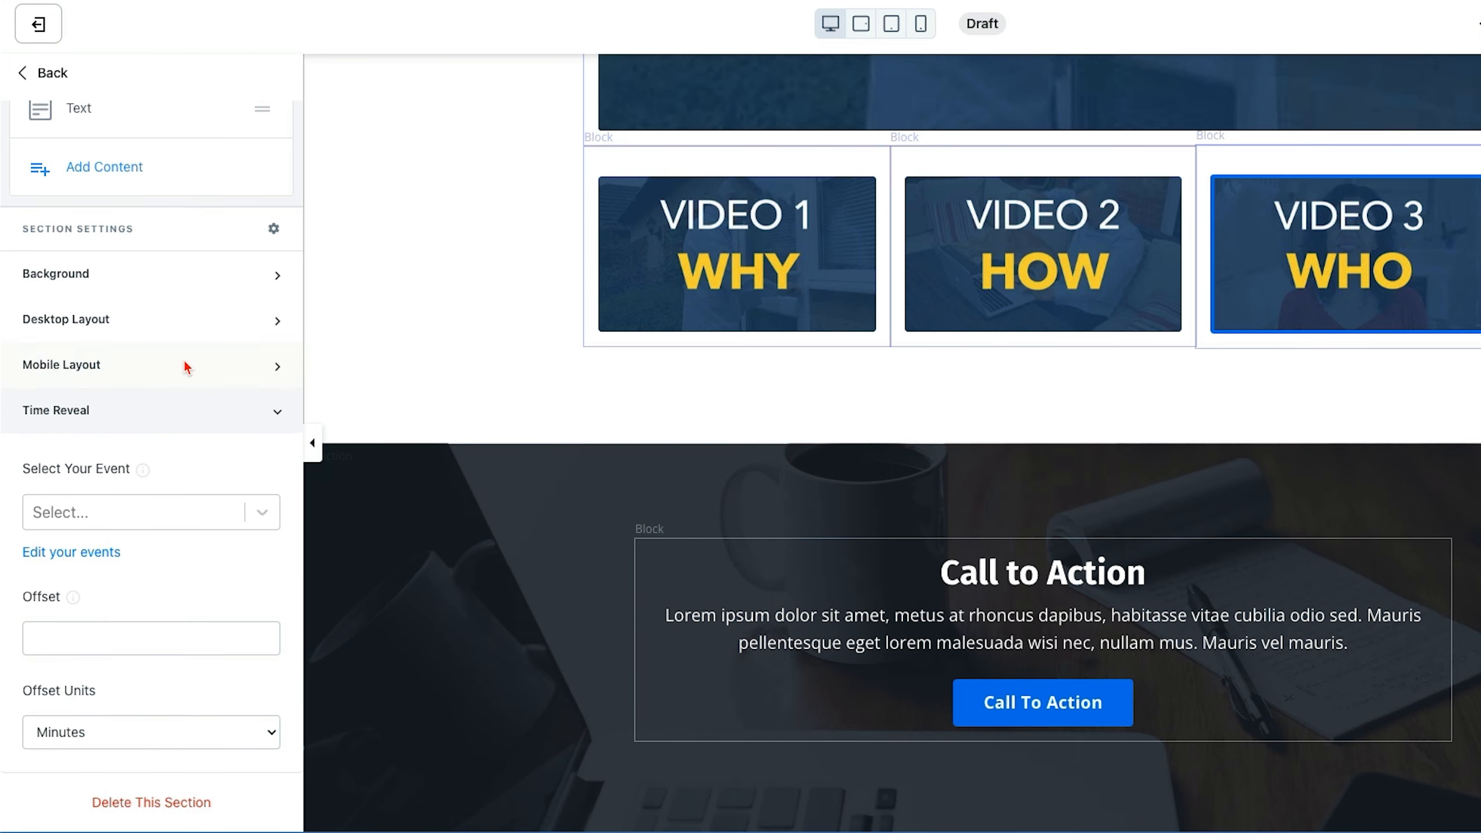
scroll(183, 359, "up", 2)
left_click(271, 376)
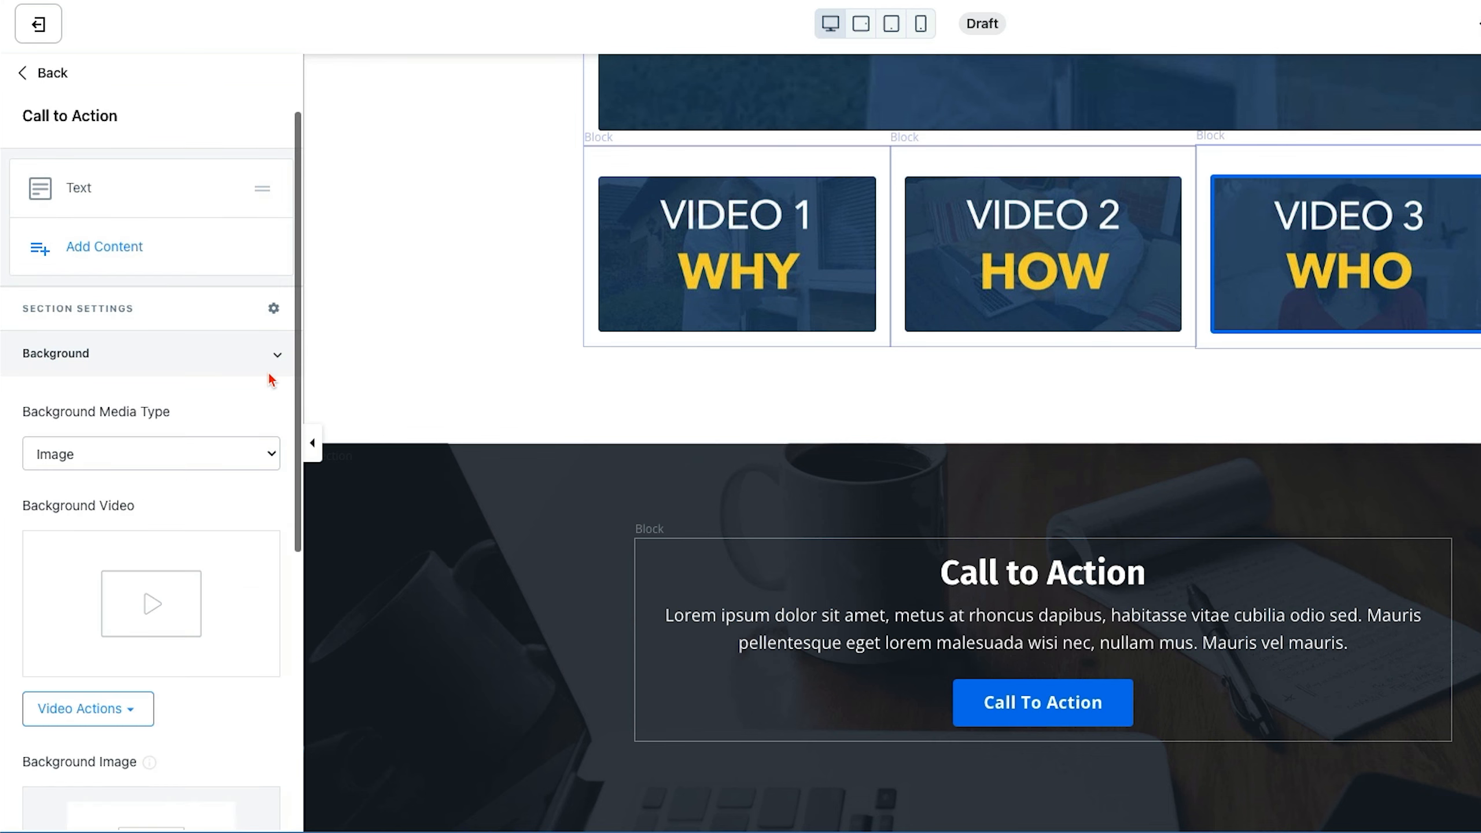
scroll(221, 489, "down", 6)
scroll(221, 494, "down", 3)
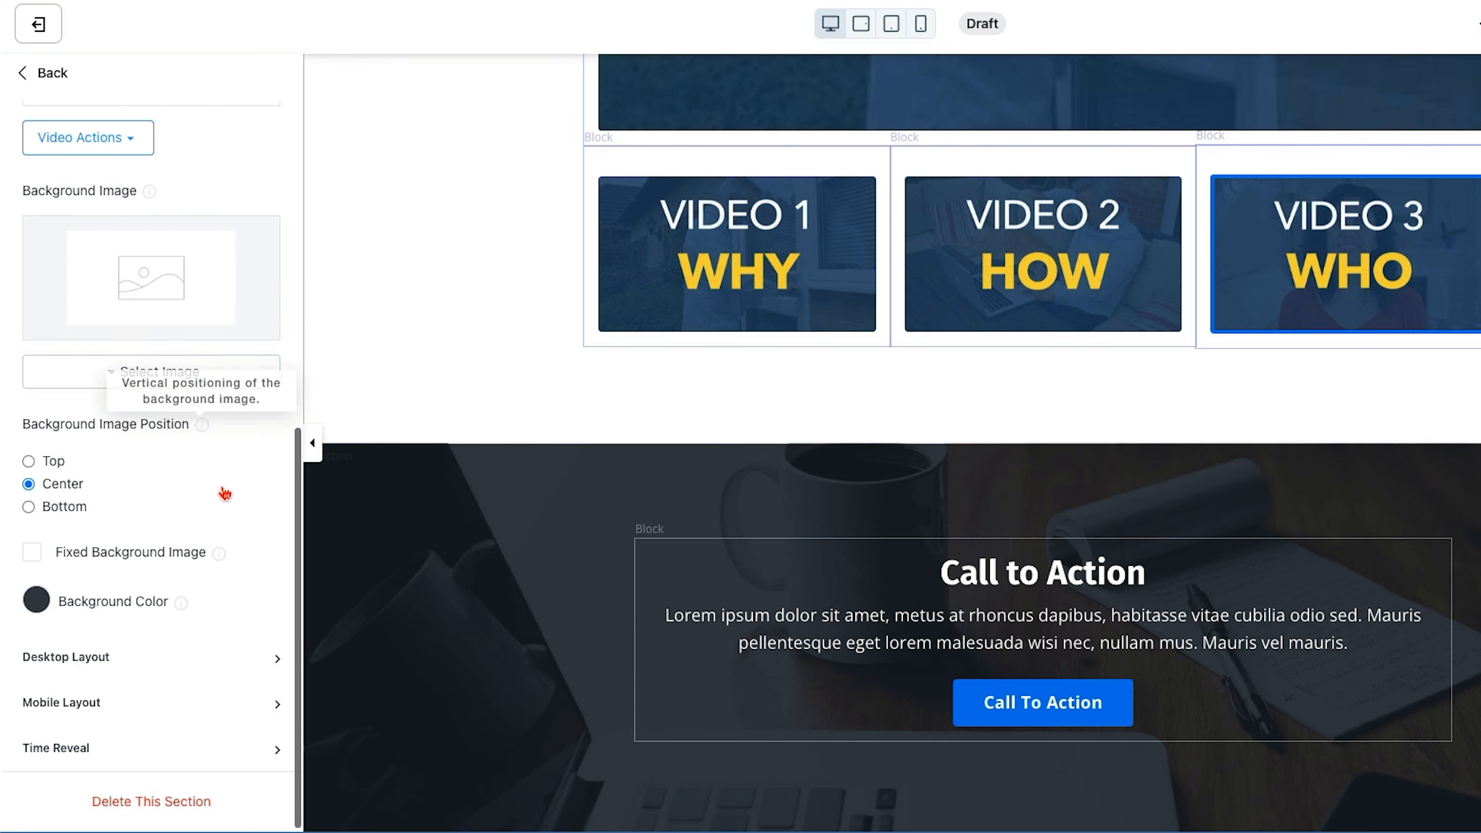
left_click(36, 600)
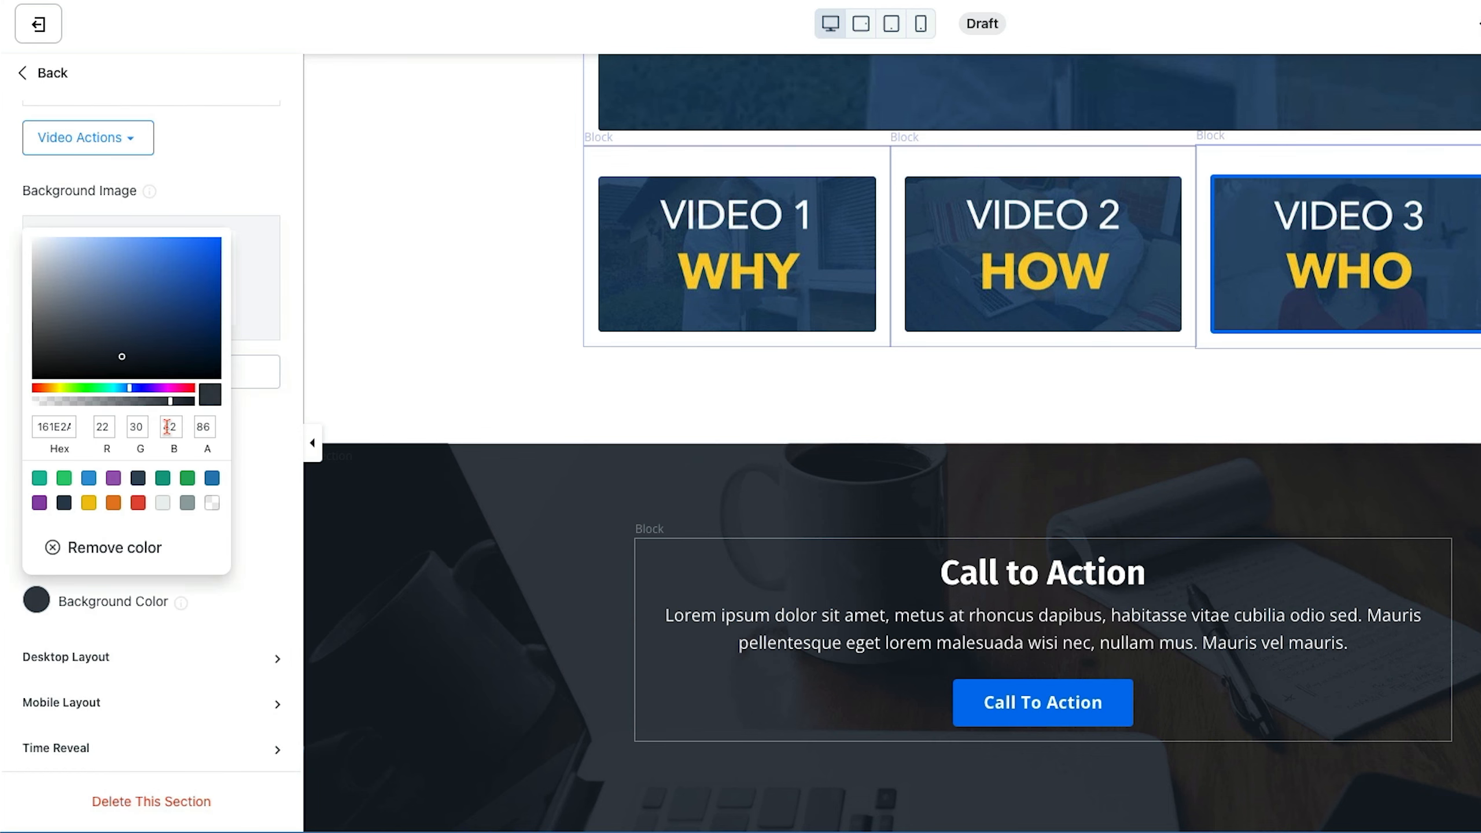
mouse_move(169, 400)
left_mouse_down()
mouse_move(192, 399)
mouse_move(137, 401)
mouse_move(168, 400)
left_mouse_up()
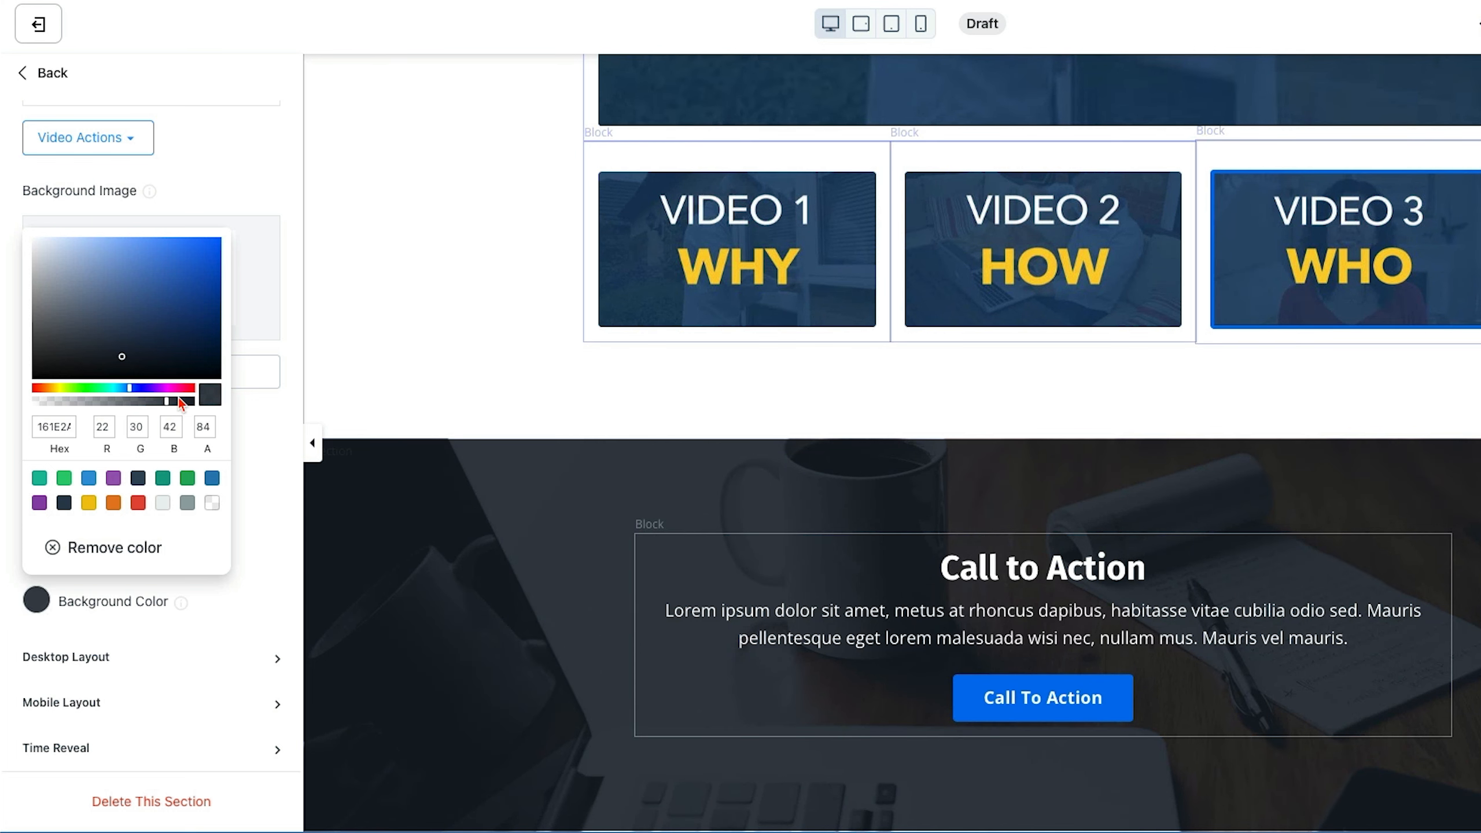
left_click(162, 505)
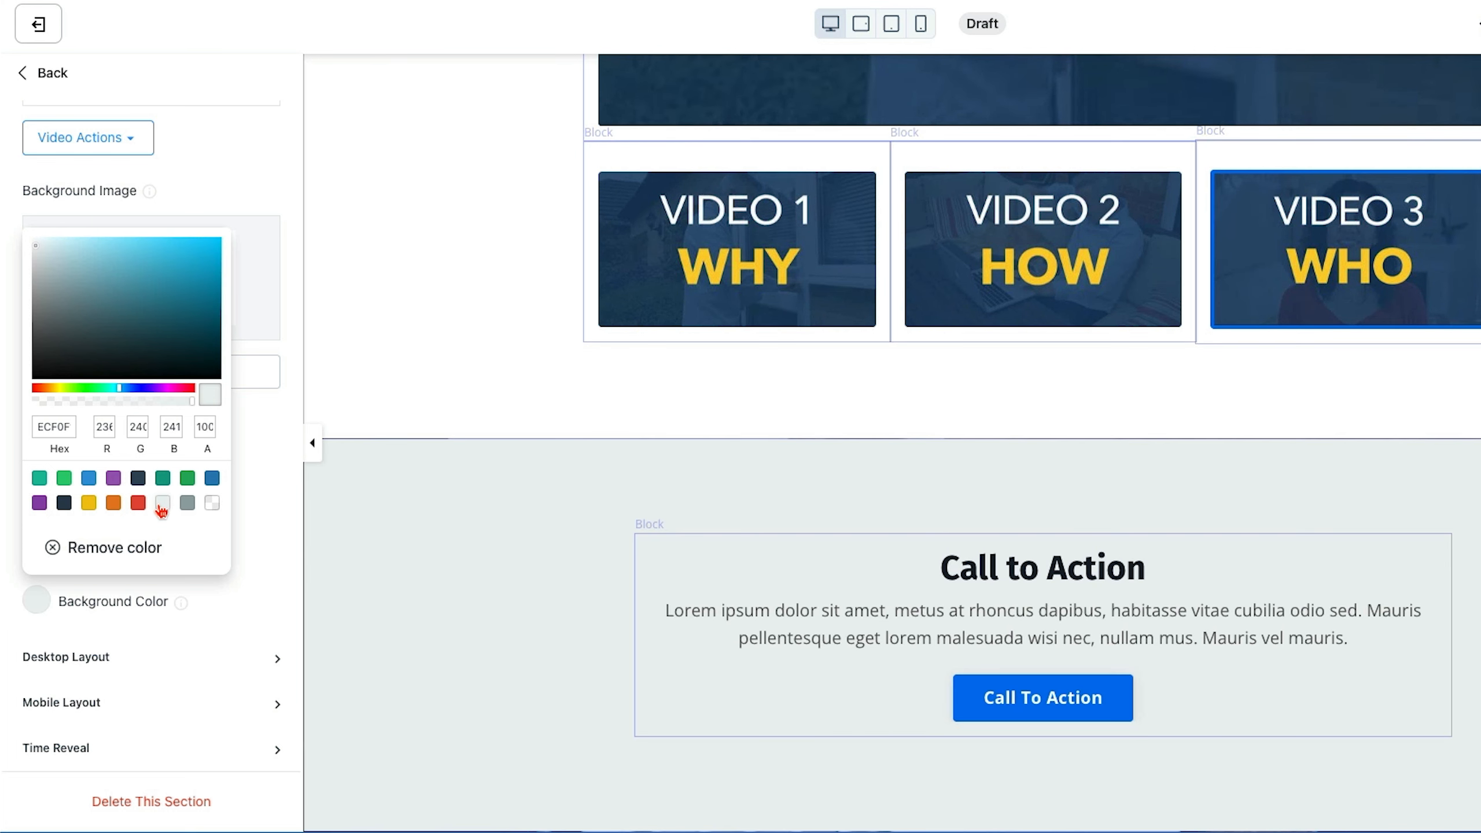
left_click(539, 603)
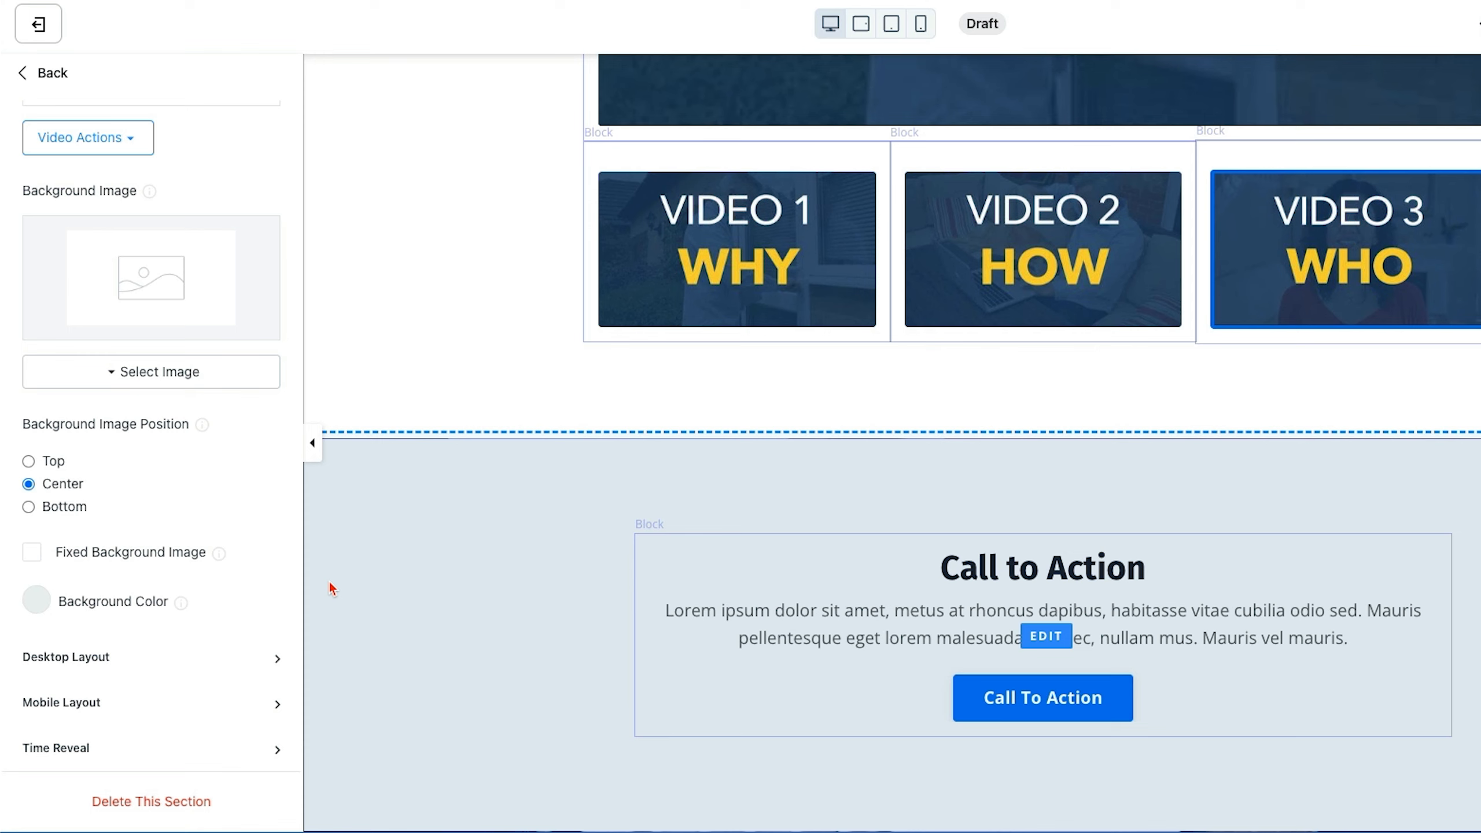
Set the Call to Action section's top and bottom desktop padding to 0 and save the page.
left_click(278, 659)
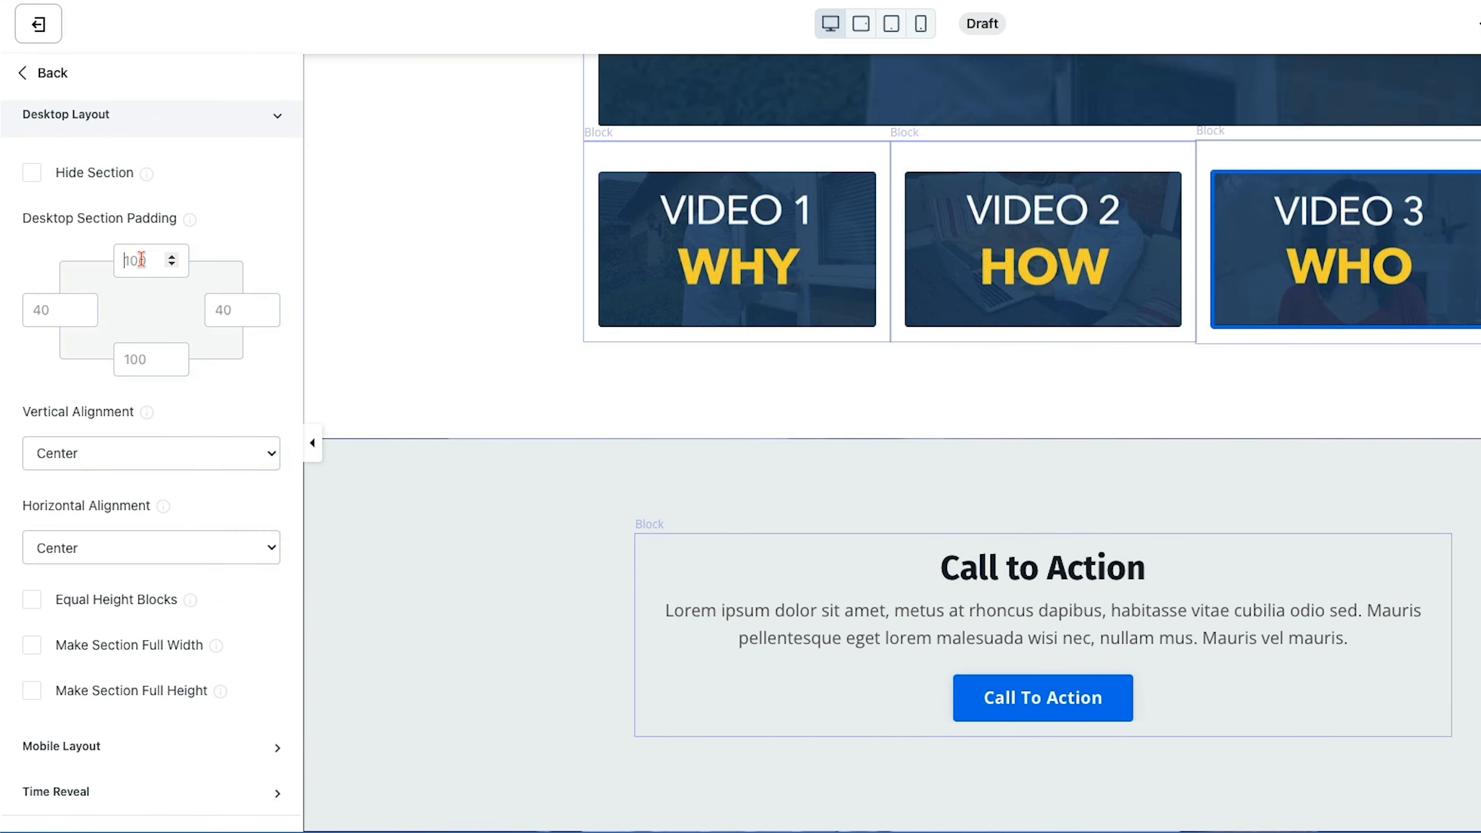
double_click(132, 359)
type("0")
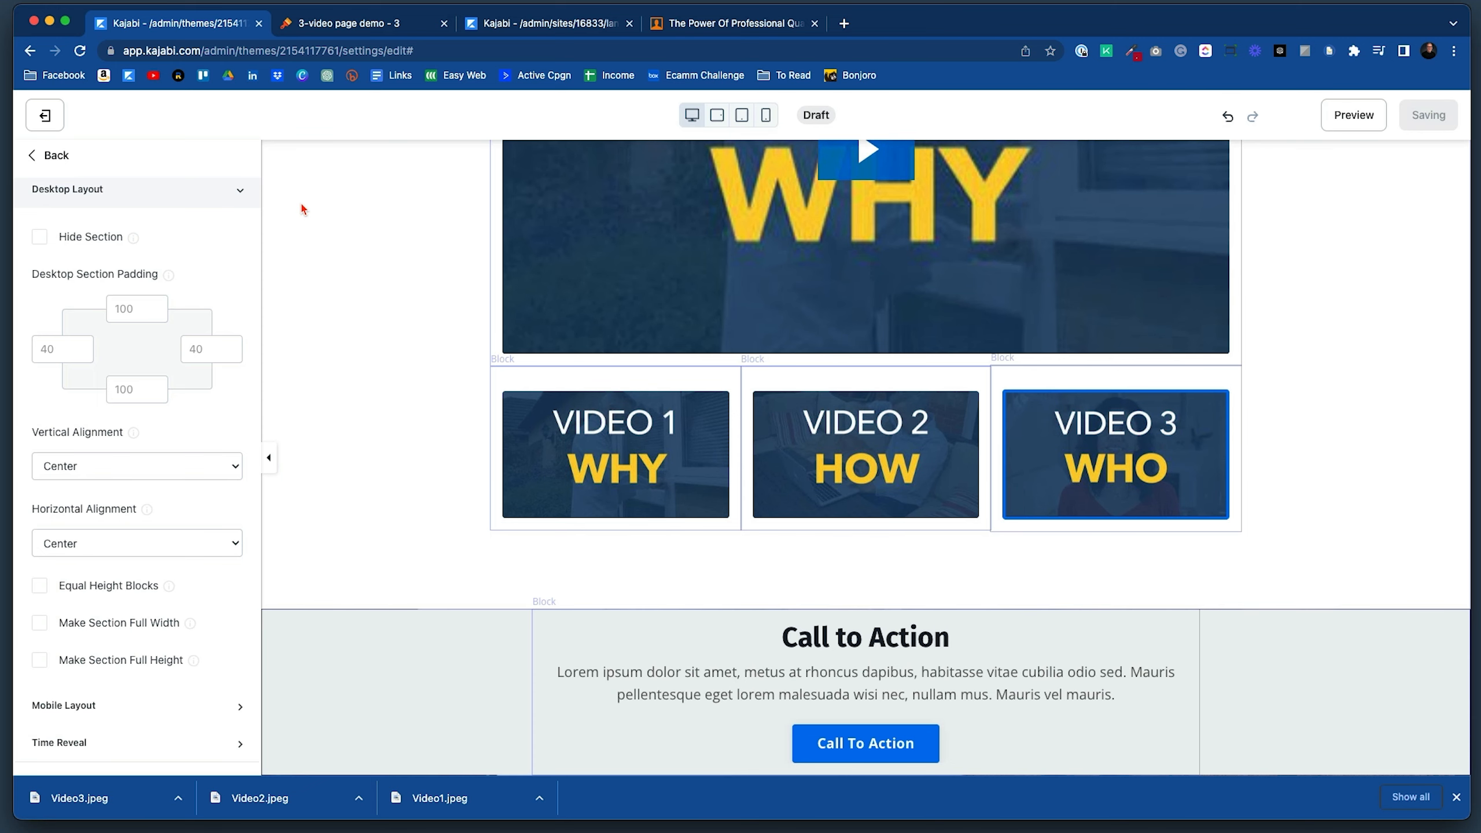
Exit the page editor and duplicate the landing page "3-video page demo - 3".
left_click(34, 155)
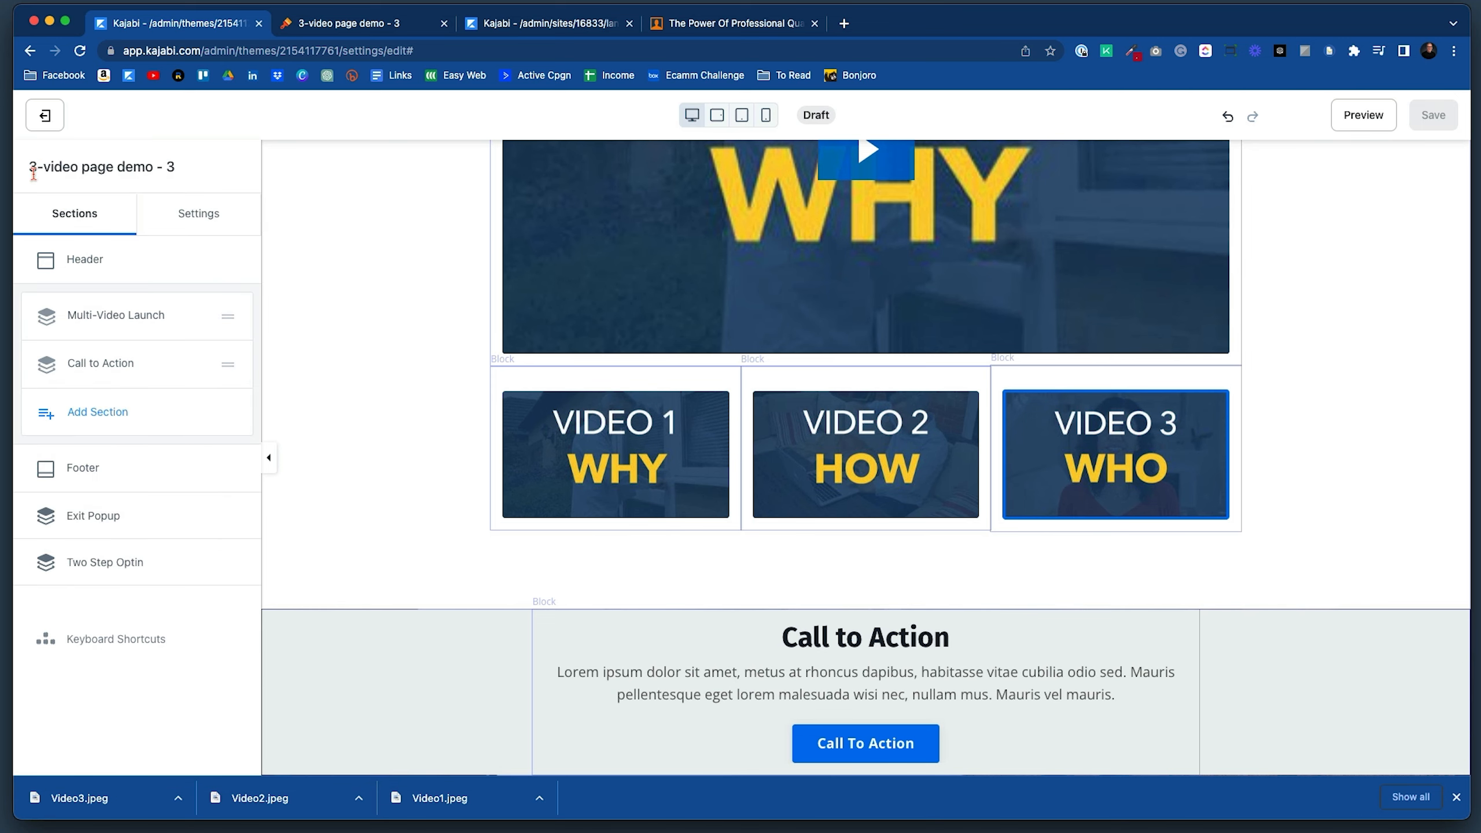
left_click(47, 121)
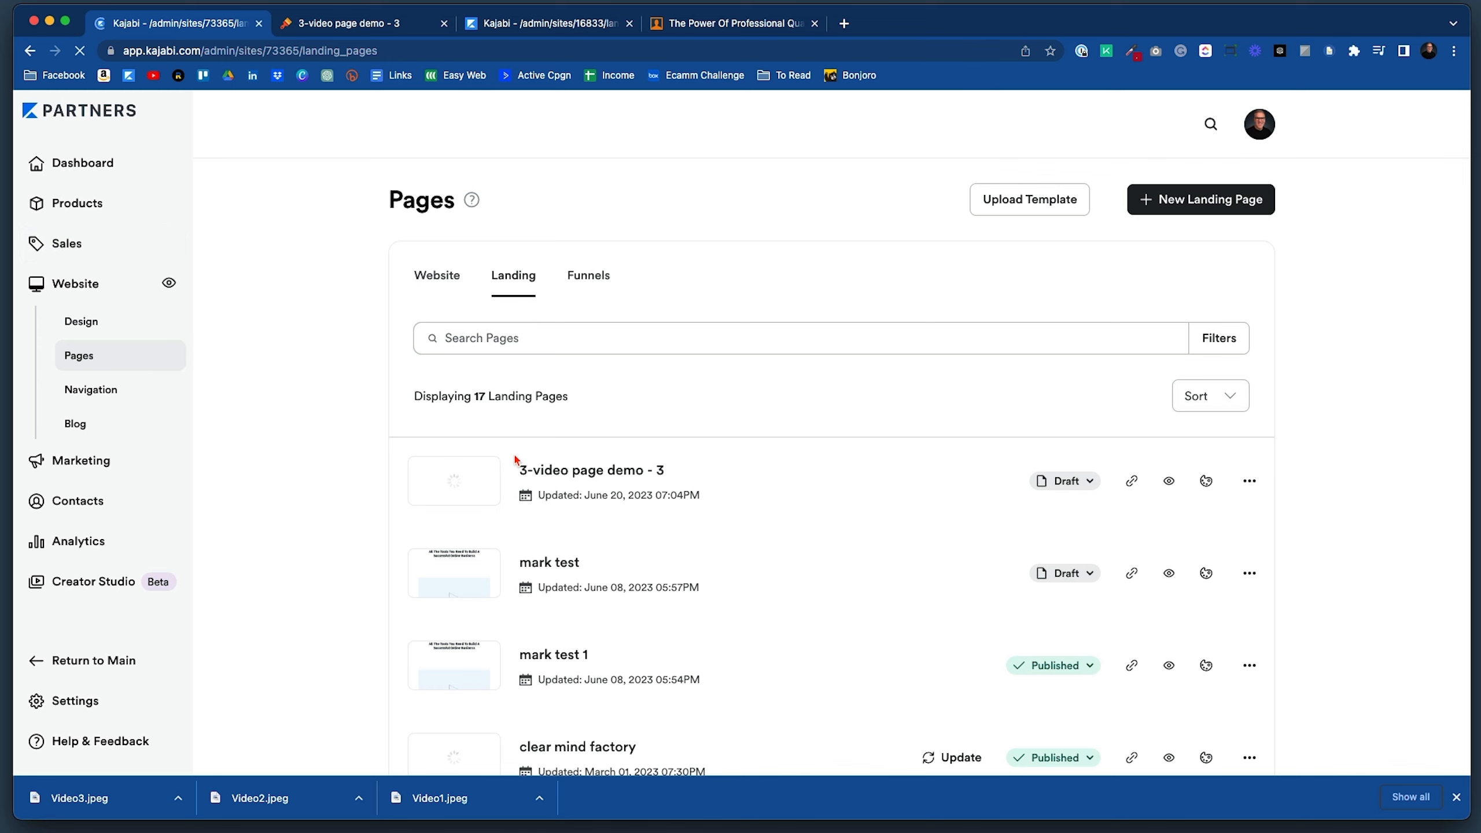
left_click(1254, 481)
left_click(1151, 578)
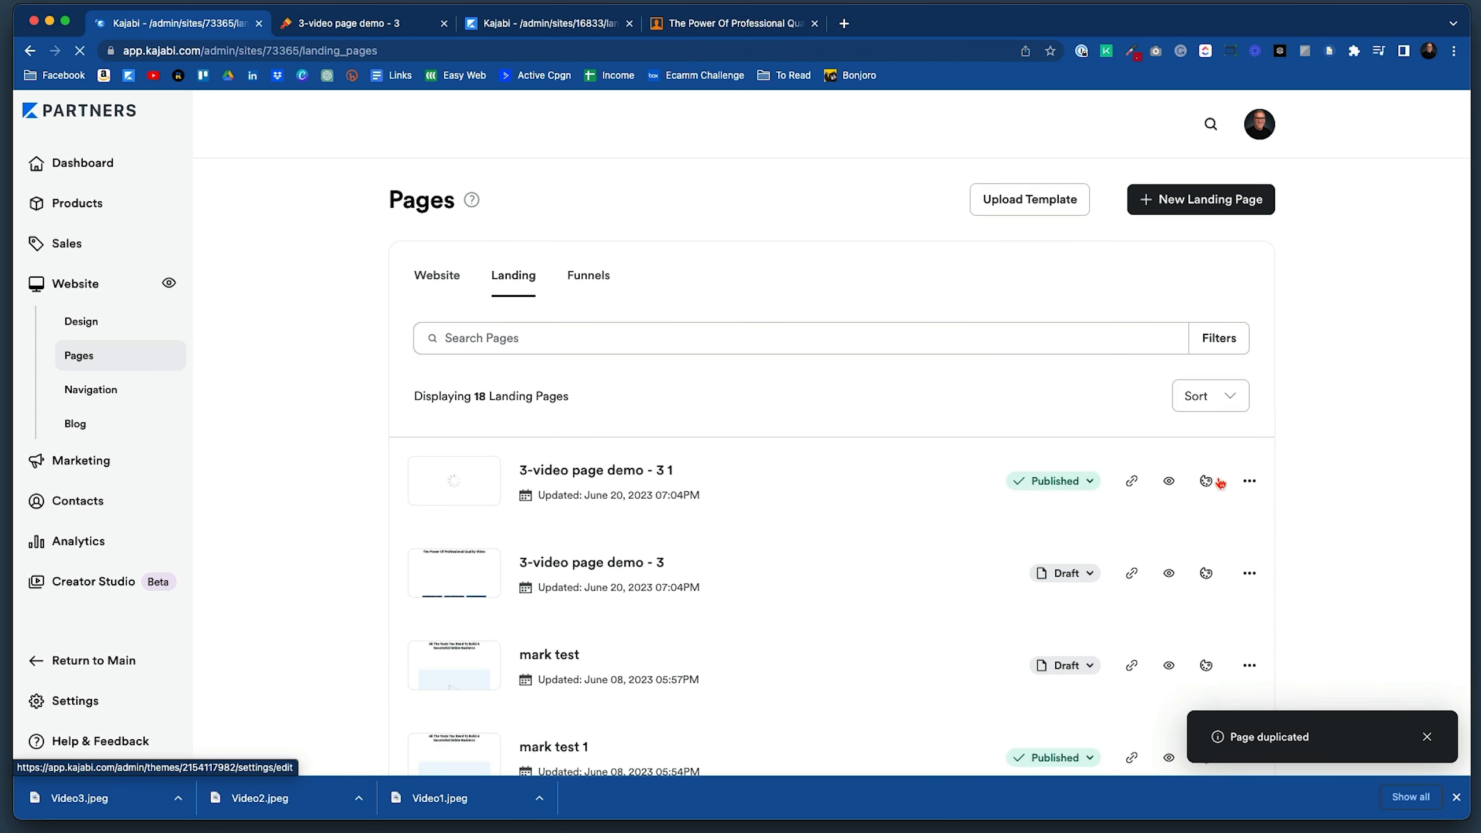
Open the duplicated page's details, set its title to "3-video page demo - 2" and its URL ending to "3-video-page-demo-2".
left_click(1249, 482)
left_click(1142, 515)
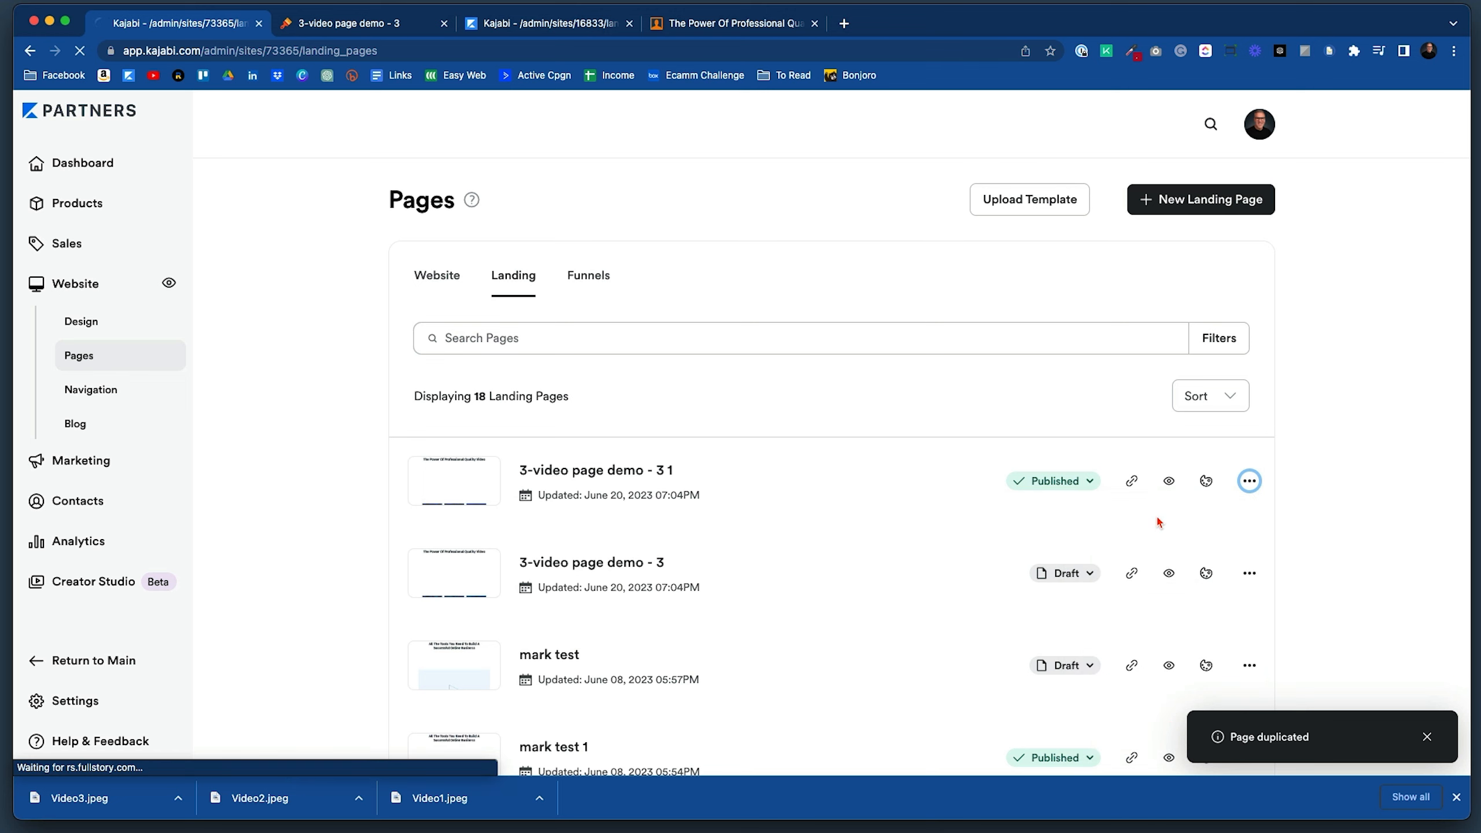
left_click_drag(844, 305, 874, 301)
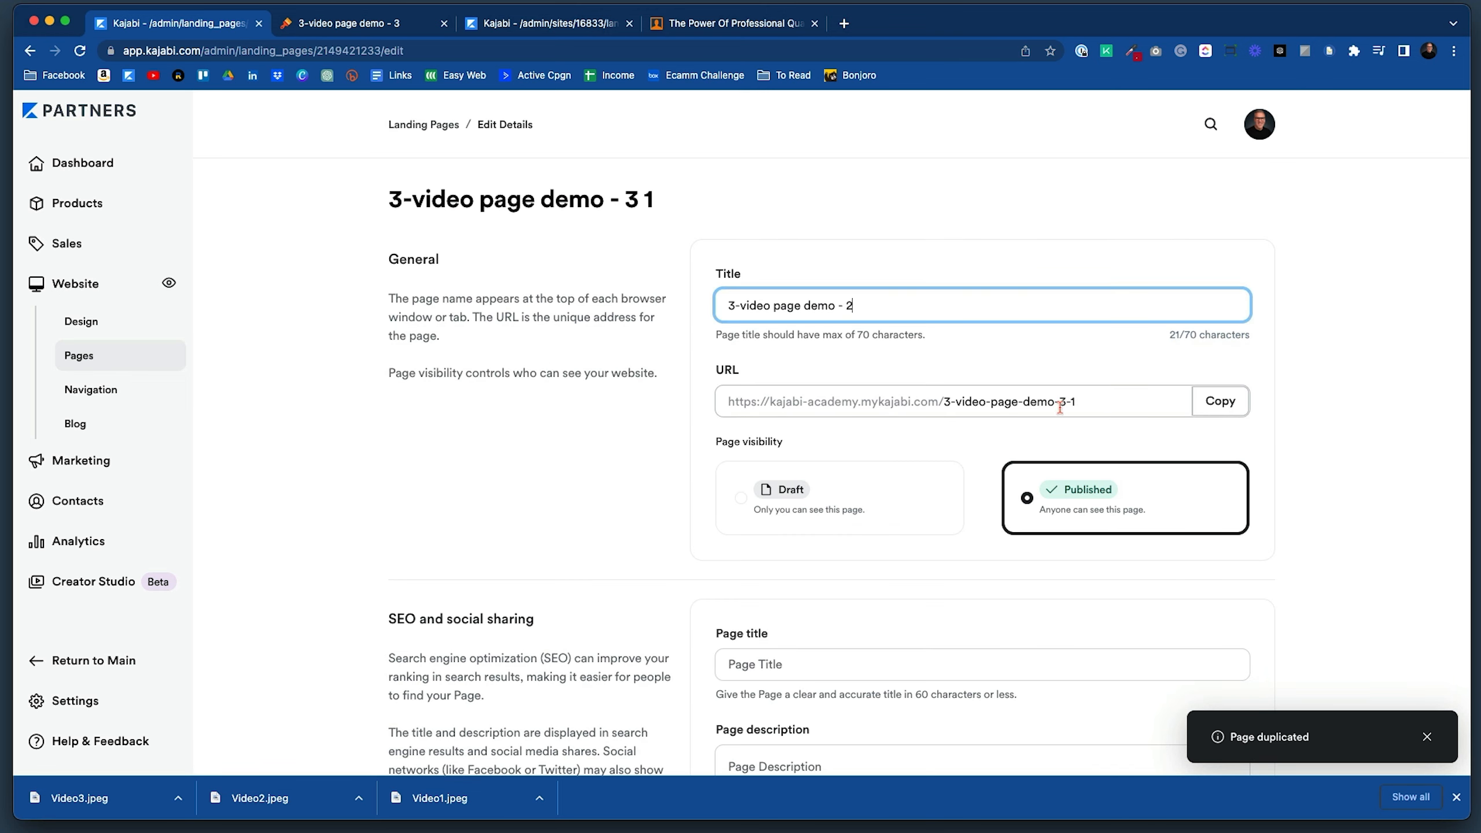
left_click_drag(1060, 403, 1080, 404)
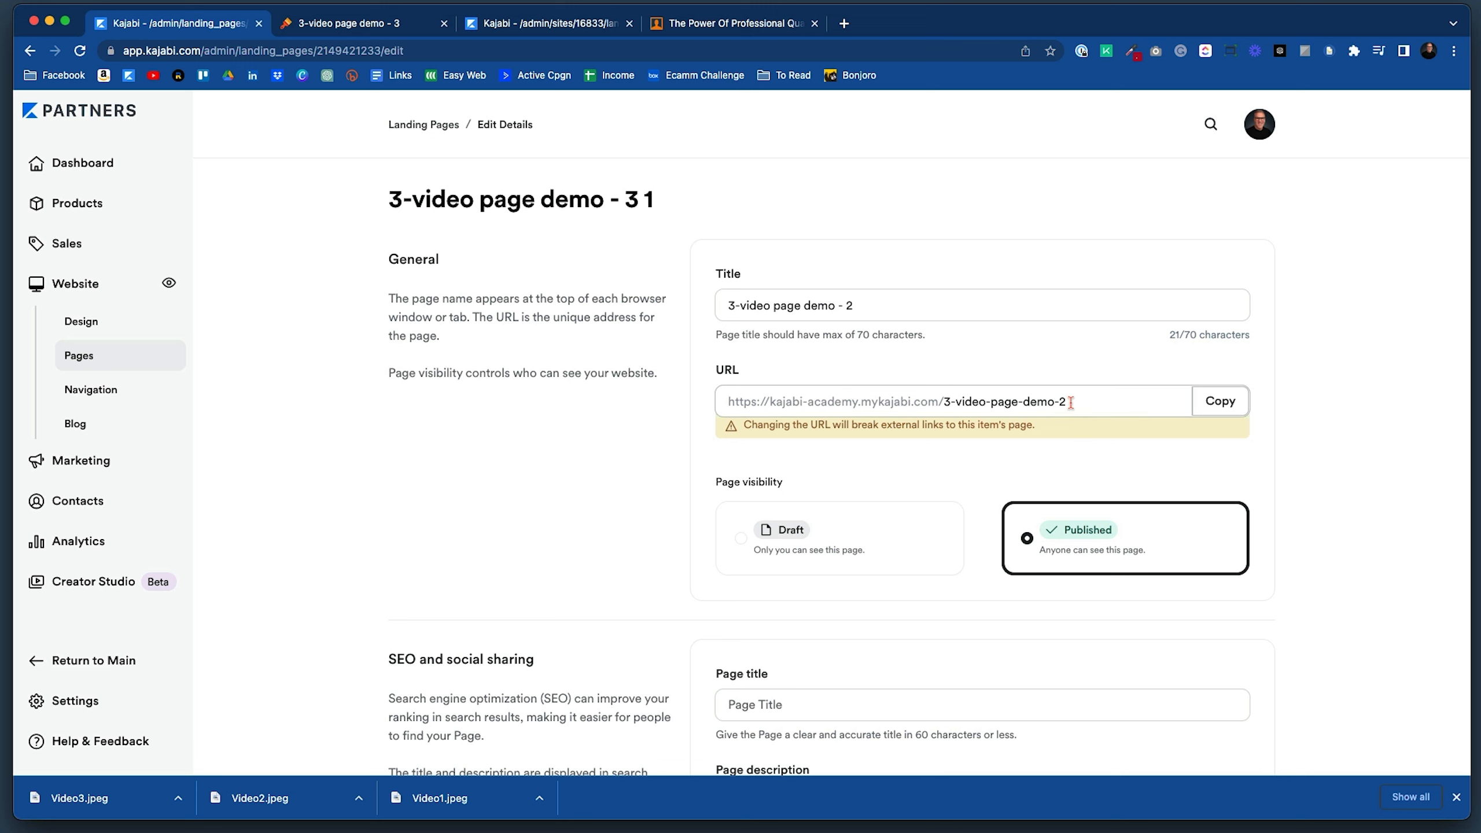
Hide the duplicated page from search results, save its details and return to the landing pages list.
scroll(1288, 461, "down", 7)
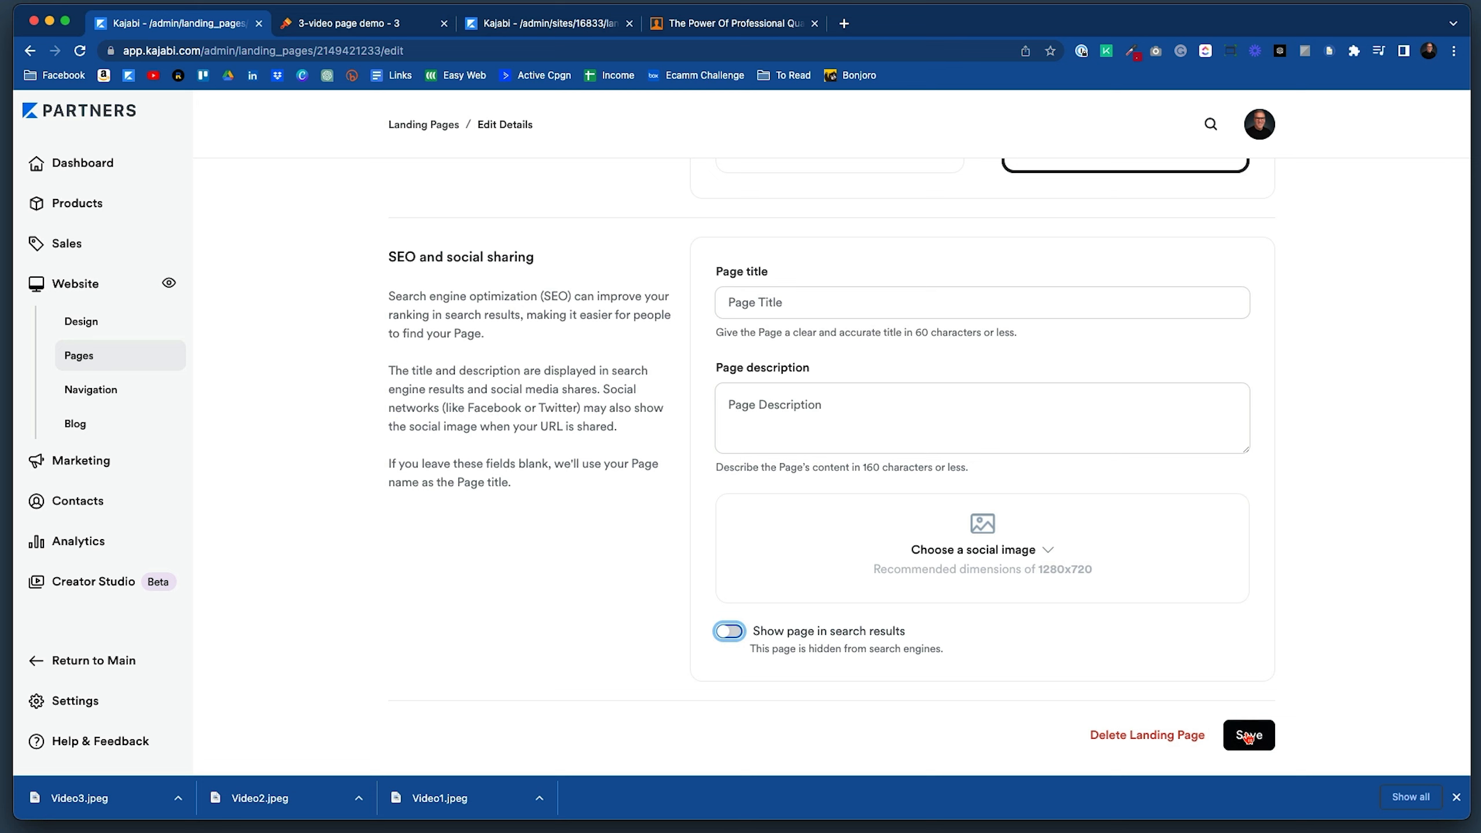
left_click(1247, 738)
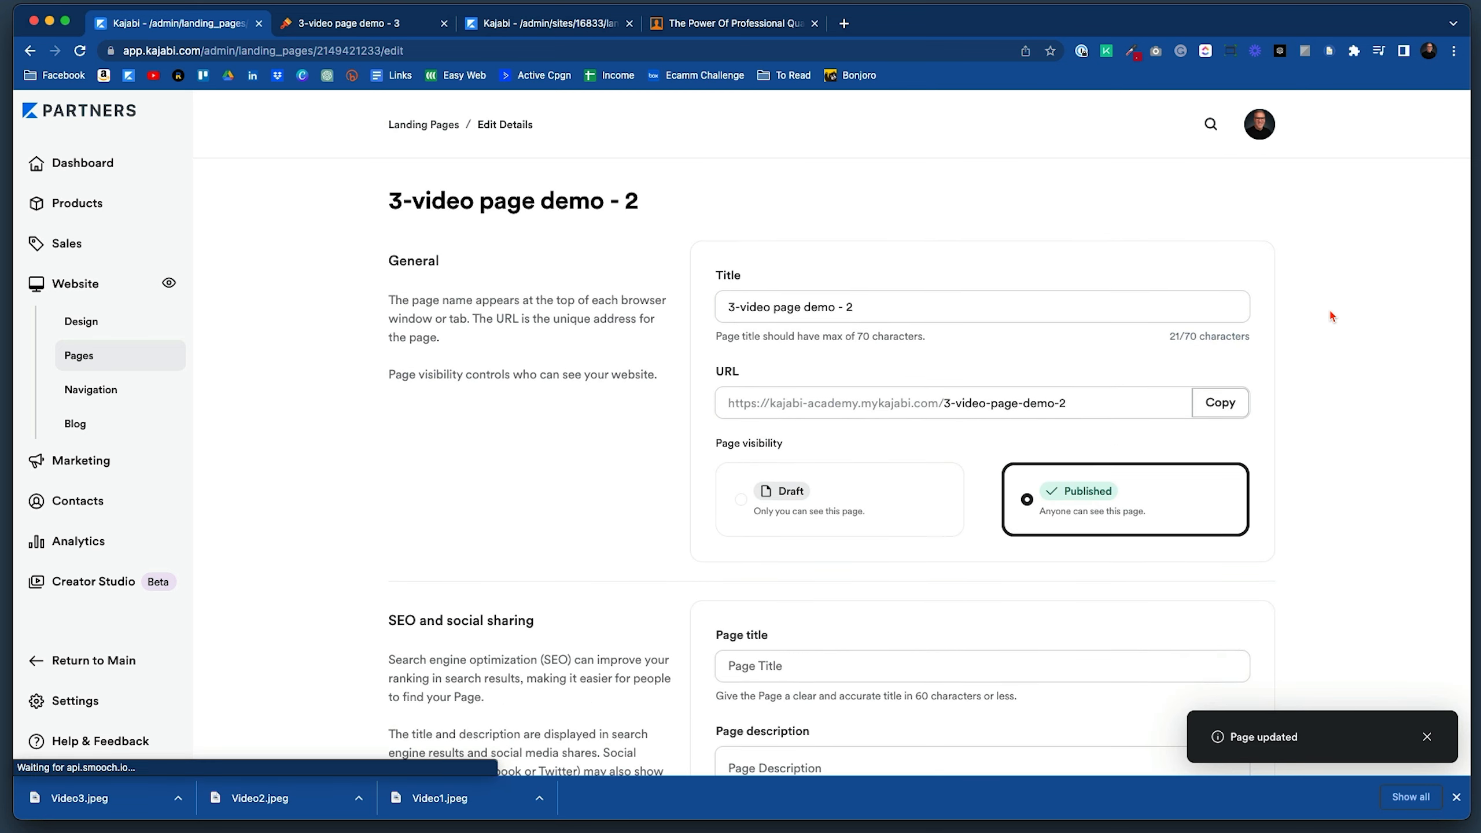
left_click(420, 126)
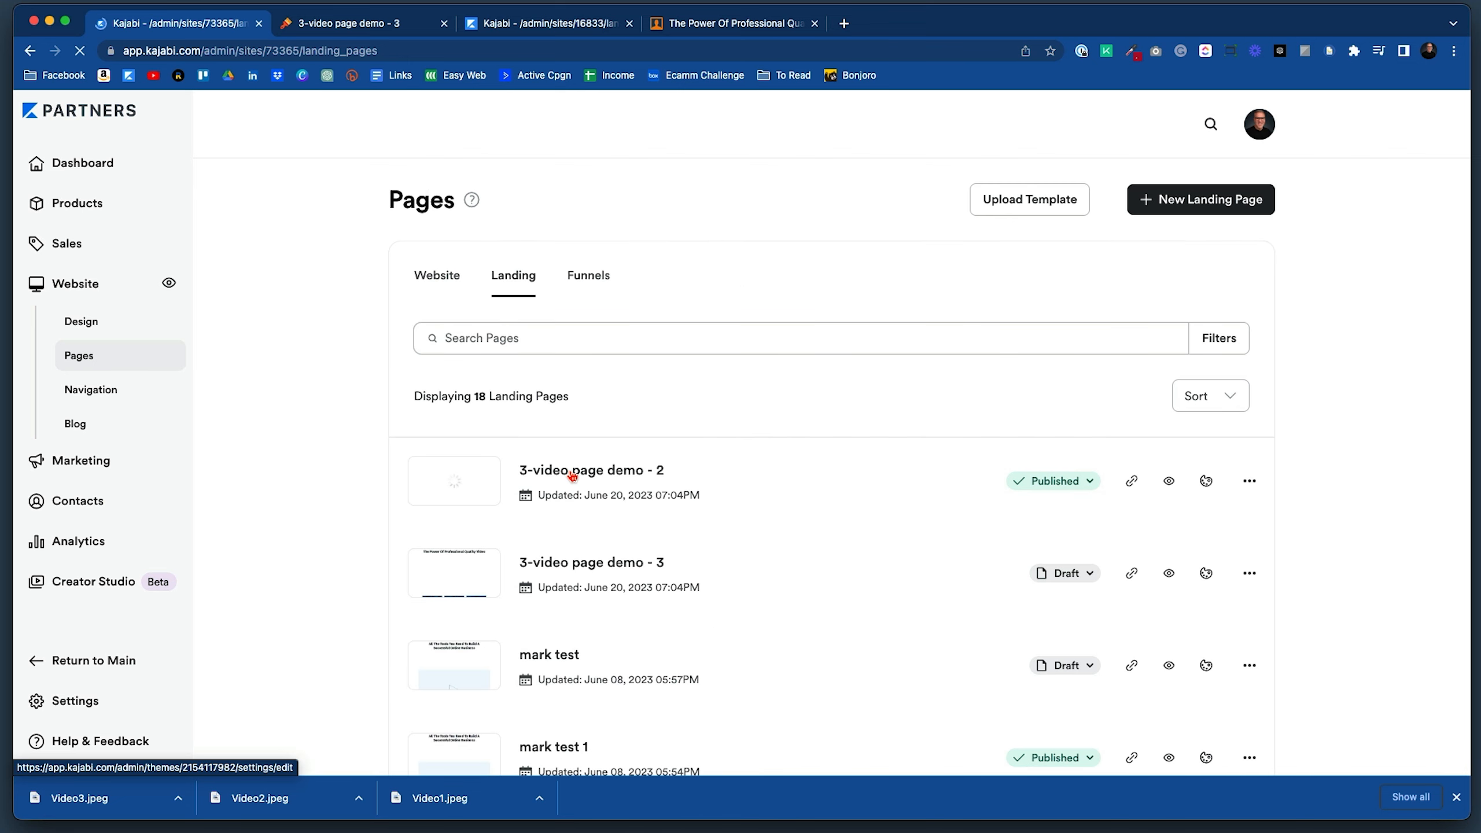
Open the landing page "3-video page demo - 2" for editing and set the main video's image to the recent "VIDEO 2 HOW" image.
left_click(572, 473)
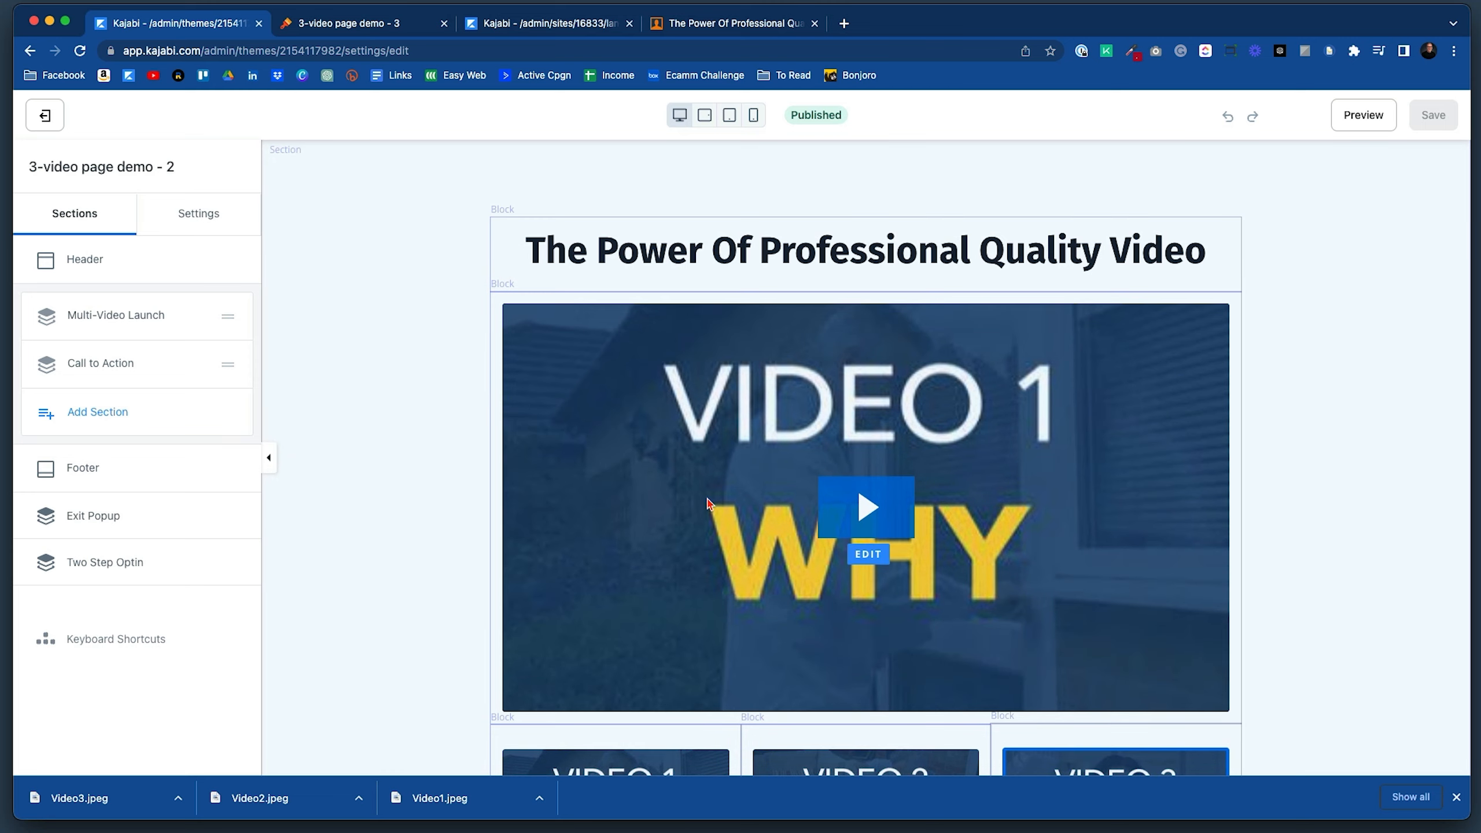
left_click(708, 503)
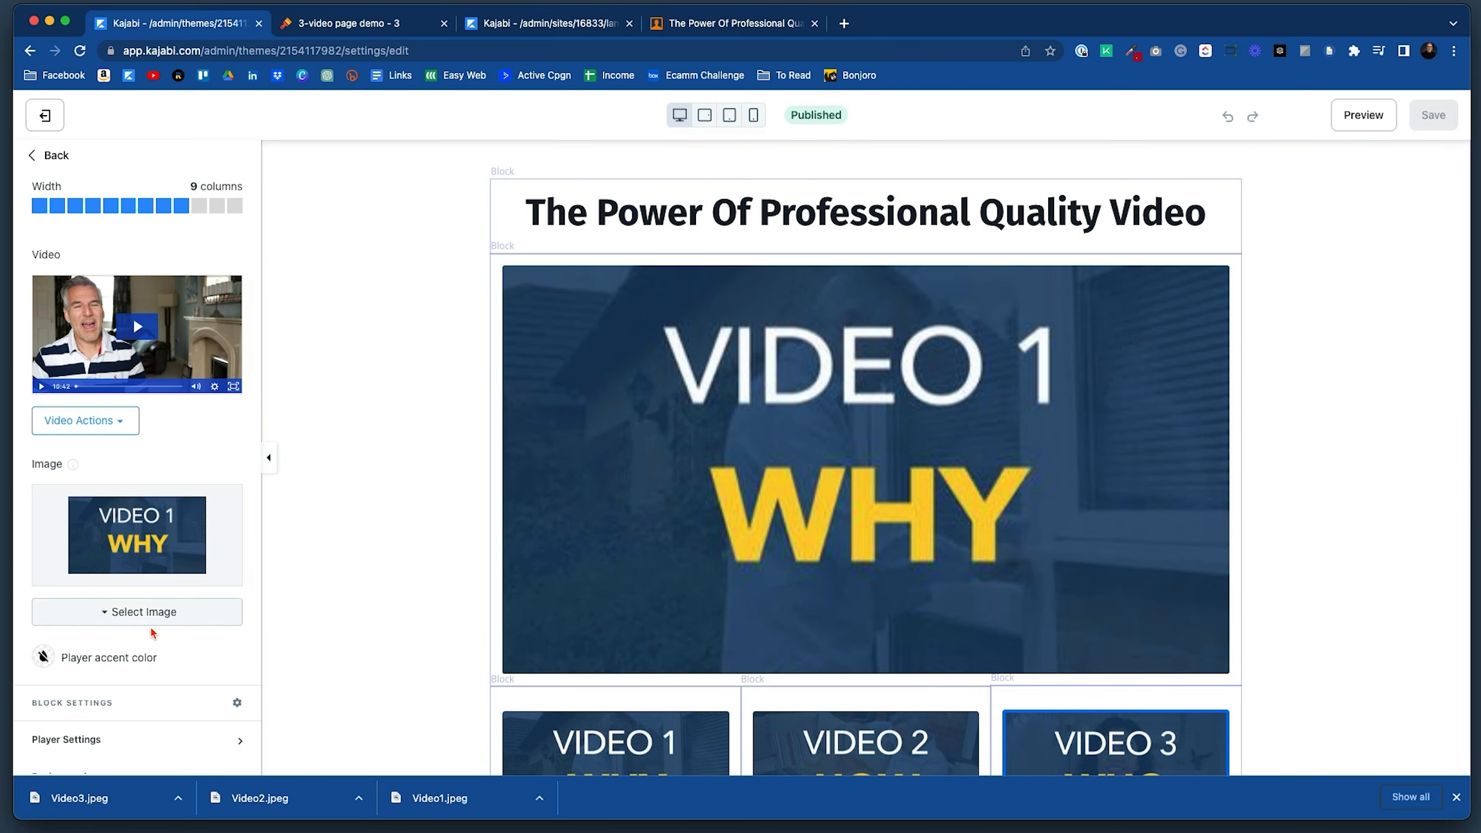
left_click(148, 613)
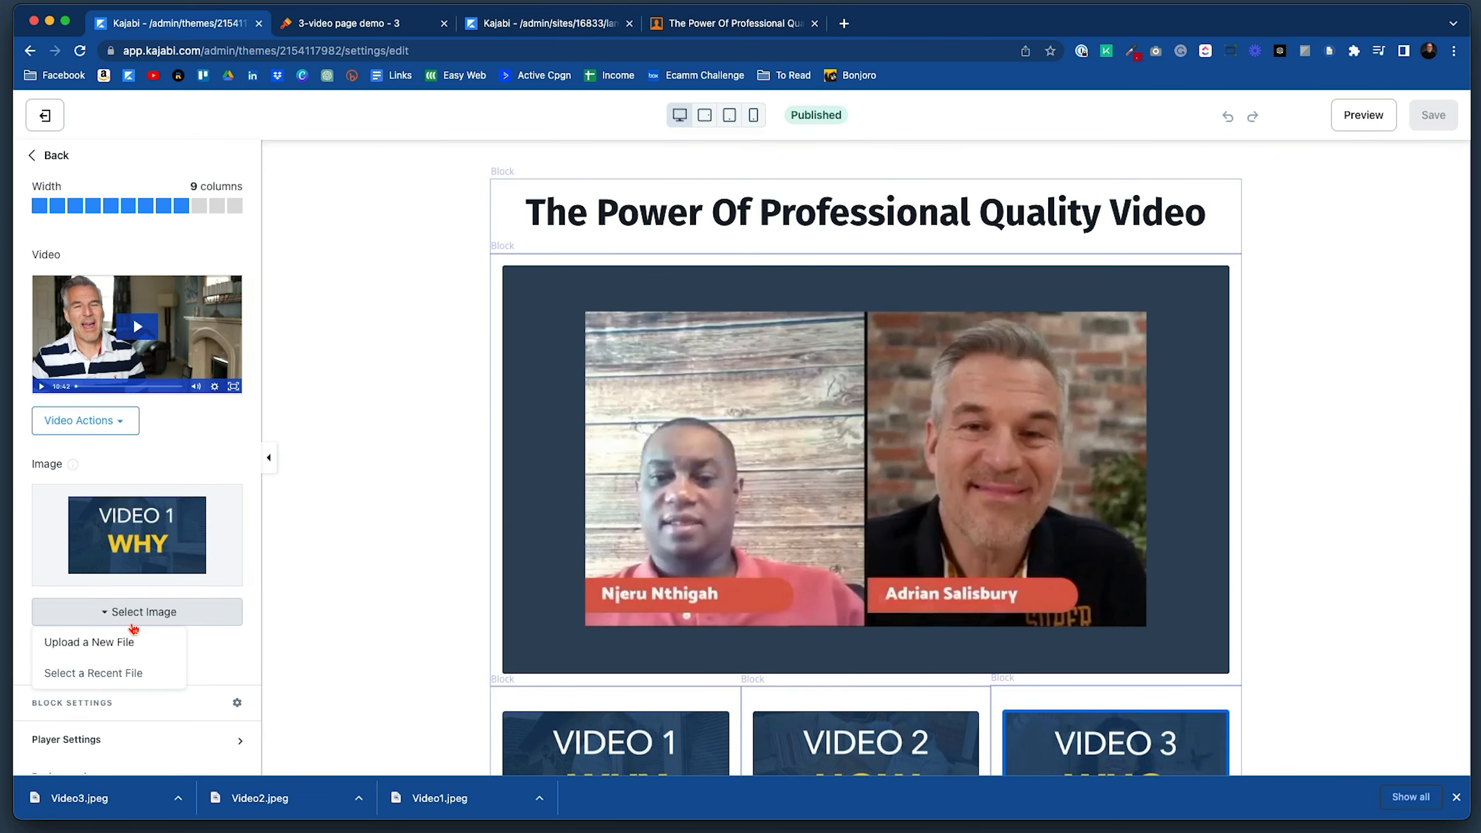
left_click(102, 673)
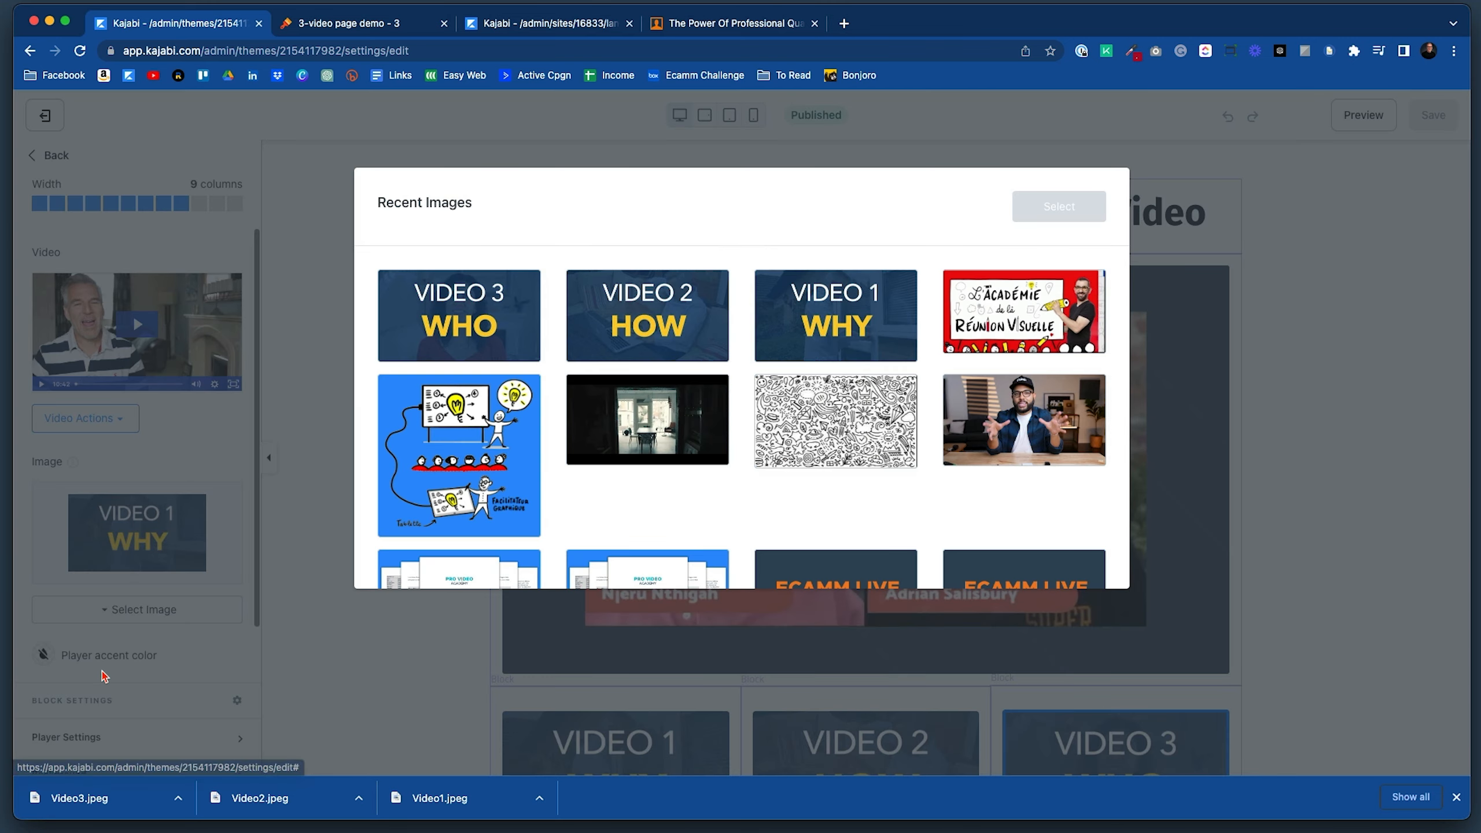
left_click(669, 322)
left_click(1073, 207)
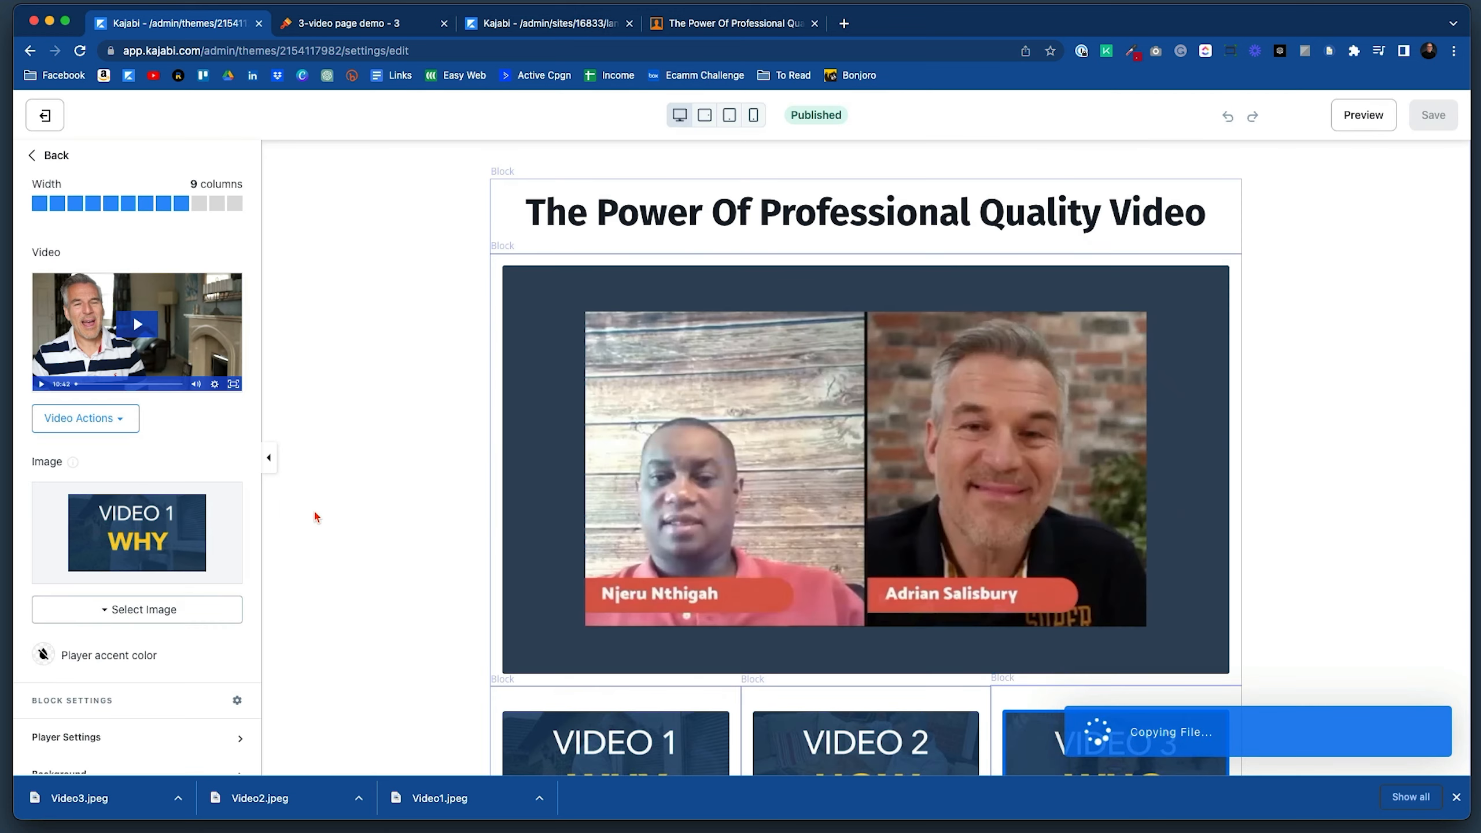
Replace the main video by uploading the MP4 file whose name ends in "PPQ V2", and save the page.
left_click(68, 418)
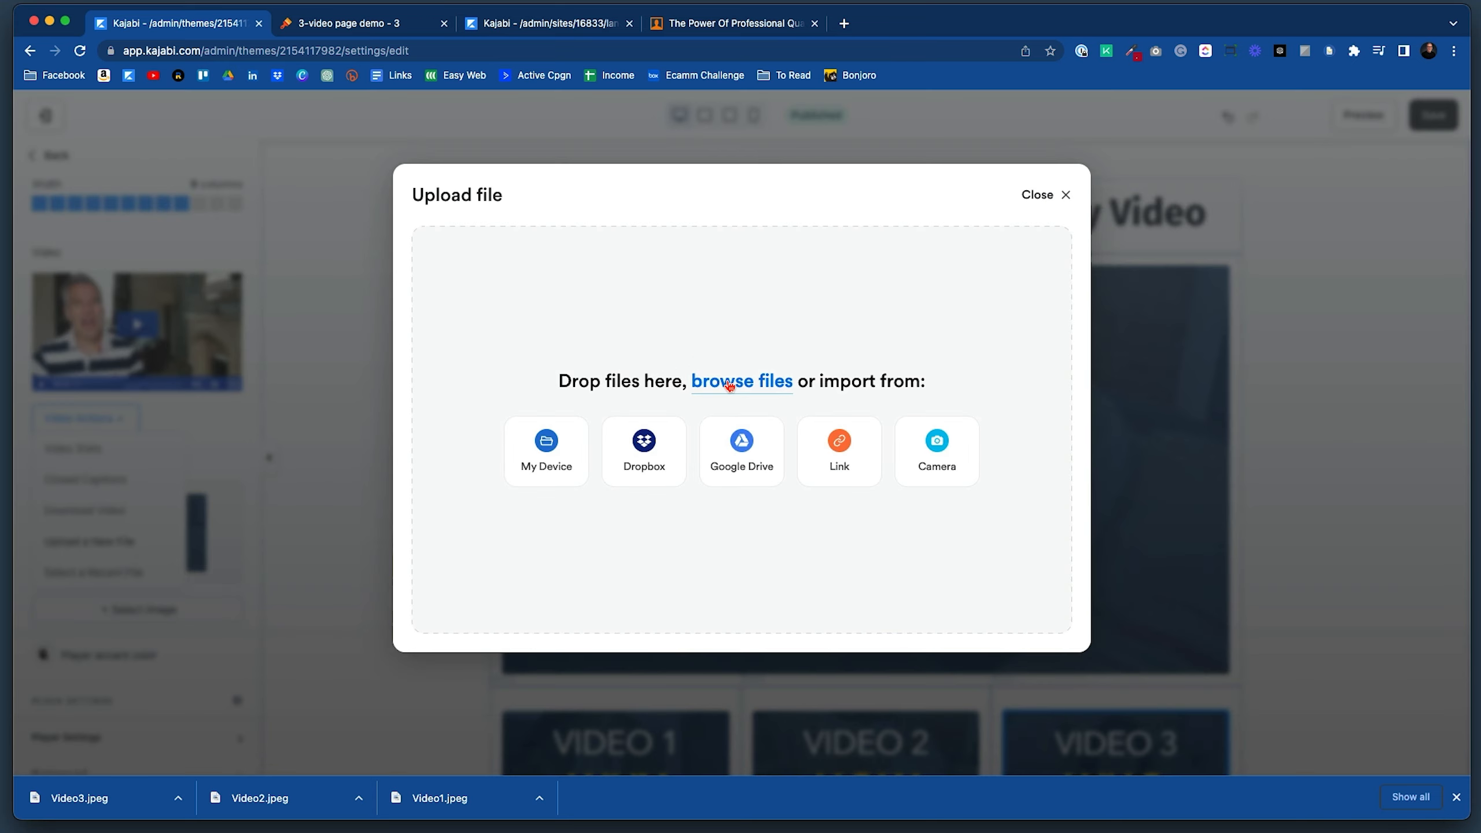
left_click(729, 386)
left_click(1007, 626)
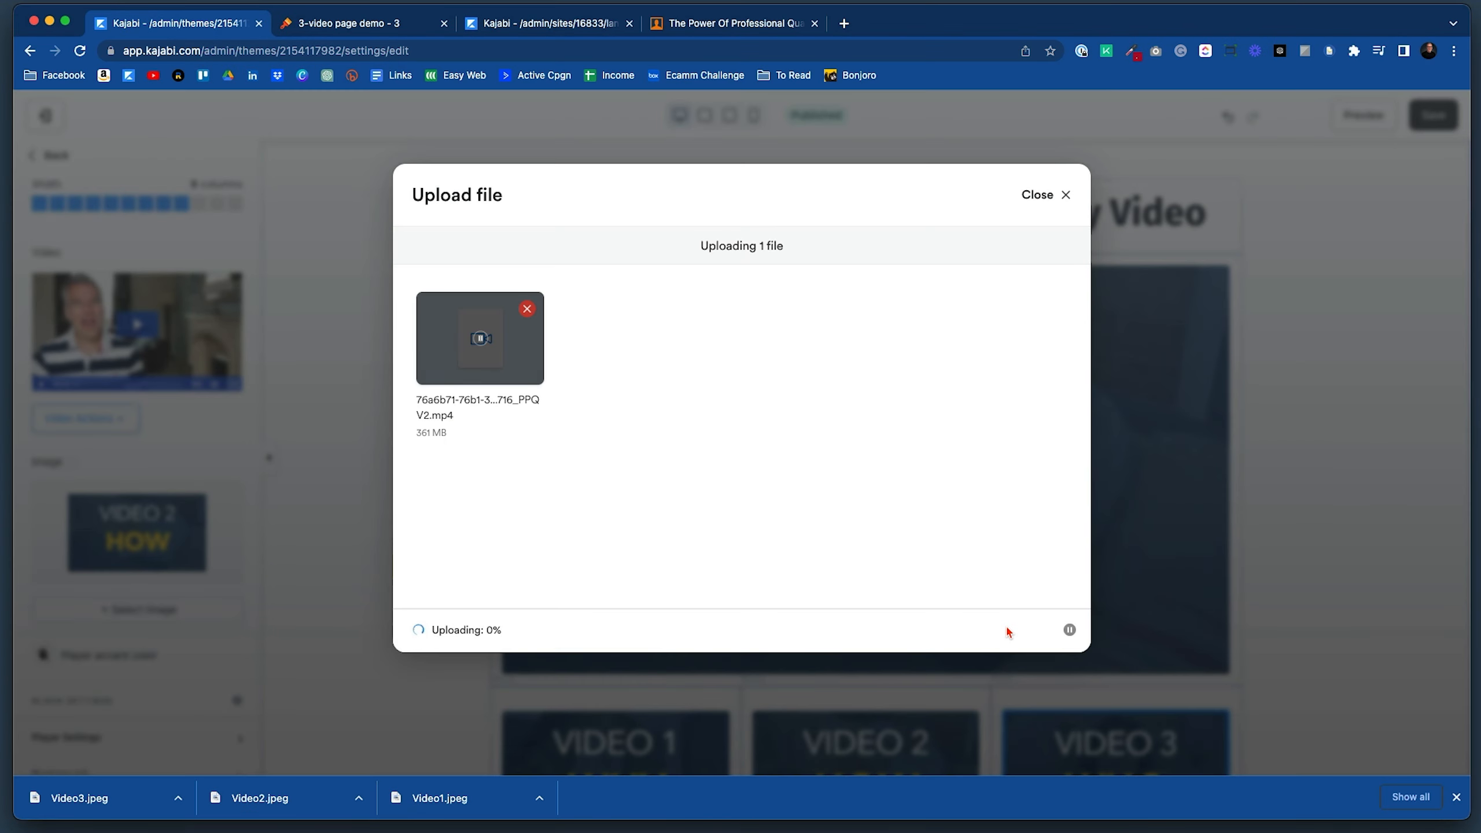
left_click(1429, 116)
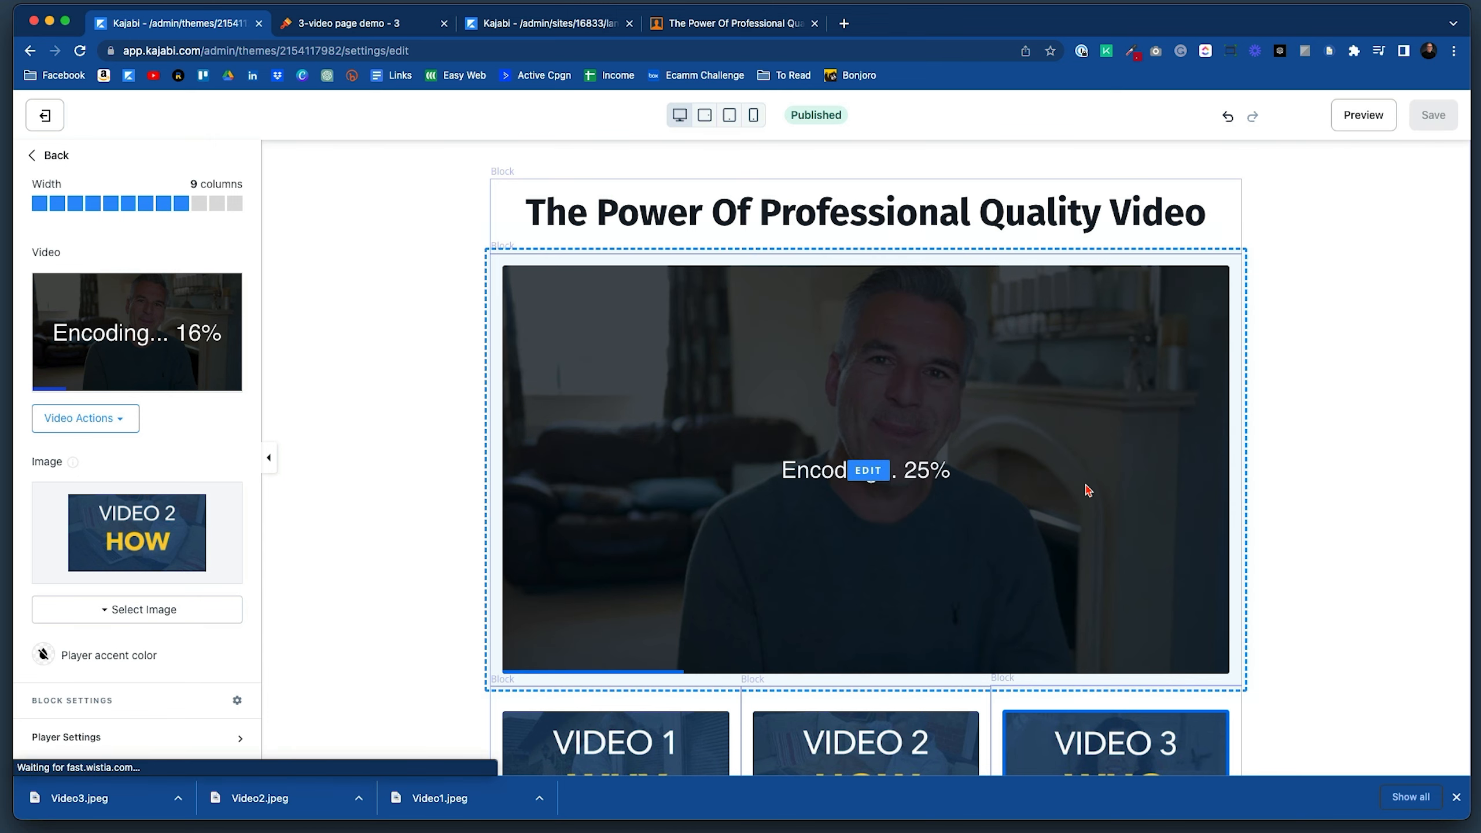
Set the Video 3 thumbnail's state to Clickable and save the page.
scroll(1088, 490, "down", 4)
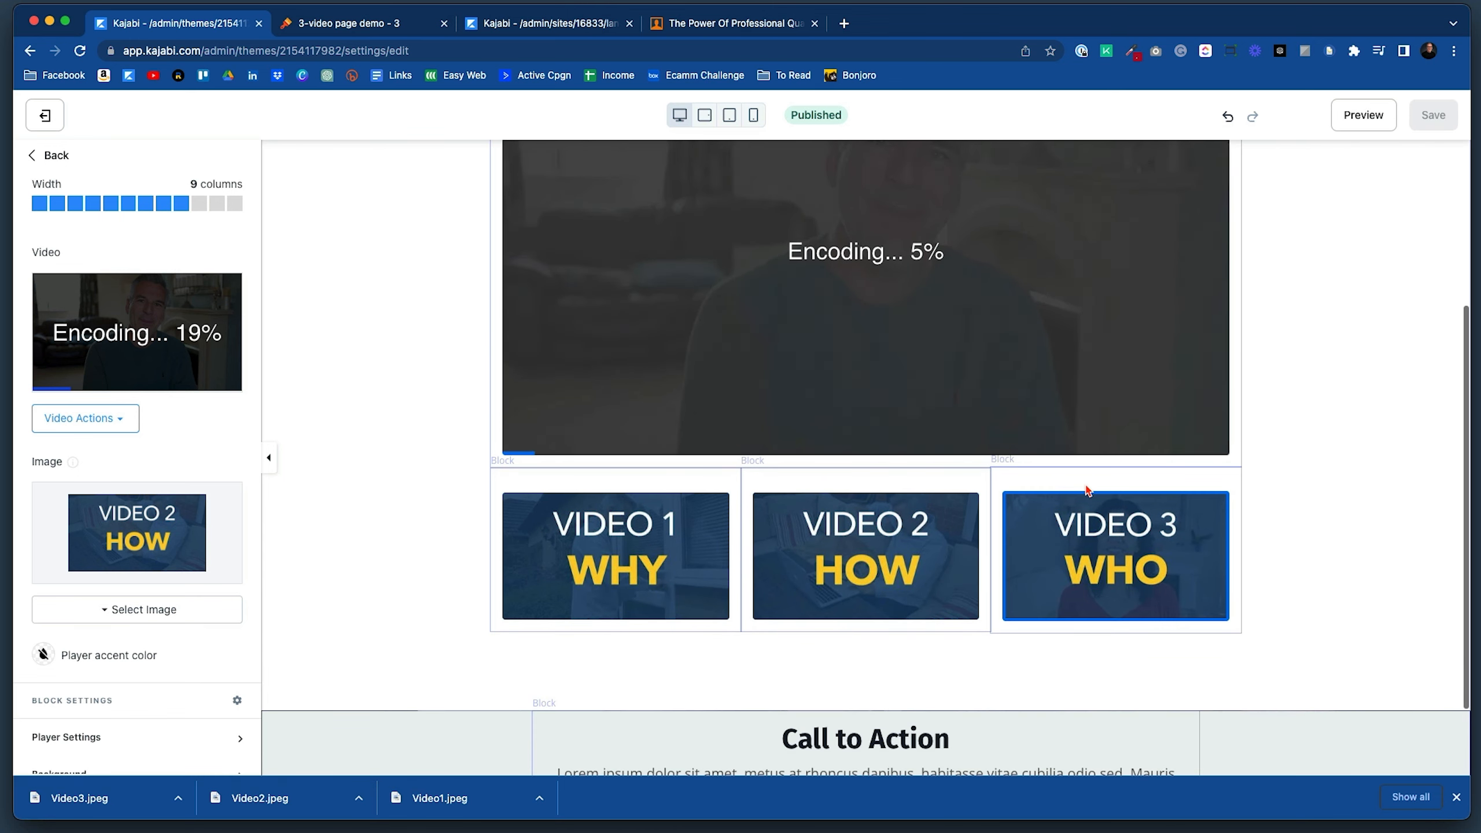
left_click(1079, 561)
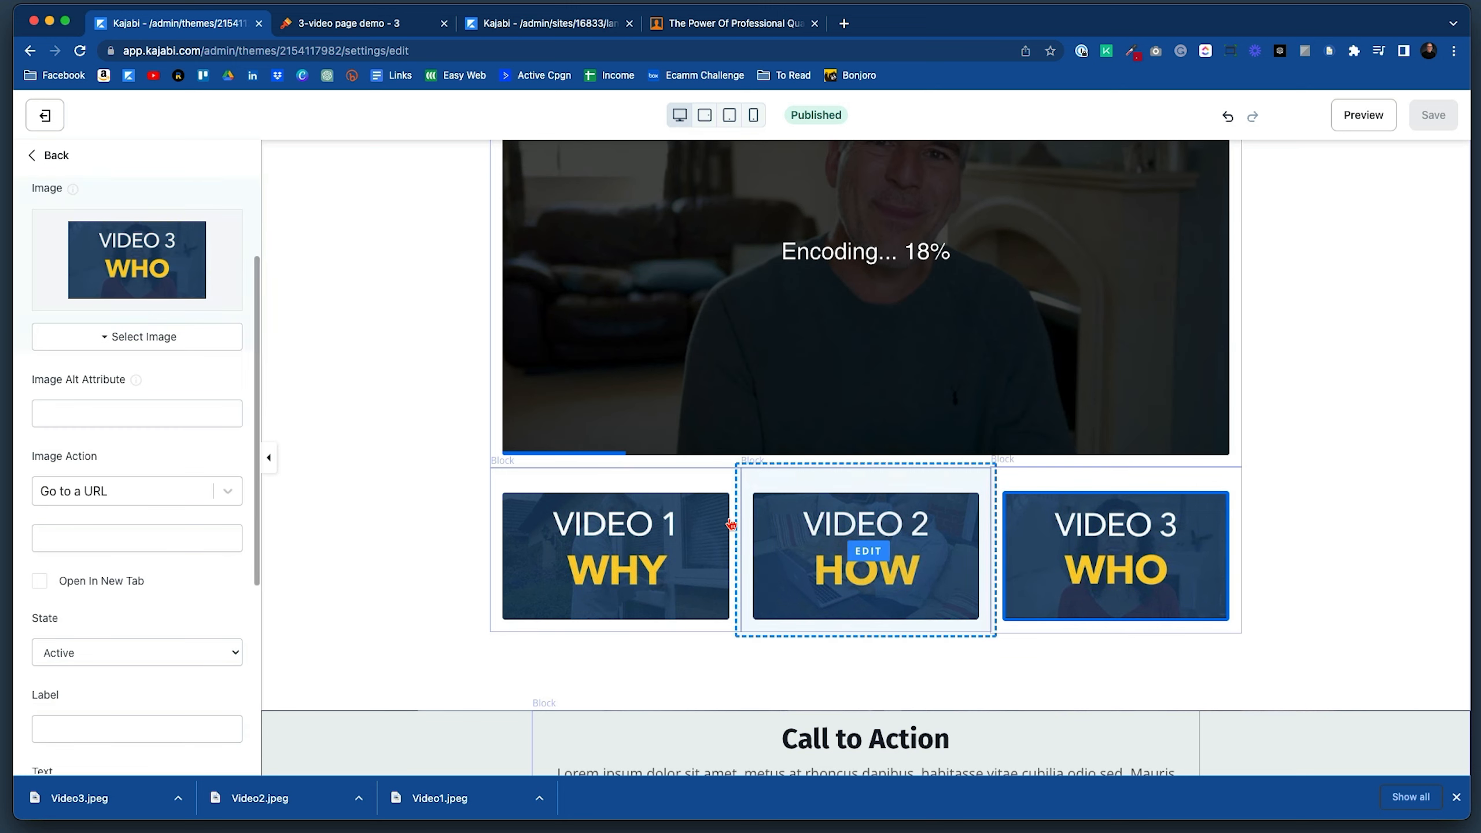
left_click(160, 658)
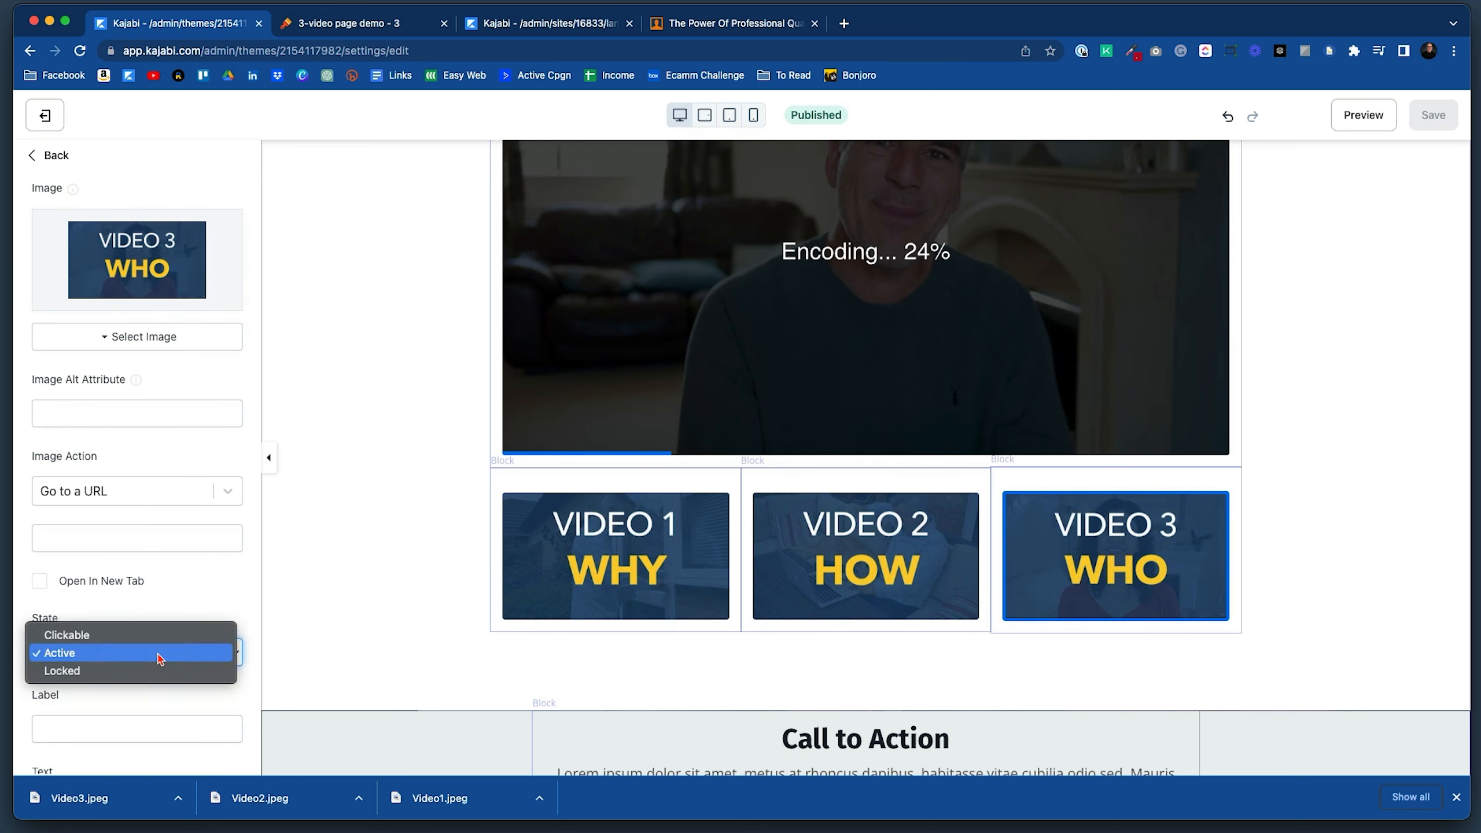
left_click(149, 633)
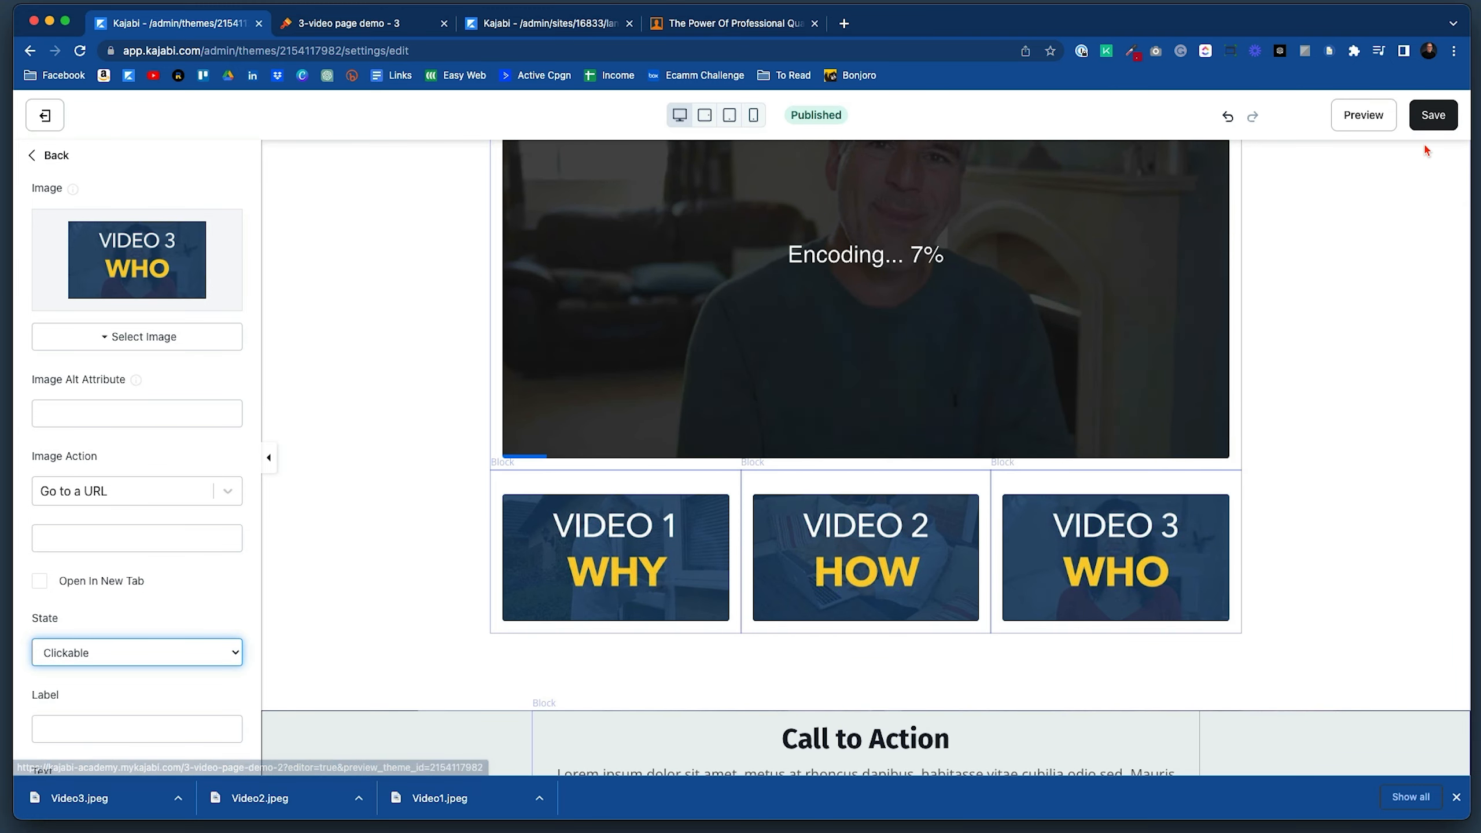
left_click(1435, 119)
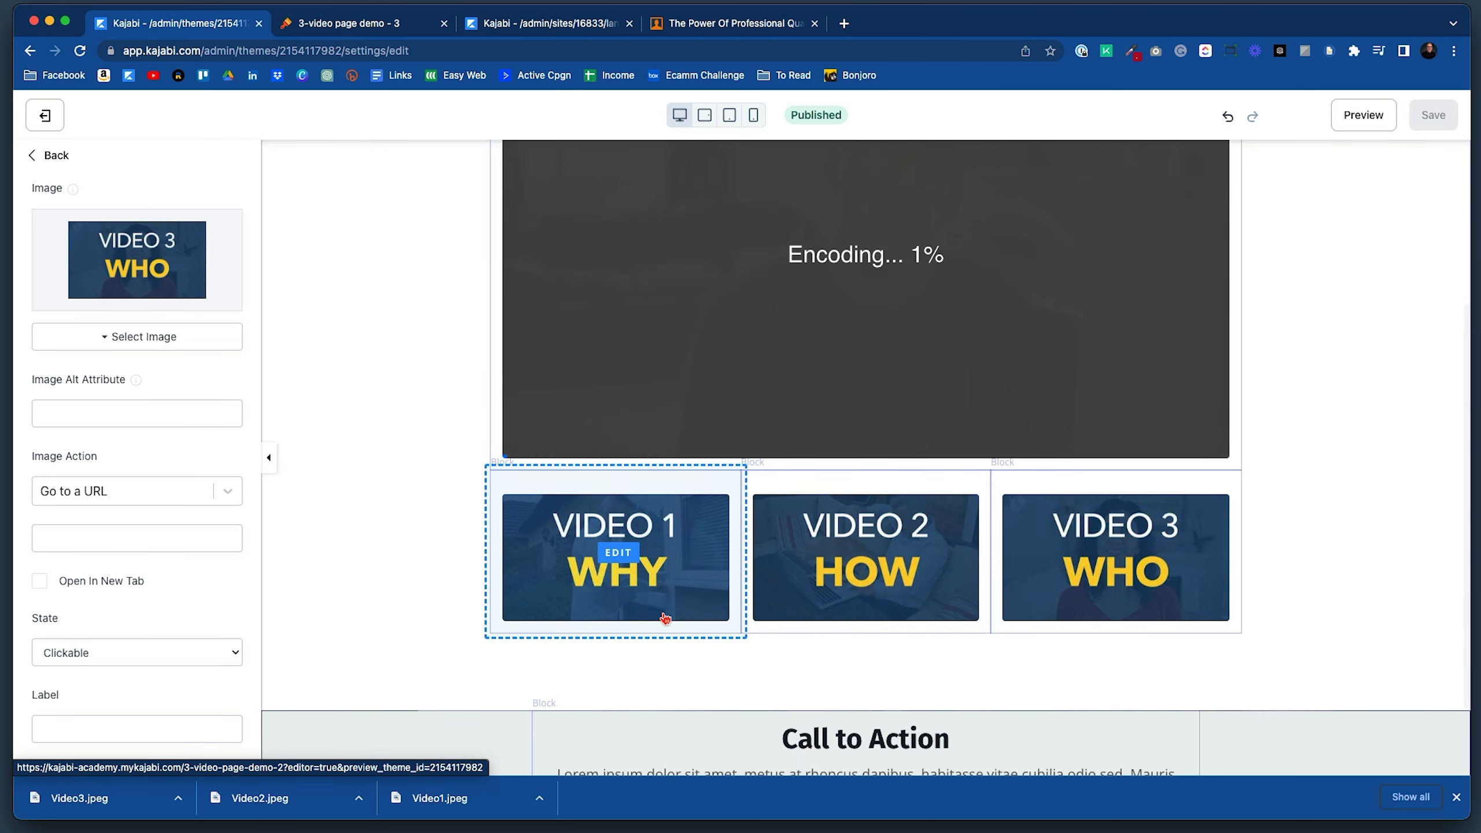
Set the Video 2 thumbnail's state to Active and check the states of the Video 1 and Video 3 thumbnails.
left_click(595, 564)
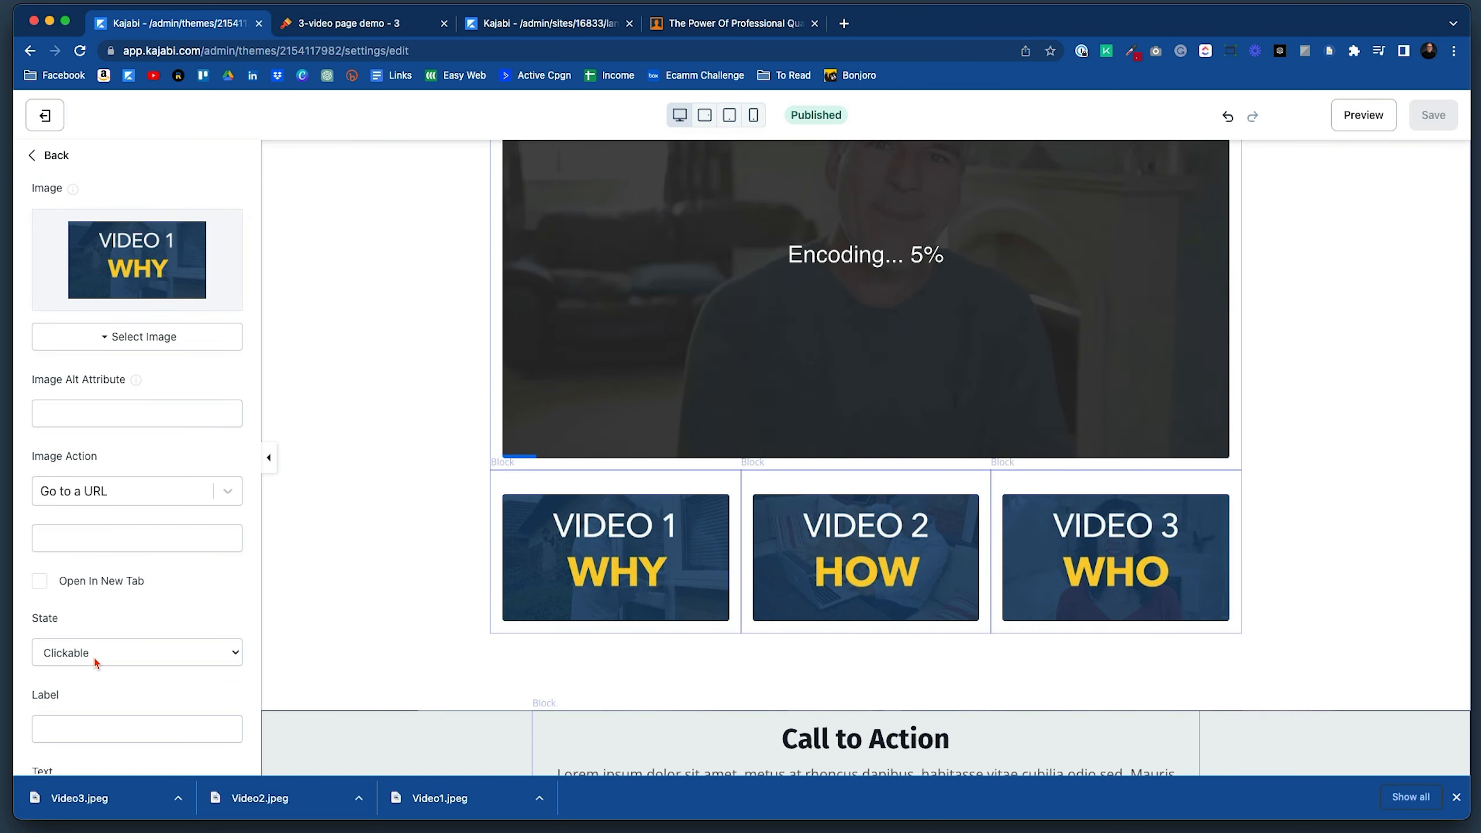
left_click(869, 563)
left_click(137, 652)
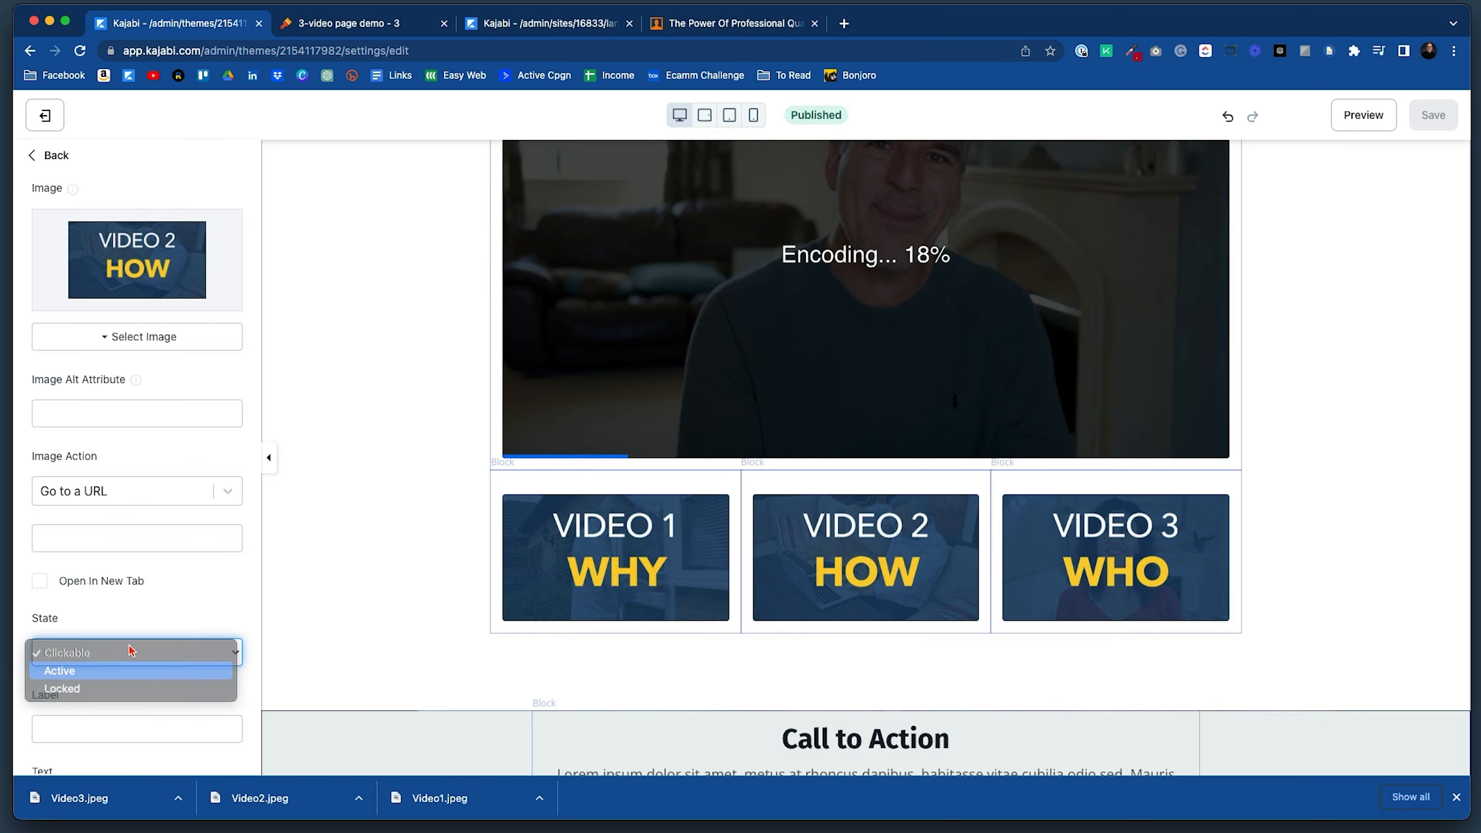
left_click(70, 671)
left_click(1117, 559)
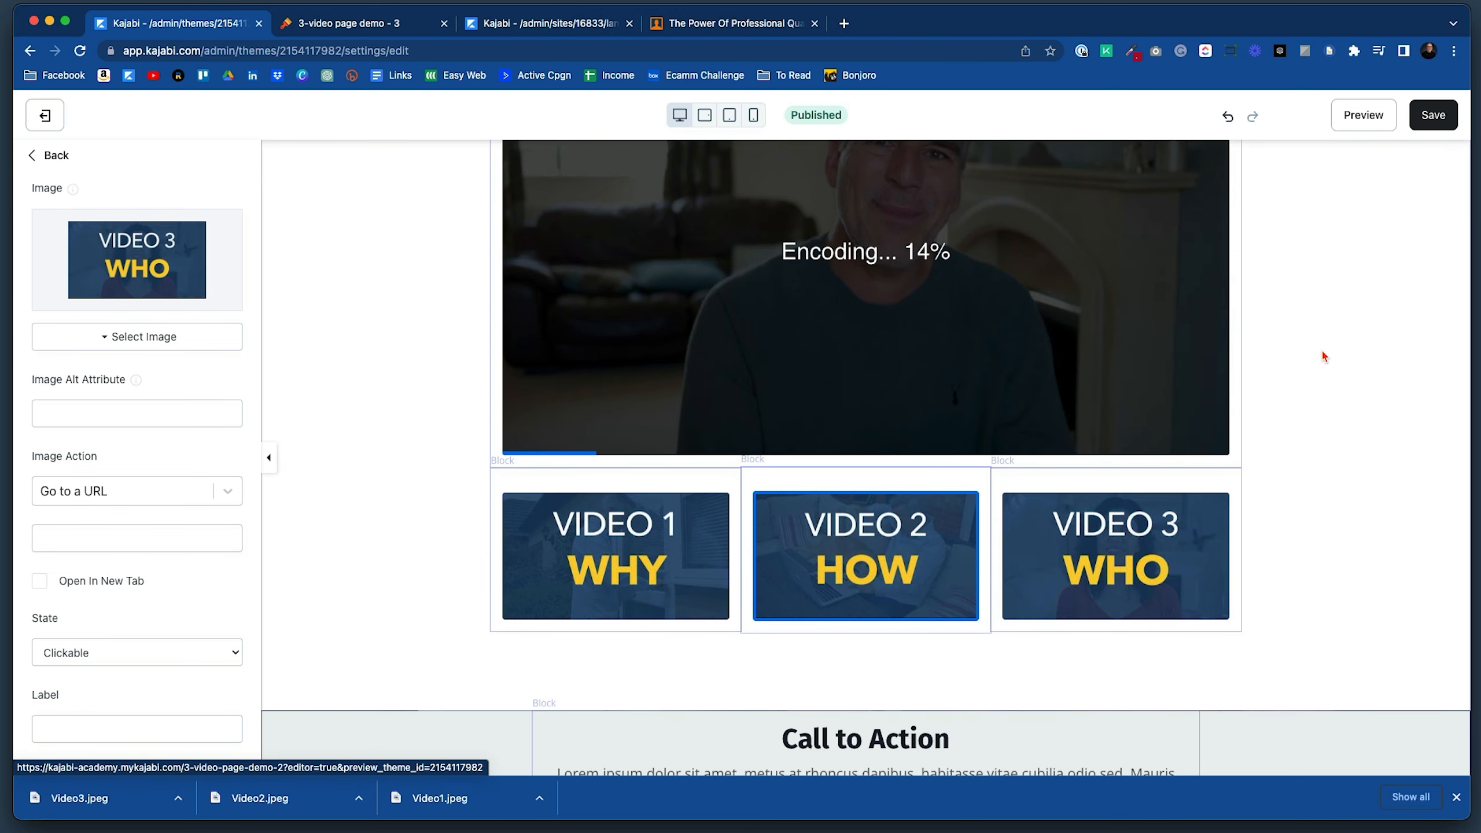
Delete the Call to Action section from the "3-video page demo - 2" page.
scroll(1318, 449, "down", 2)
left_click(1292, 651)
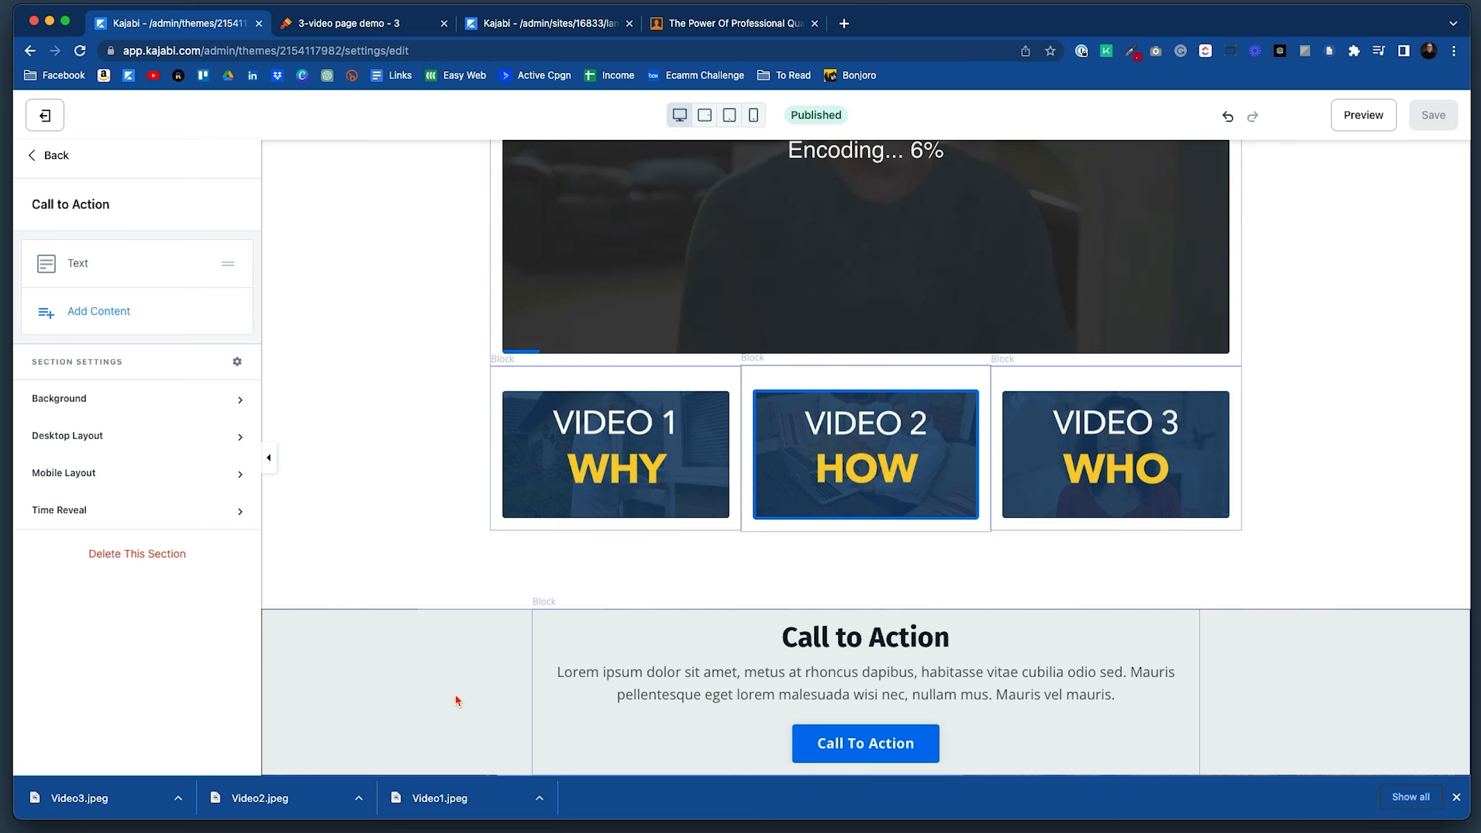
left_click(137, 554)
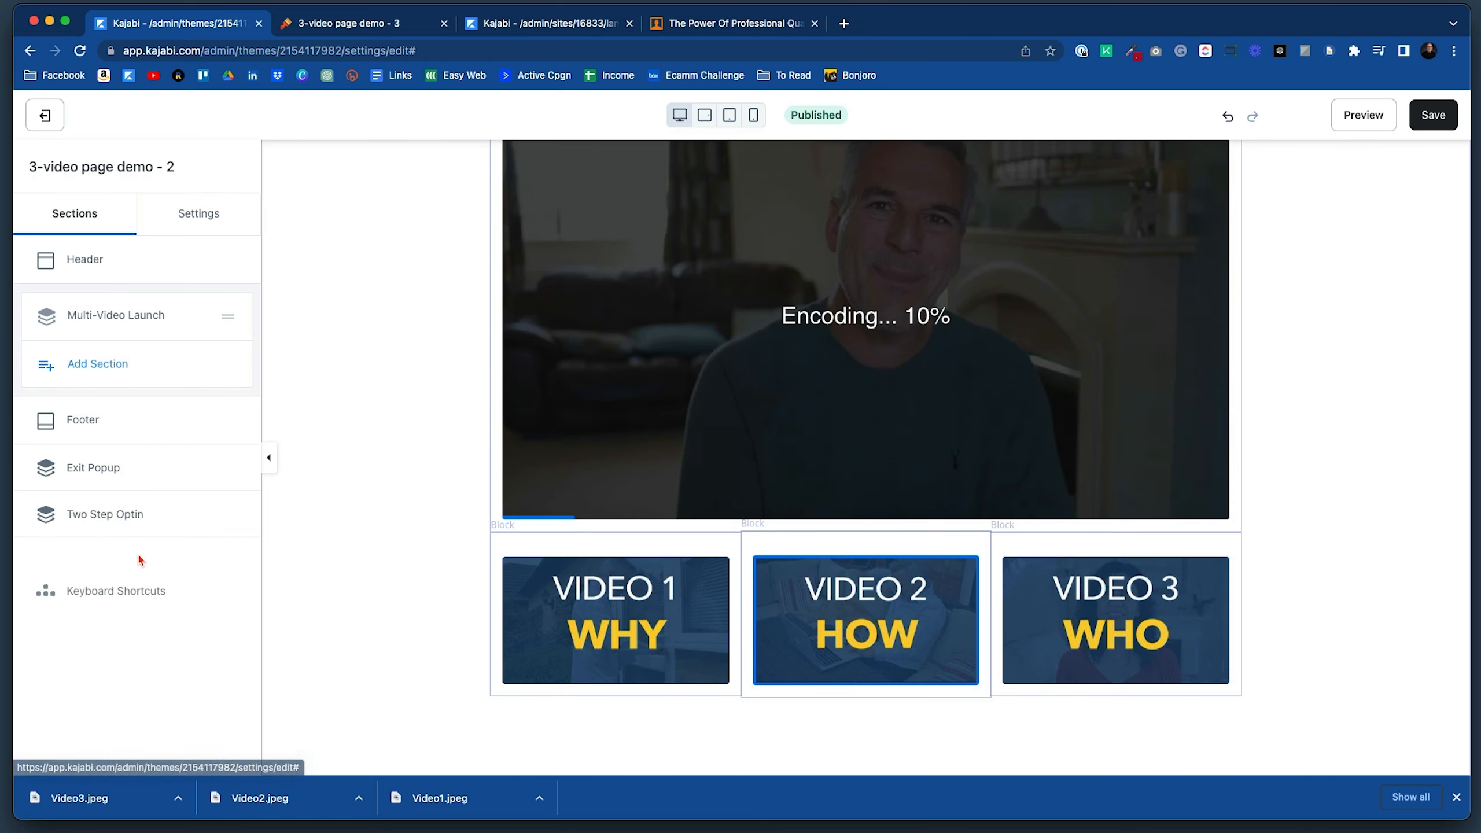
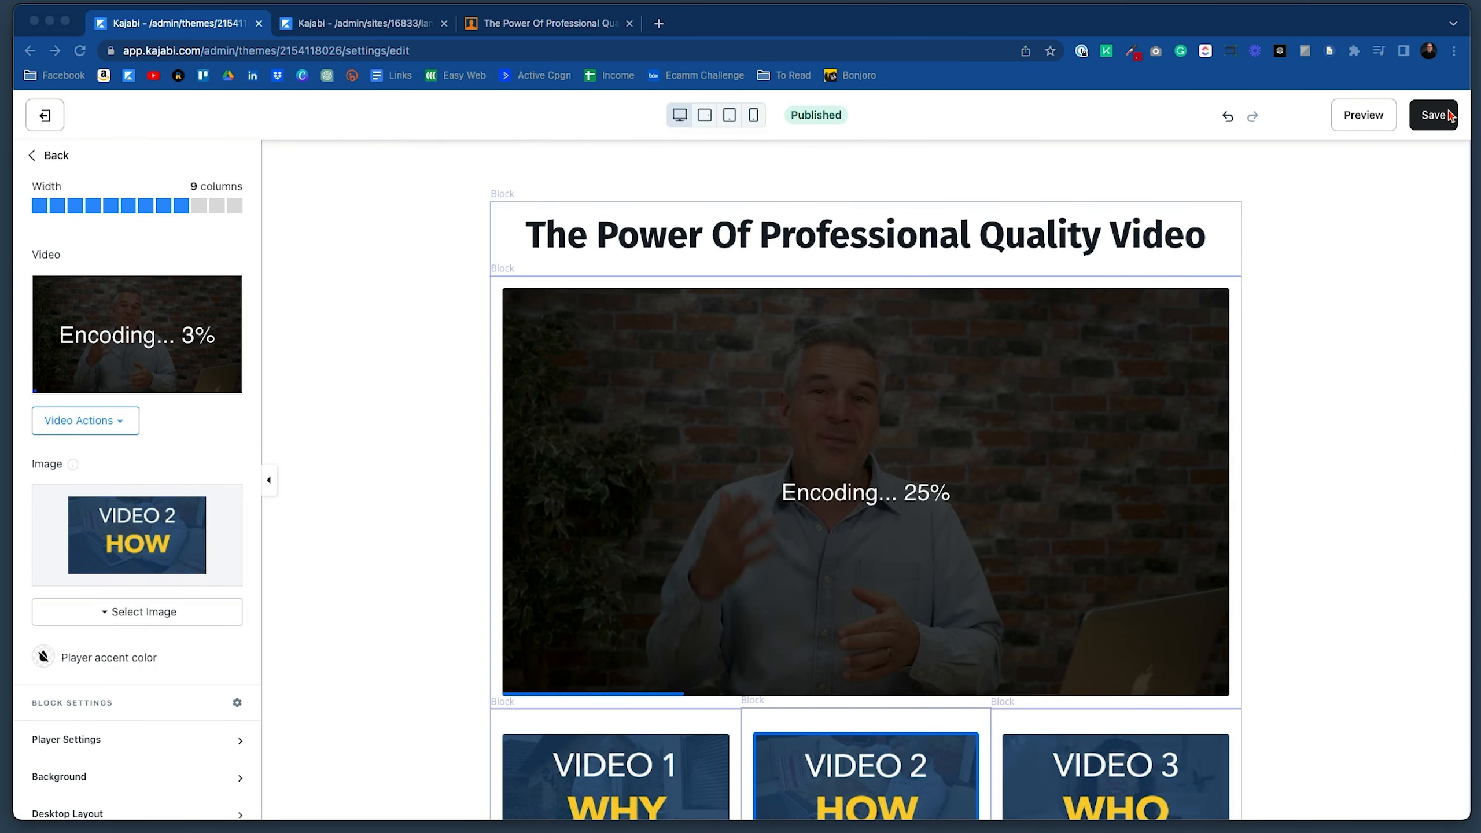
Save the Video 1 page and set its main video's image to the recent "VIDEO 1 WHY" image.
left_click(1437, 115)
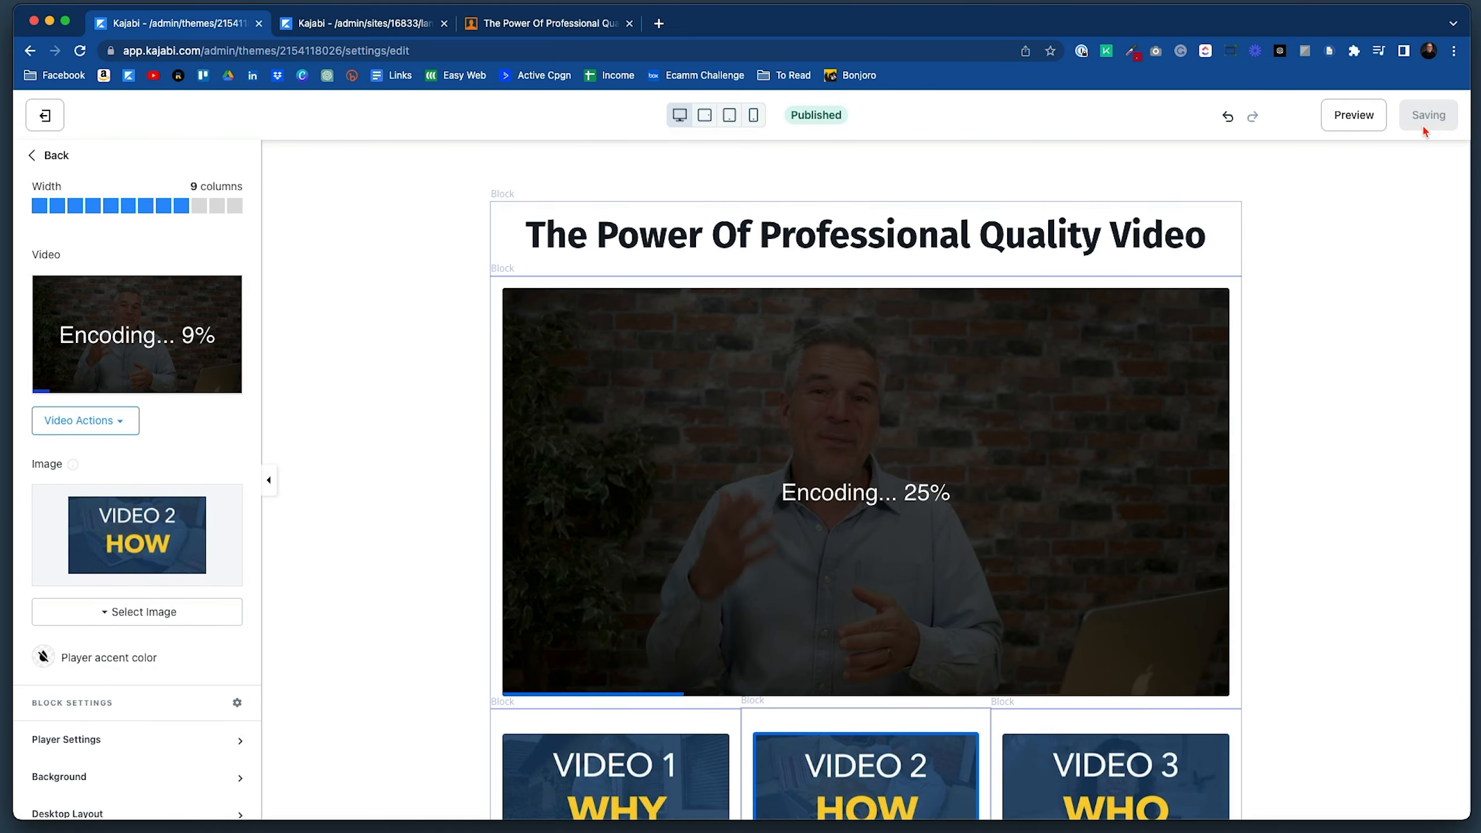
scroll(438, 641, "down", 3)
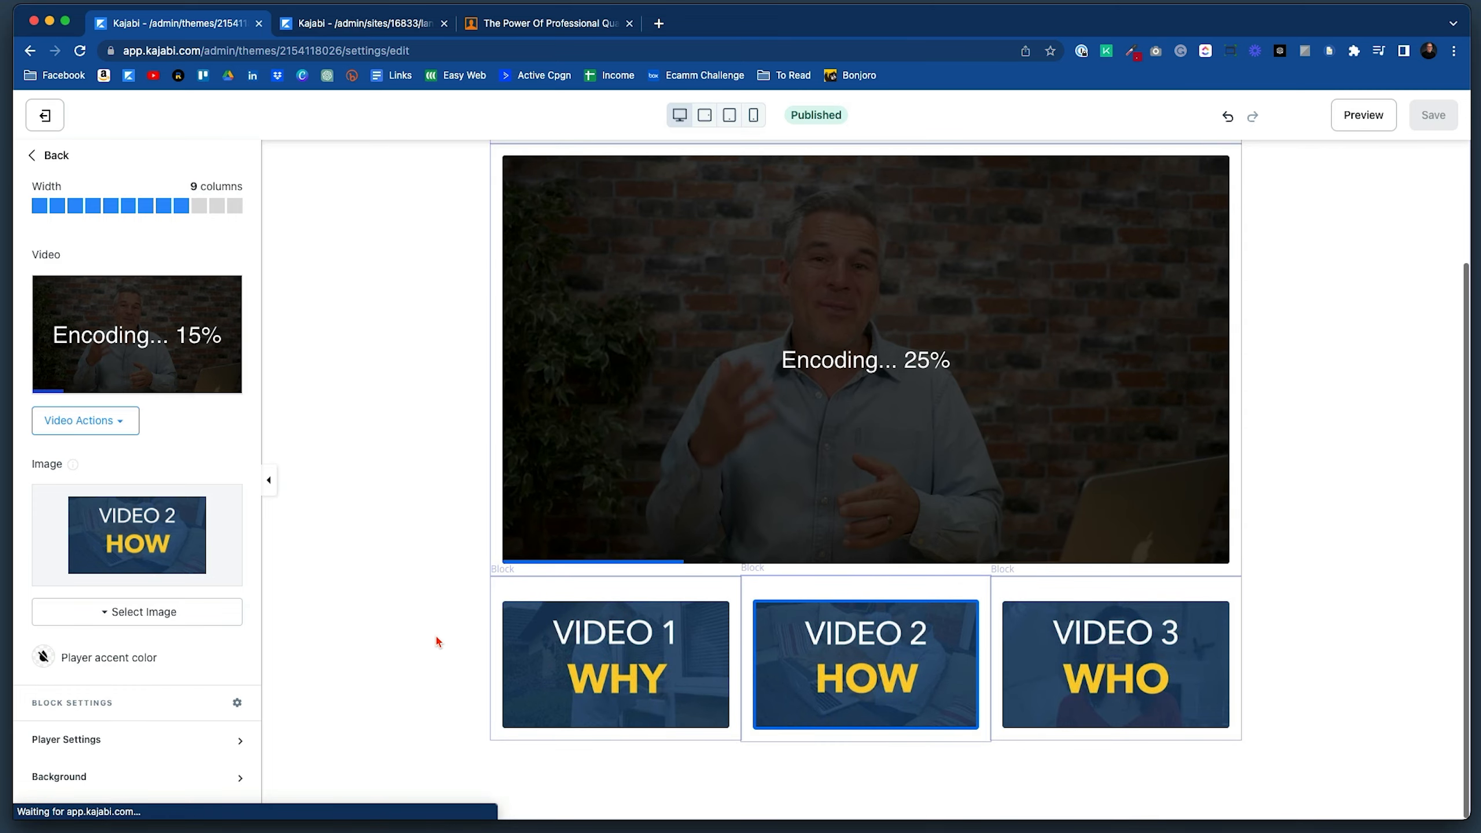
left_click(117, 612)
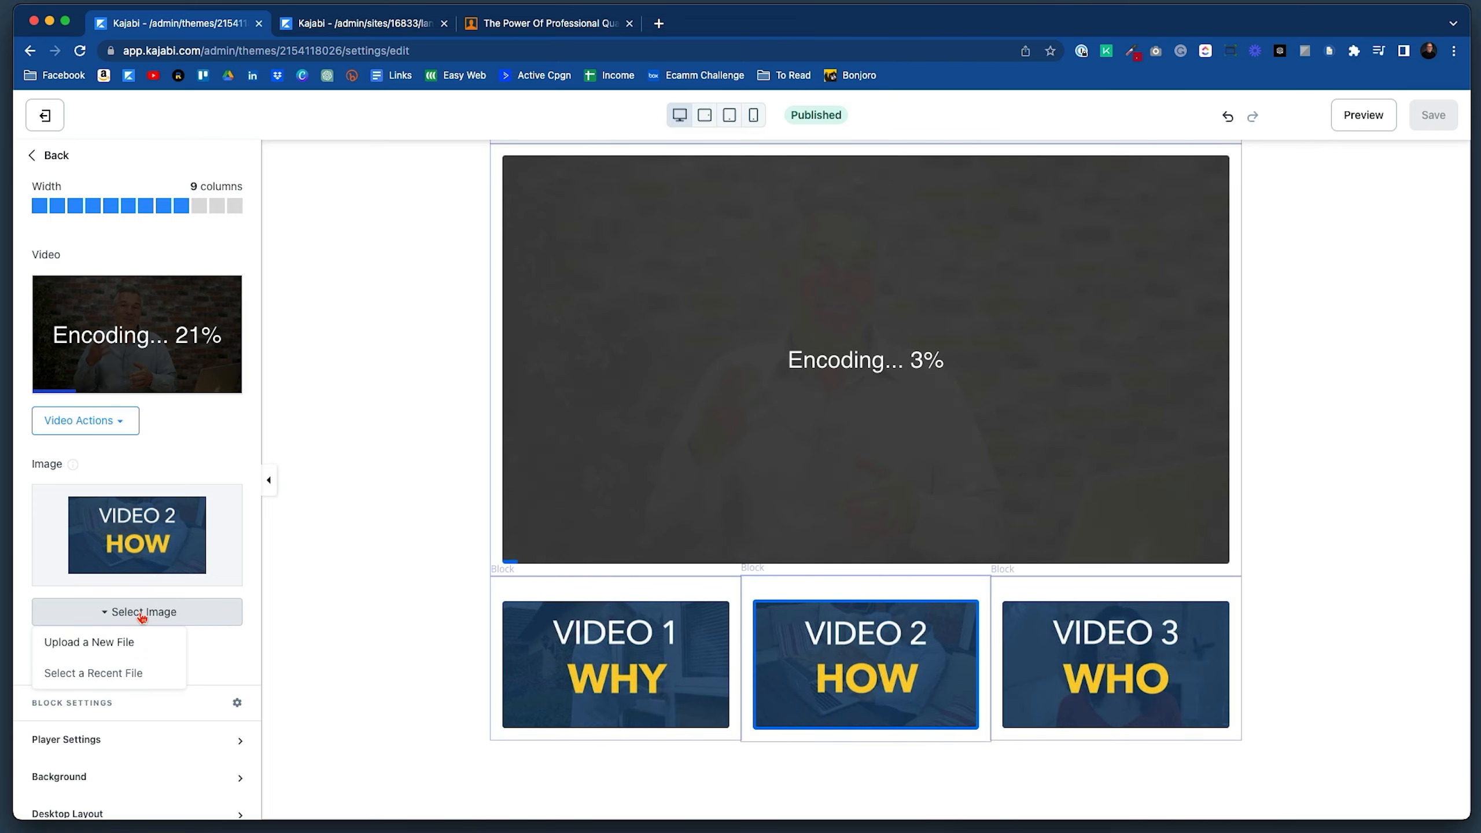
left_click(134, 672)
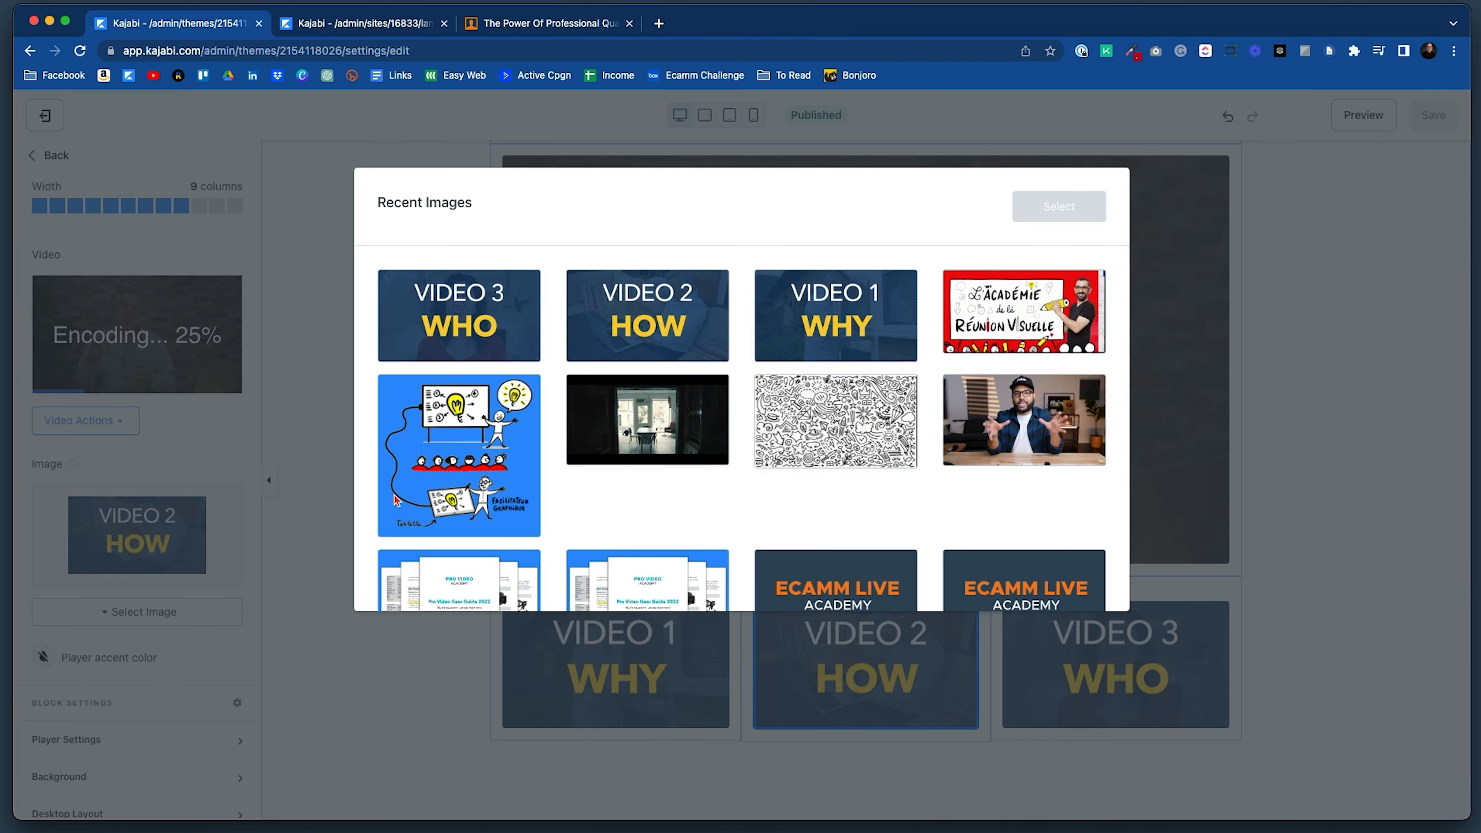
left_click(873, 320)
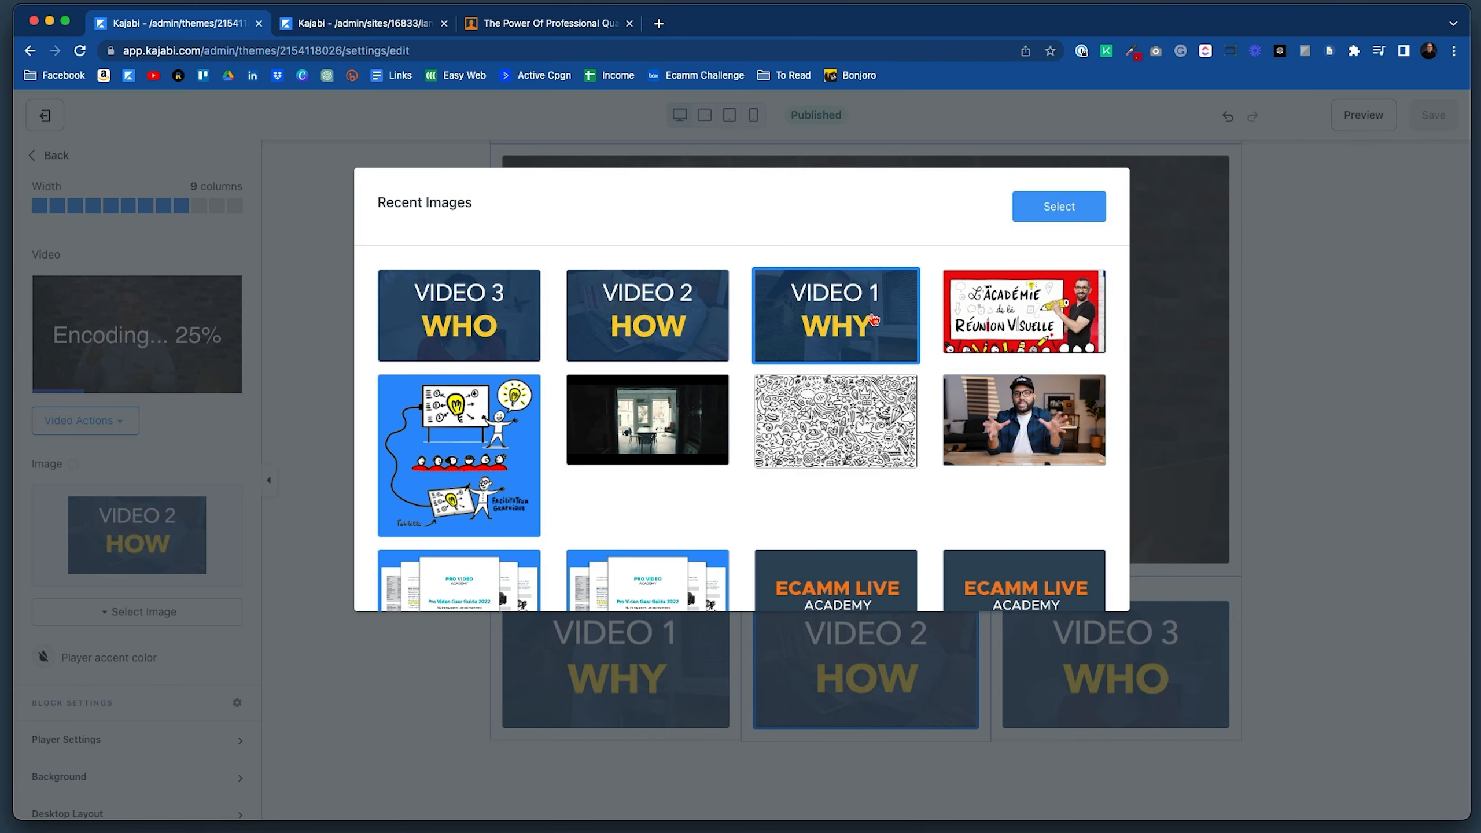
left_click(1058, 205)
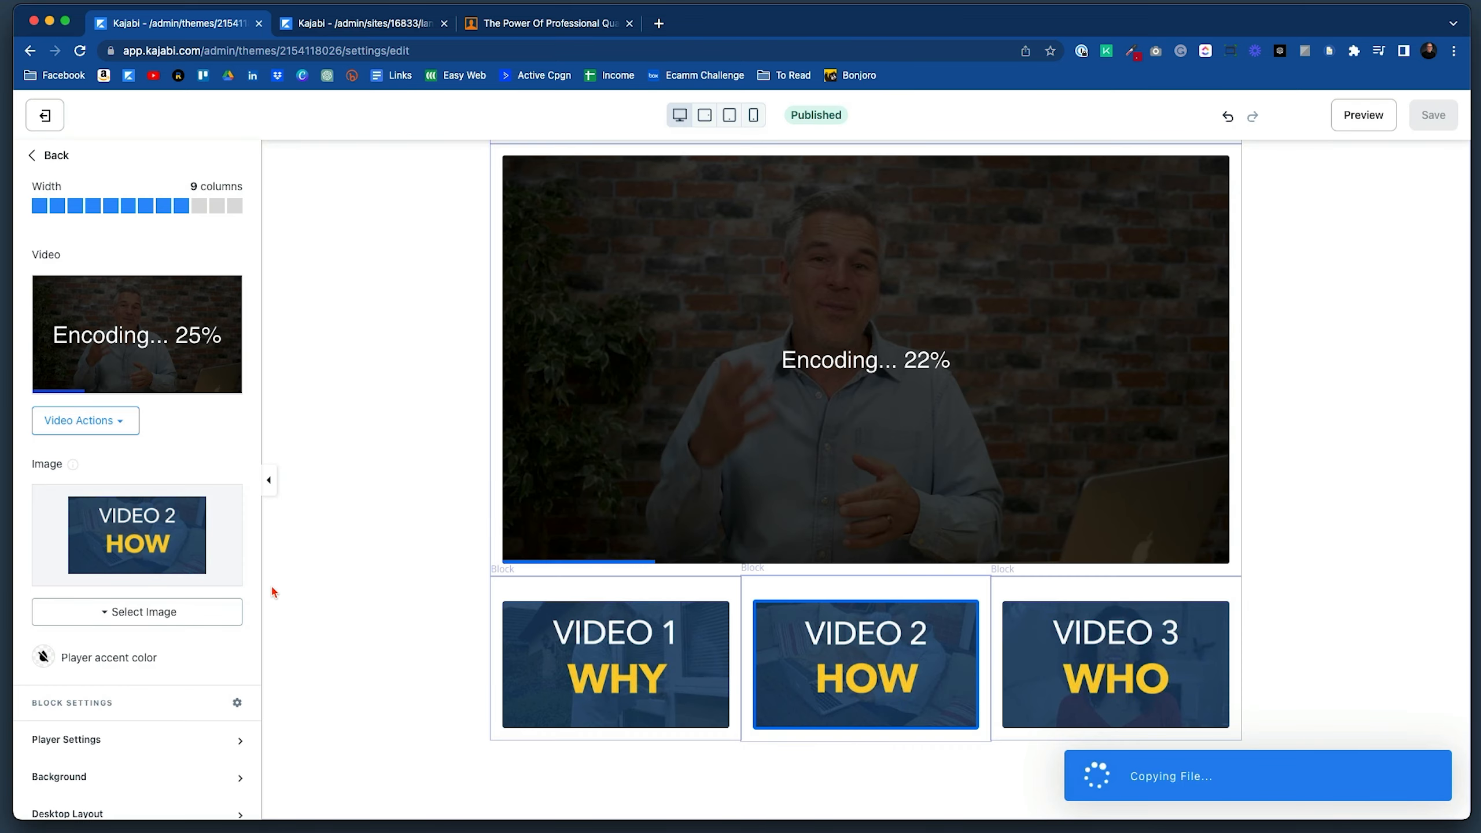
Set the Video 1 thumbnail's state to Active and the Video 2 thumbnail's state to Clickable.
left_click(620, 670)
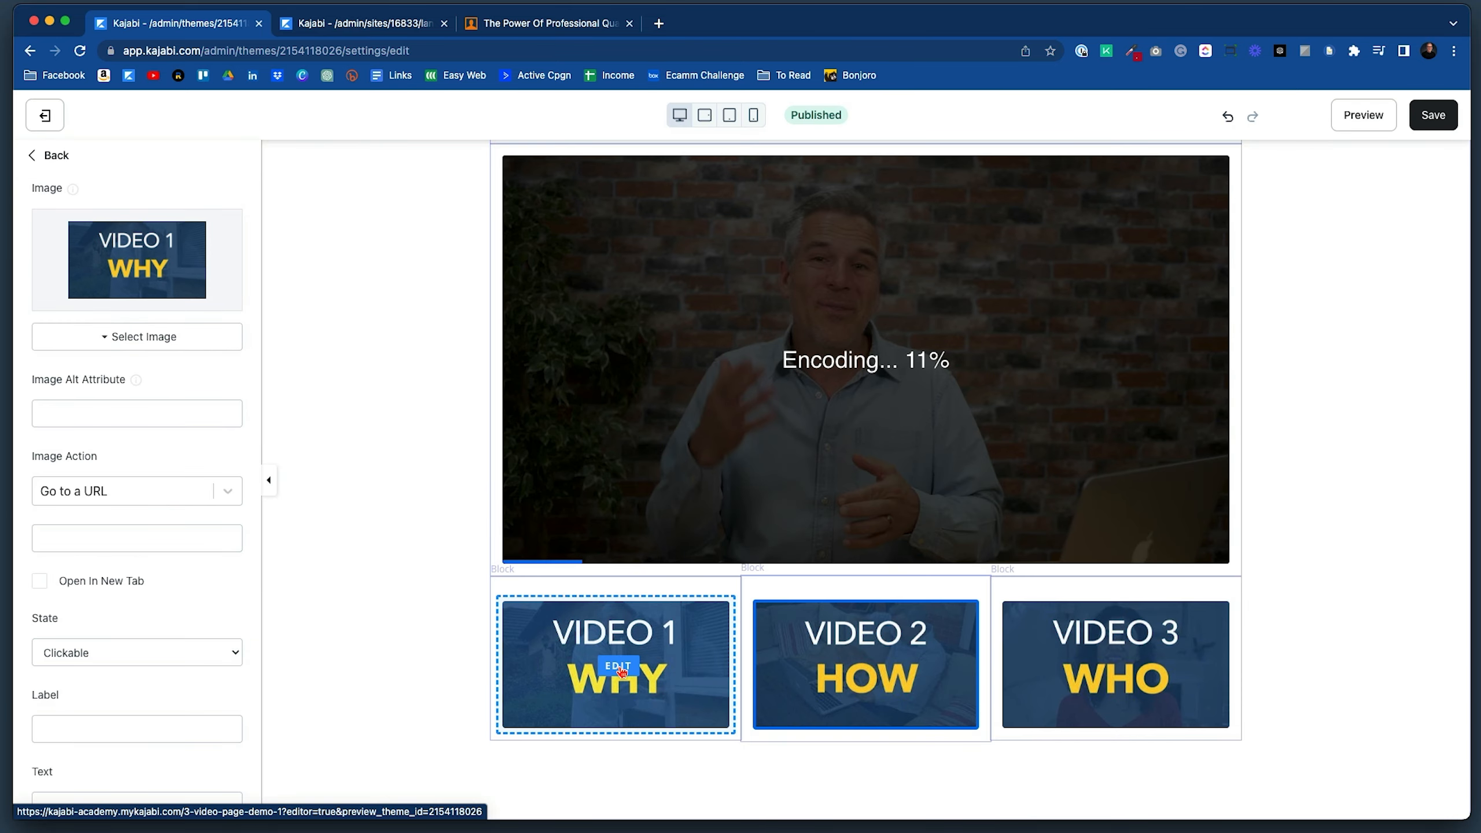
left_click(52, 653)
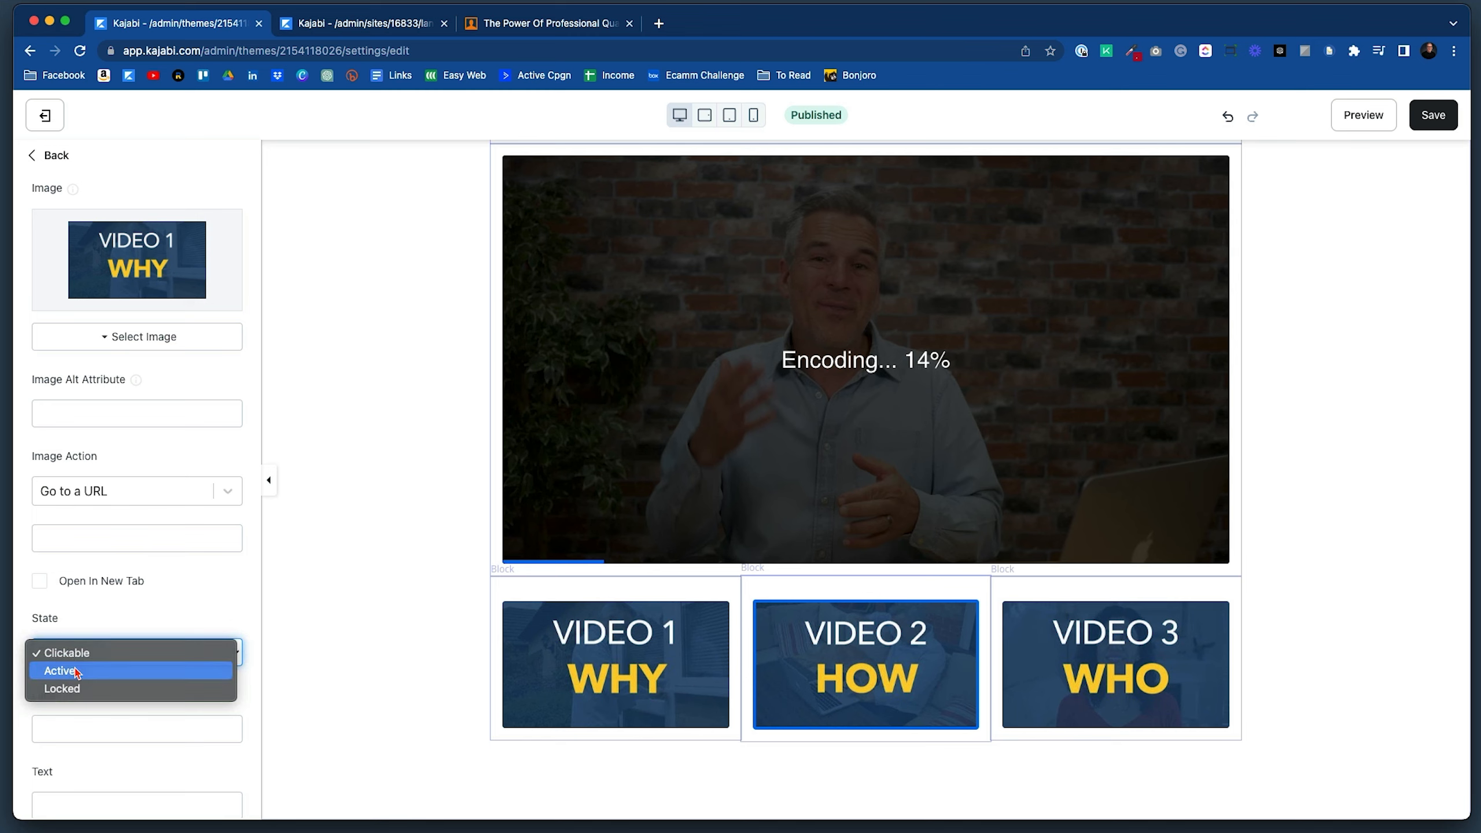
left_click(76, 671)
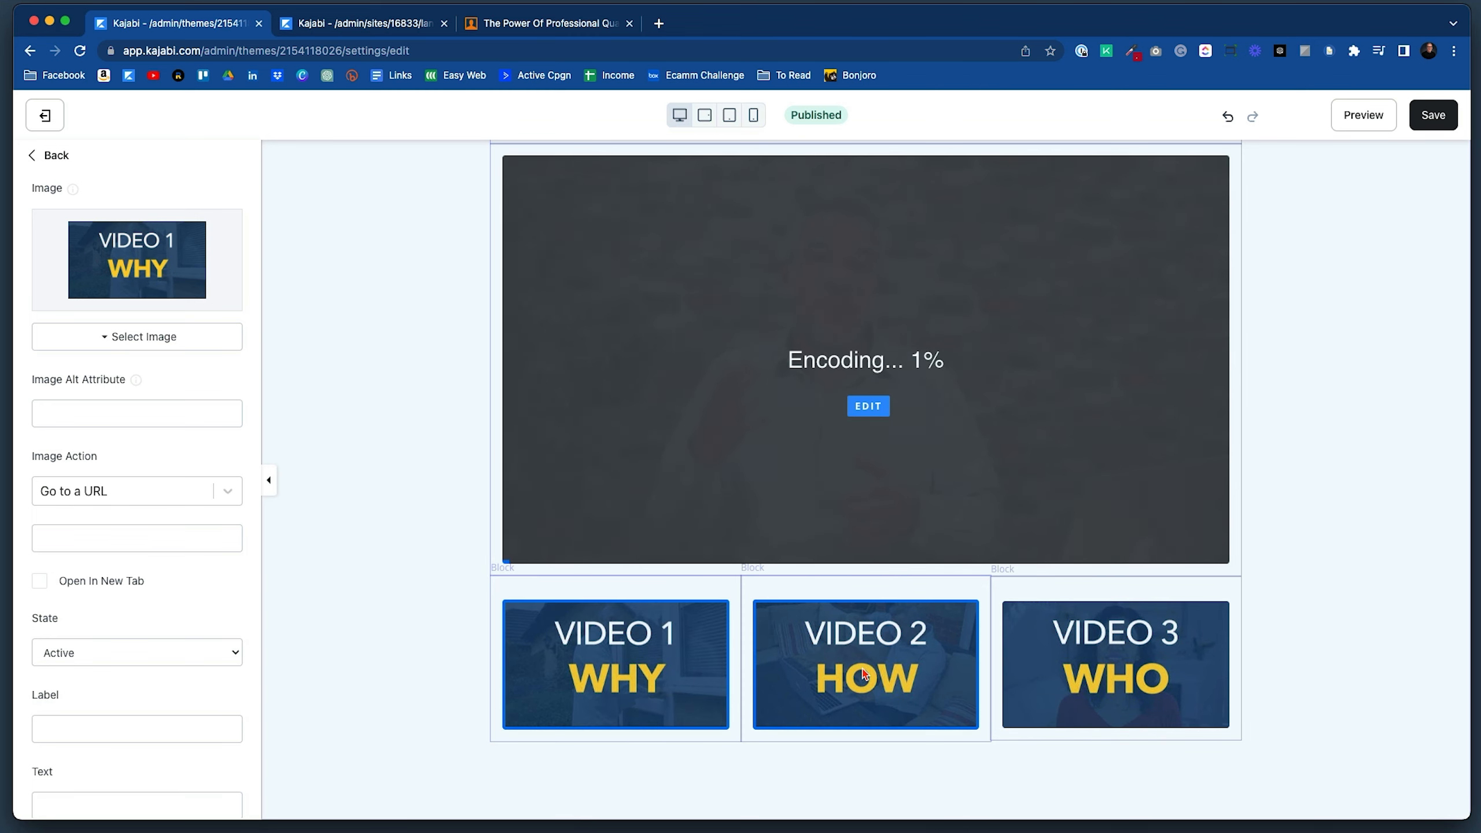
left_click(879, 667)
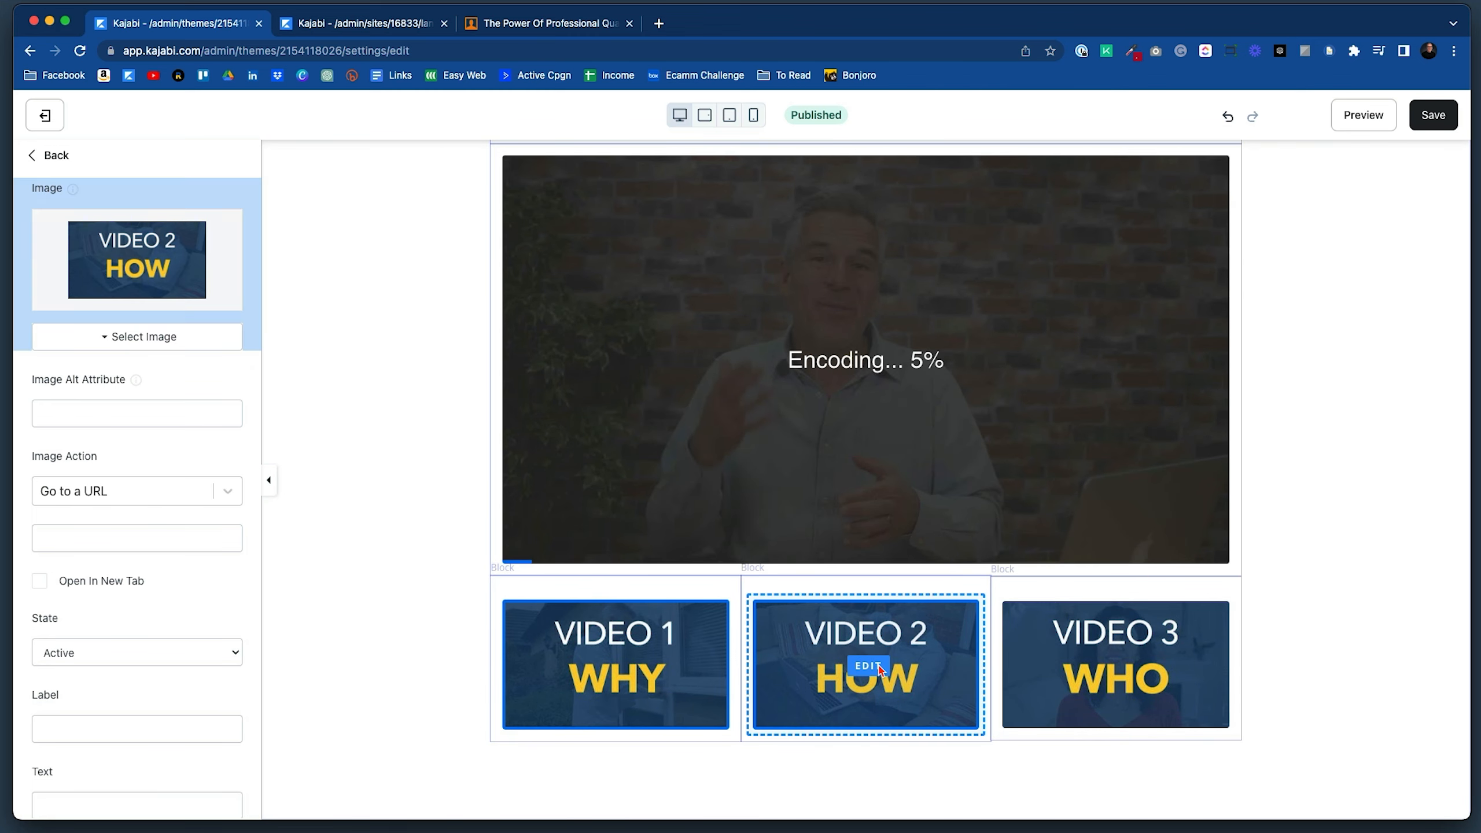
left_click(137, 657)
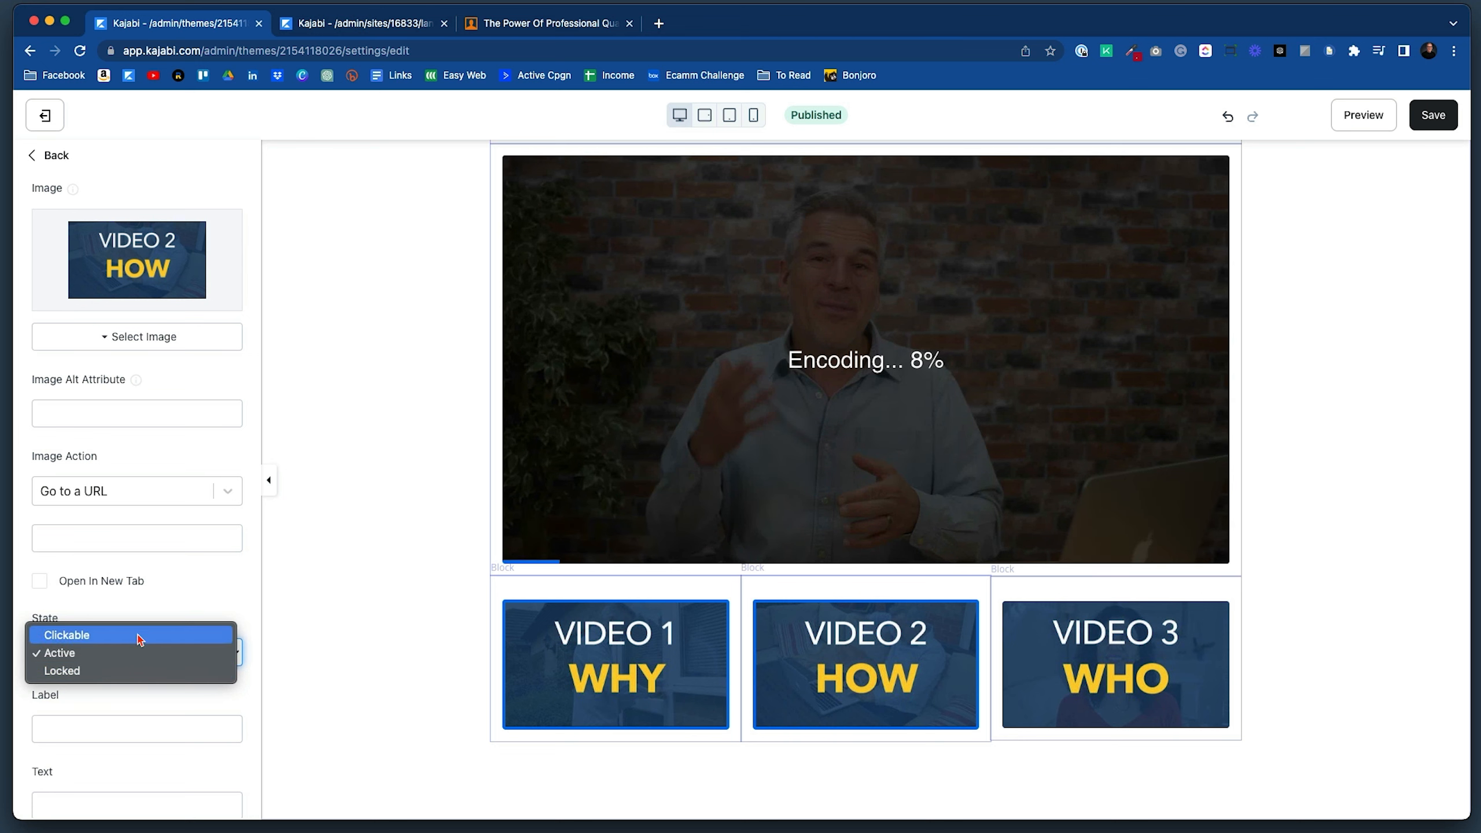
left_click(70, 627)
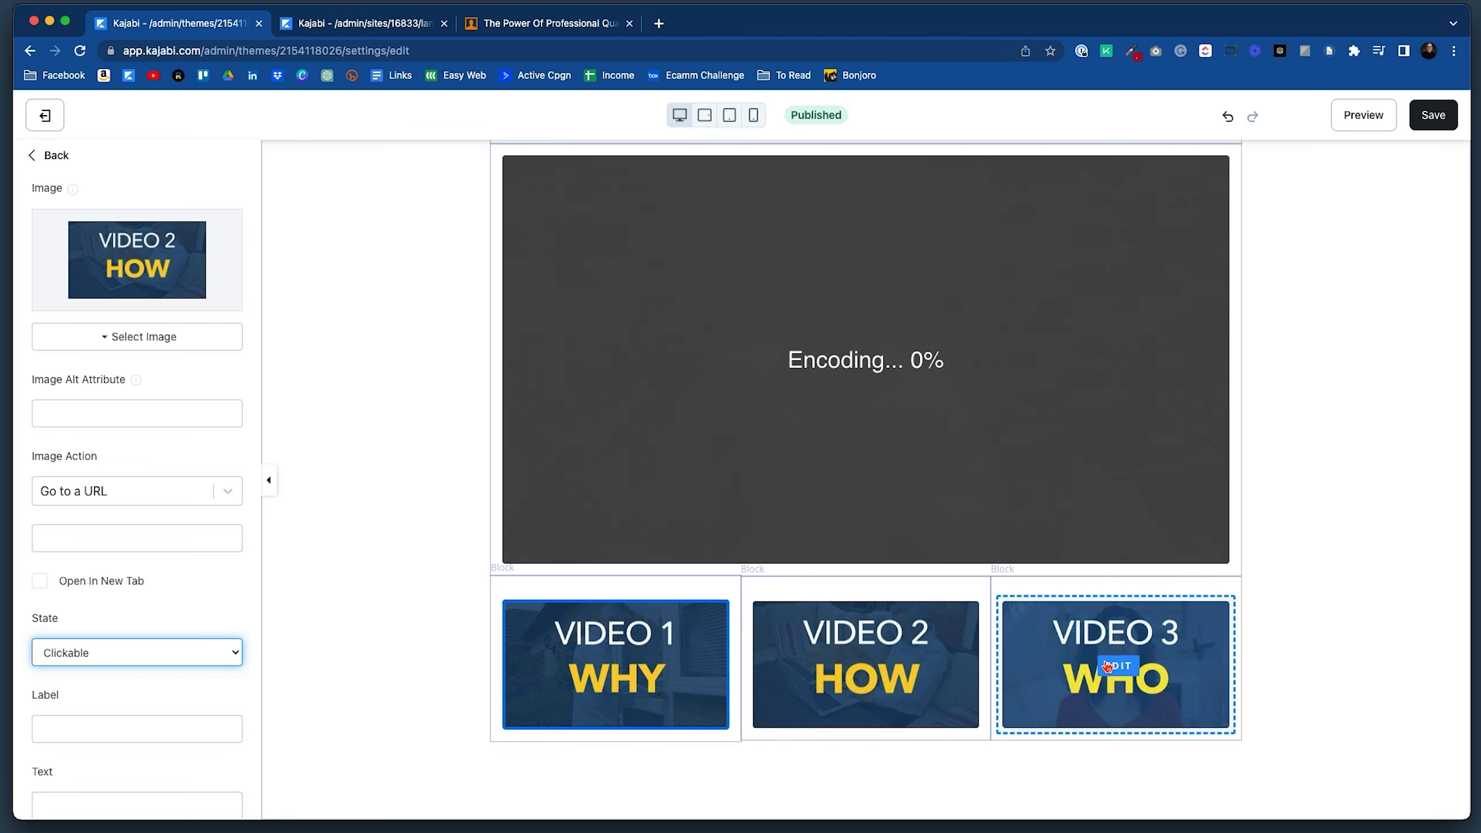
Set the Video 3 thumbnail's state to Locked and save the page.
left_click(1117, 674)
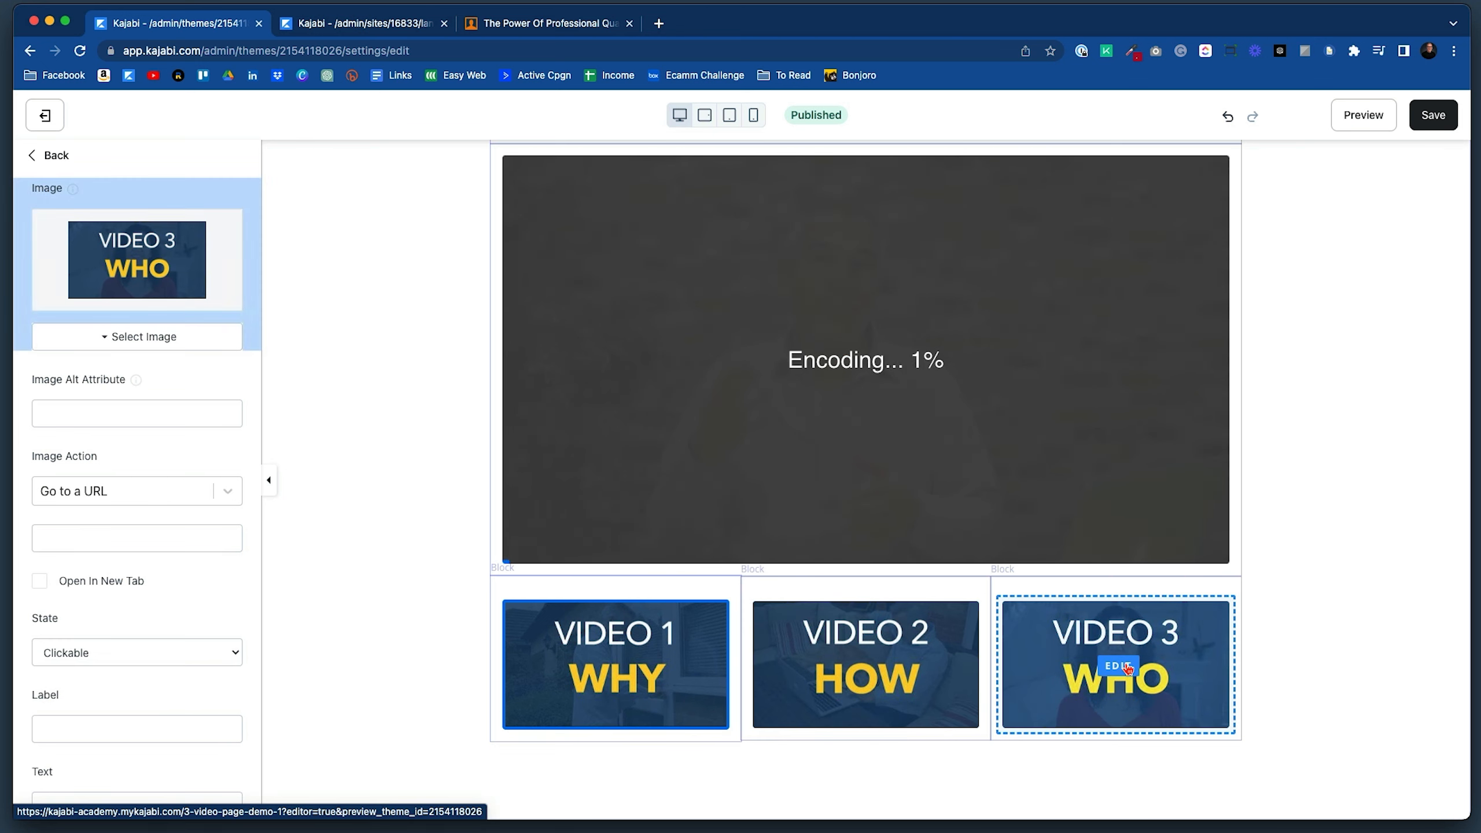
left_click(132, 661)
left_click(119, 692)
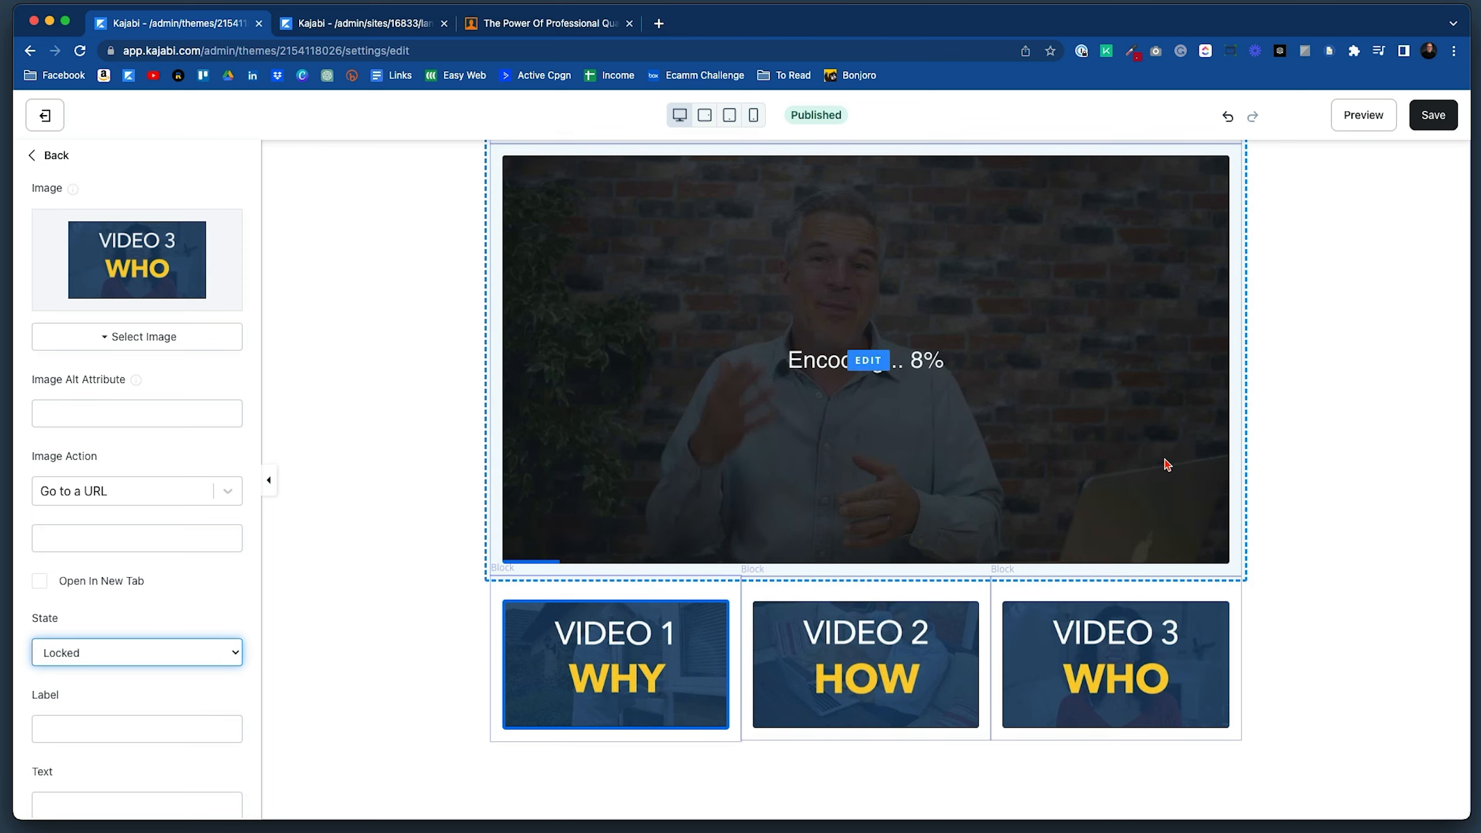
left_click(1431, 117)
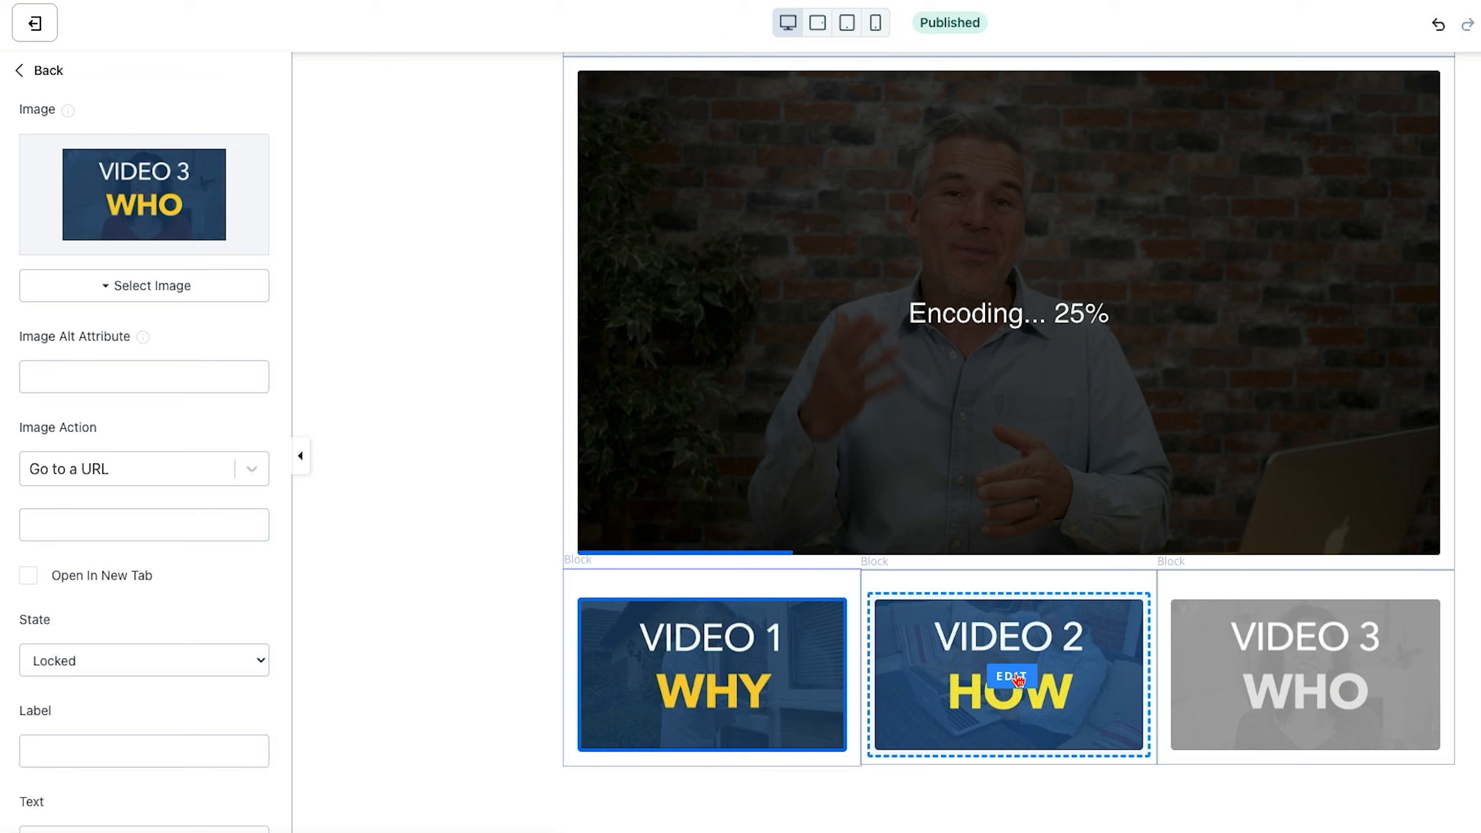
Set the Video 2 thumbnail's image action to Go to a Landing Page with "3-video page demo - 2", and return to the landing pages list.
left_click(1014, 676)
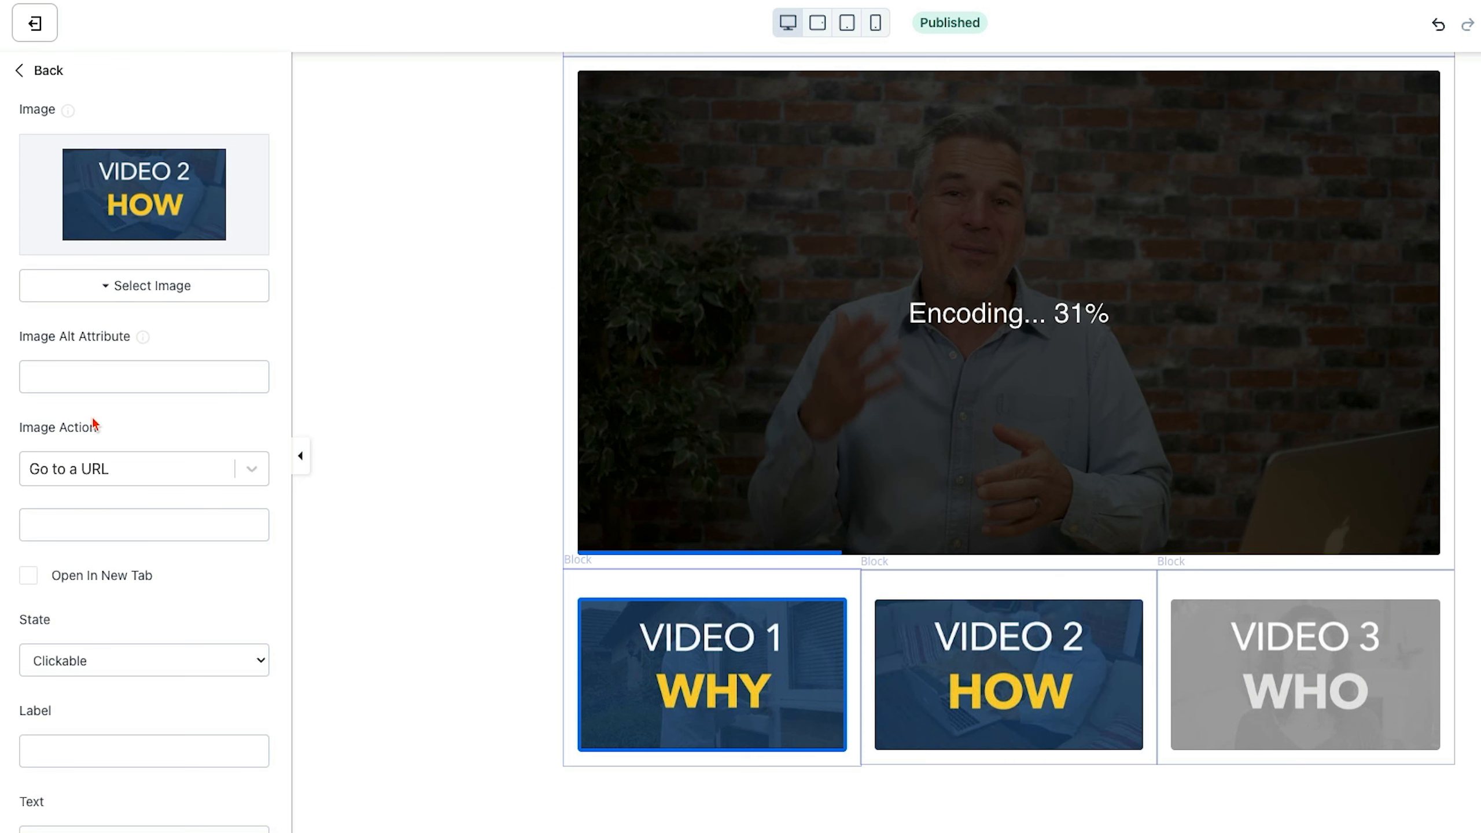
left_click(110, 467)
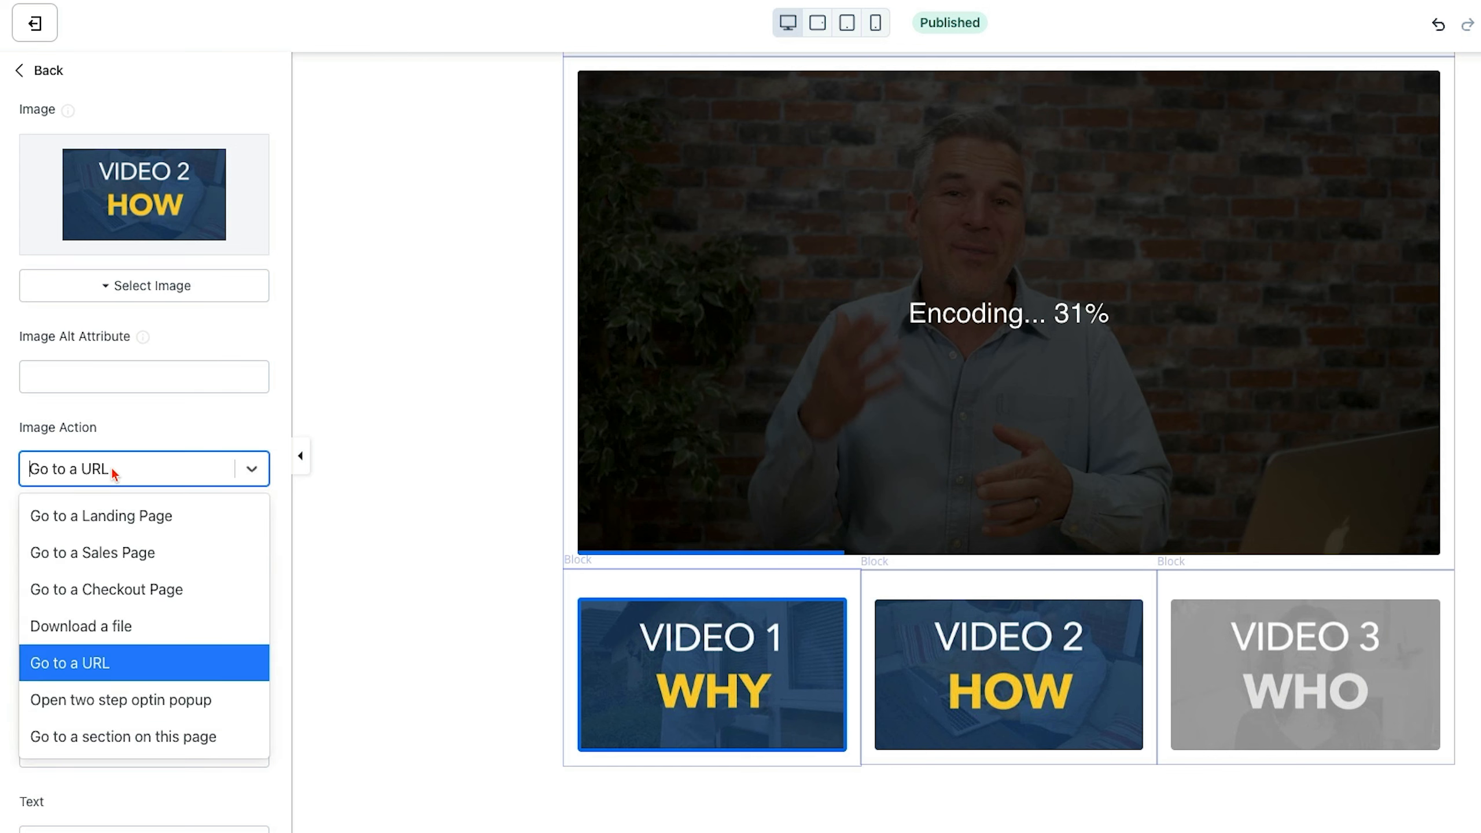
left_click(123, 516)
left_click(121, 519)
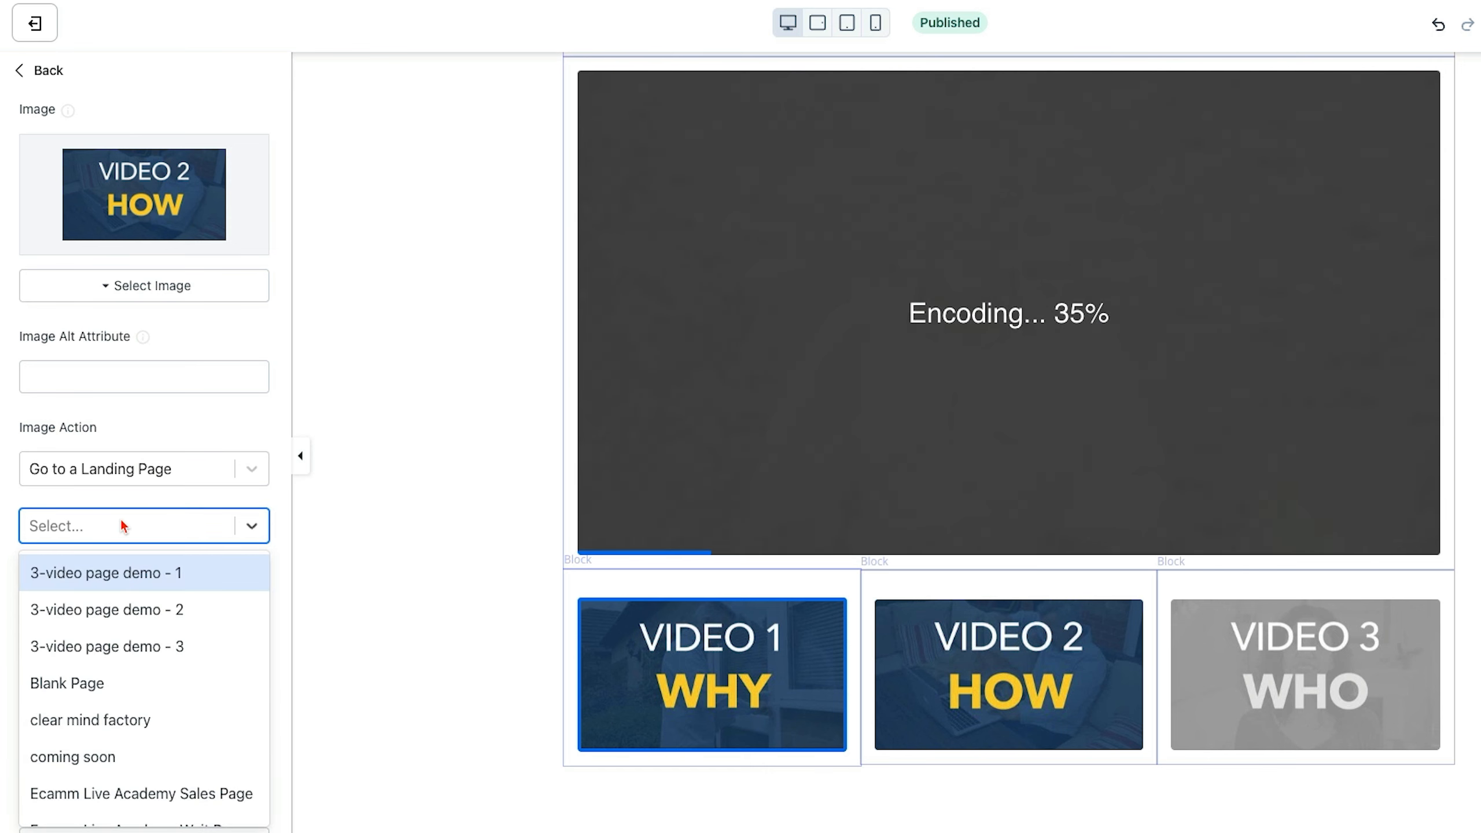
left_click(120, 610)
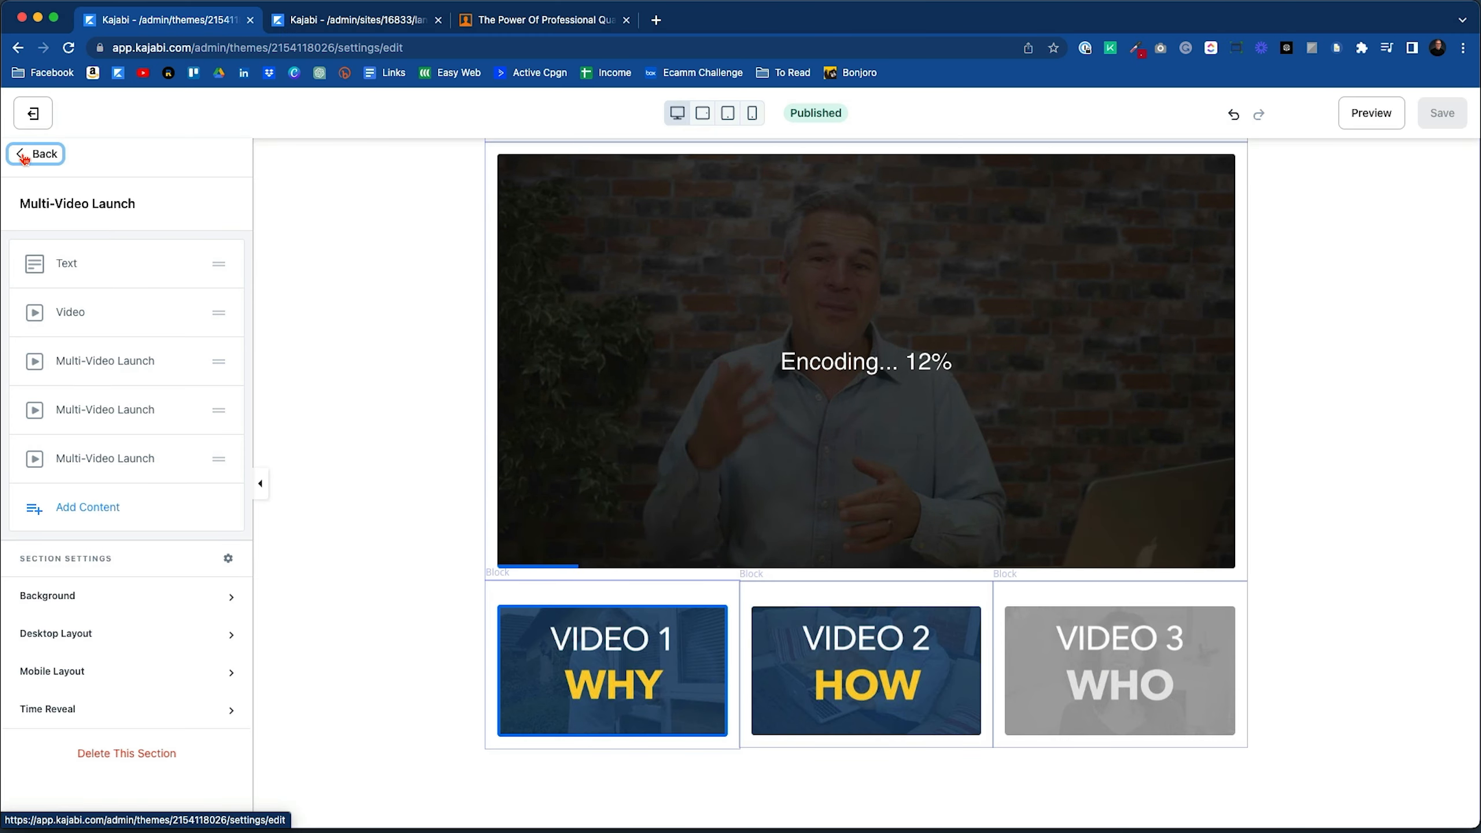
left_click(23, 155)
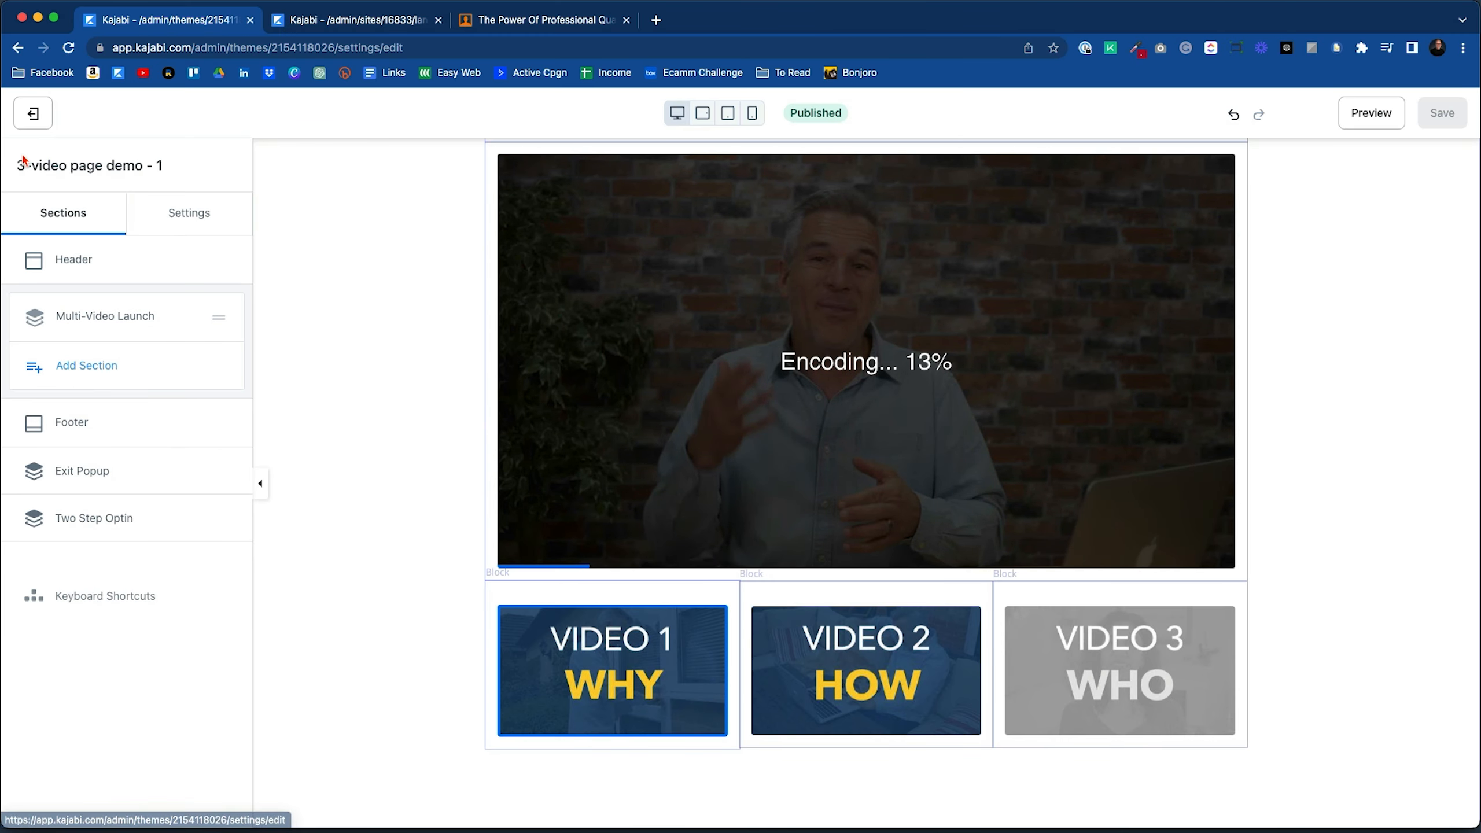
left_click(33, 113)
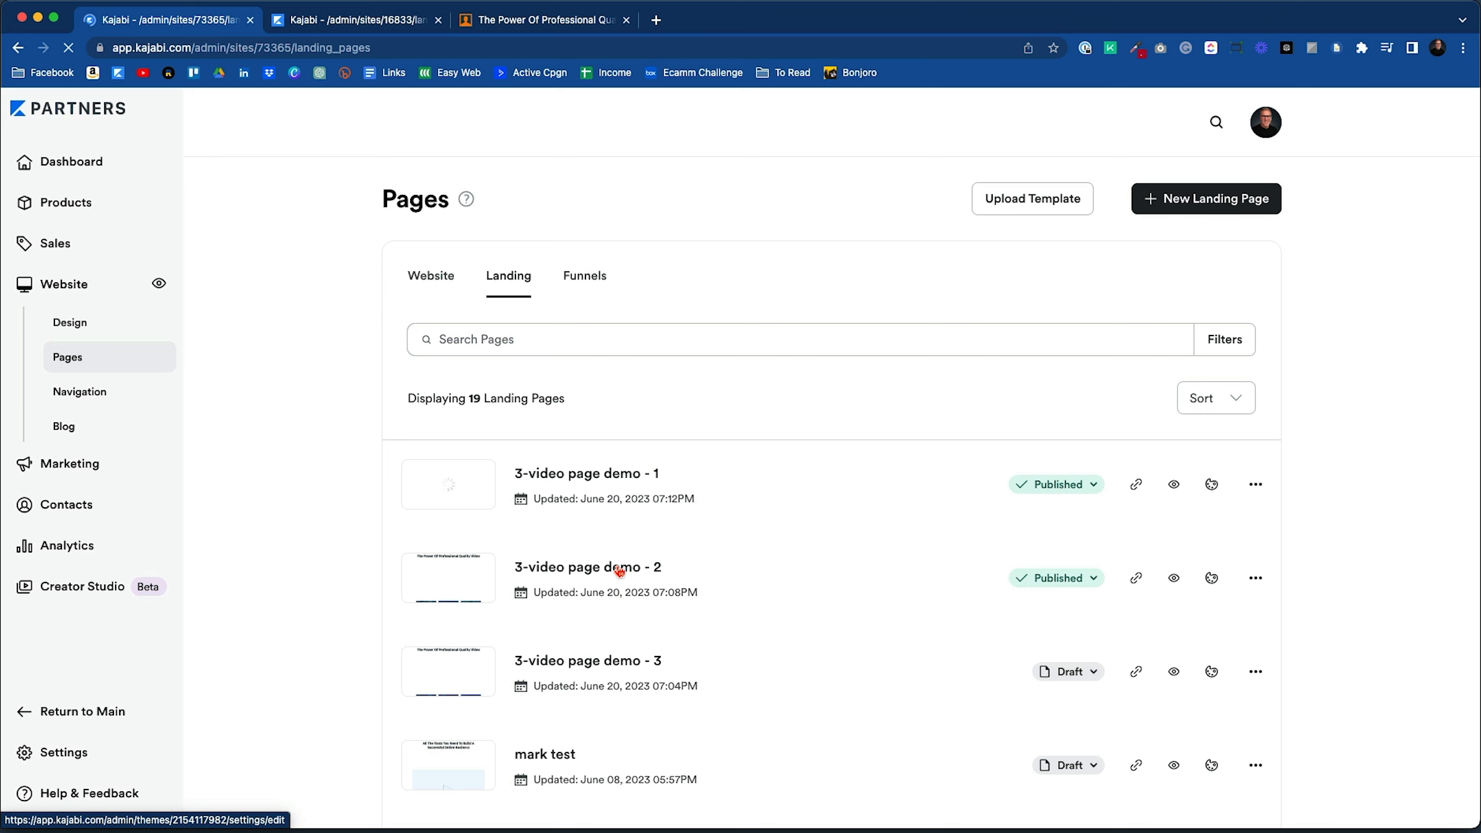
On the "3-video page demo - 2" page, link the Video 1 thumbnail to the "3-video page demo - 1" landing page.
left_click(619, 571)
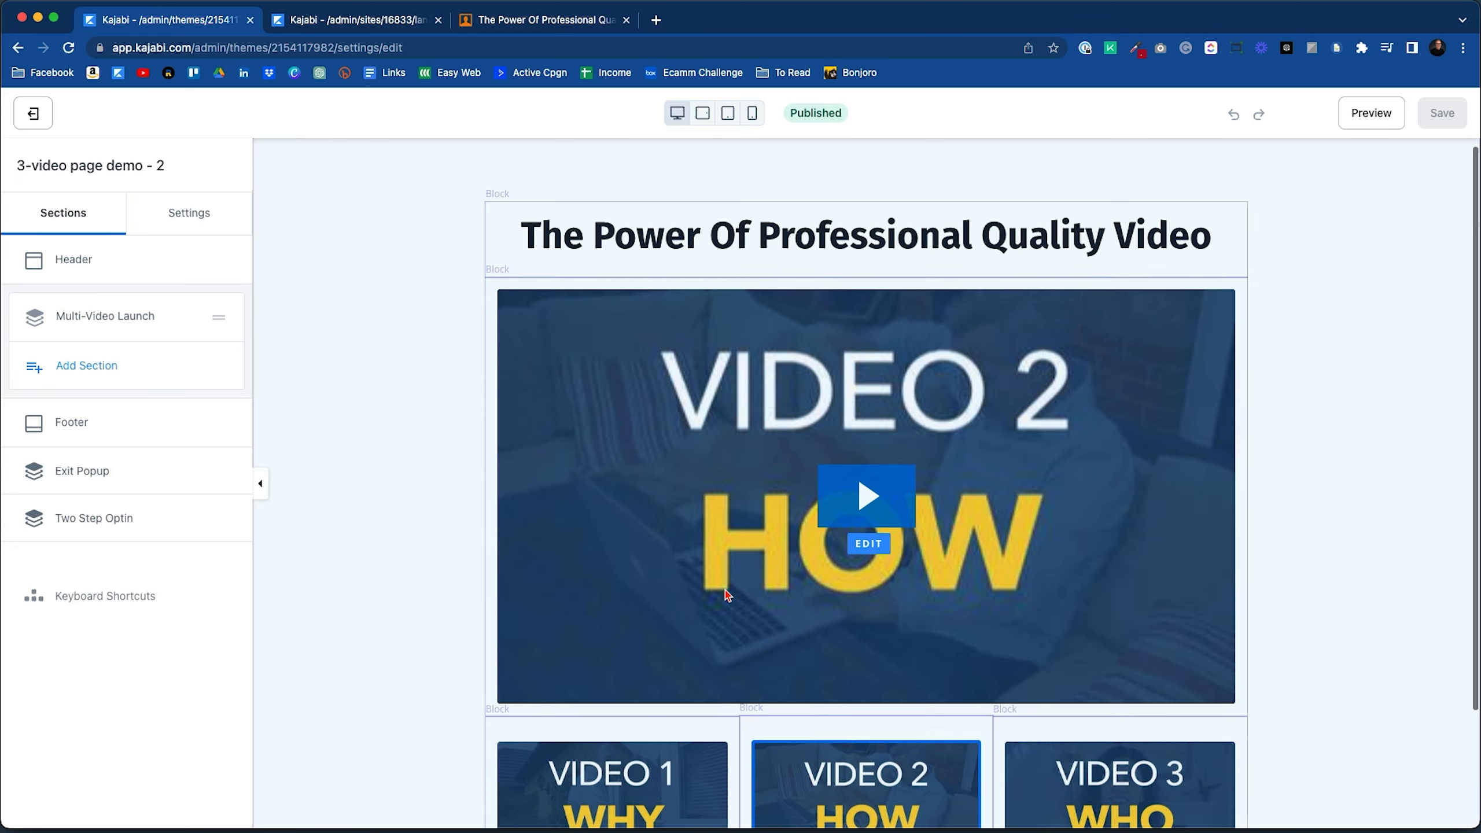
scroll(728, 595, "down", 3)
left_click(626, 657)
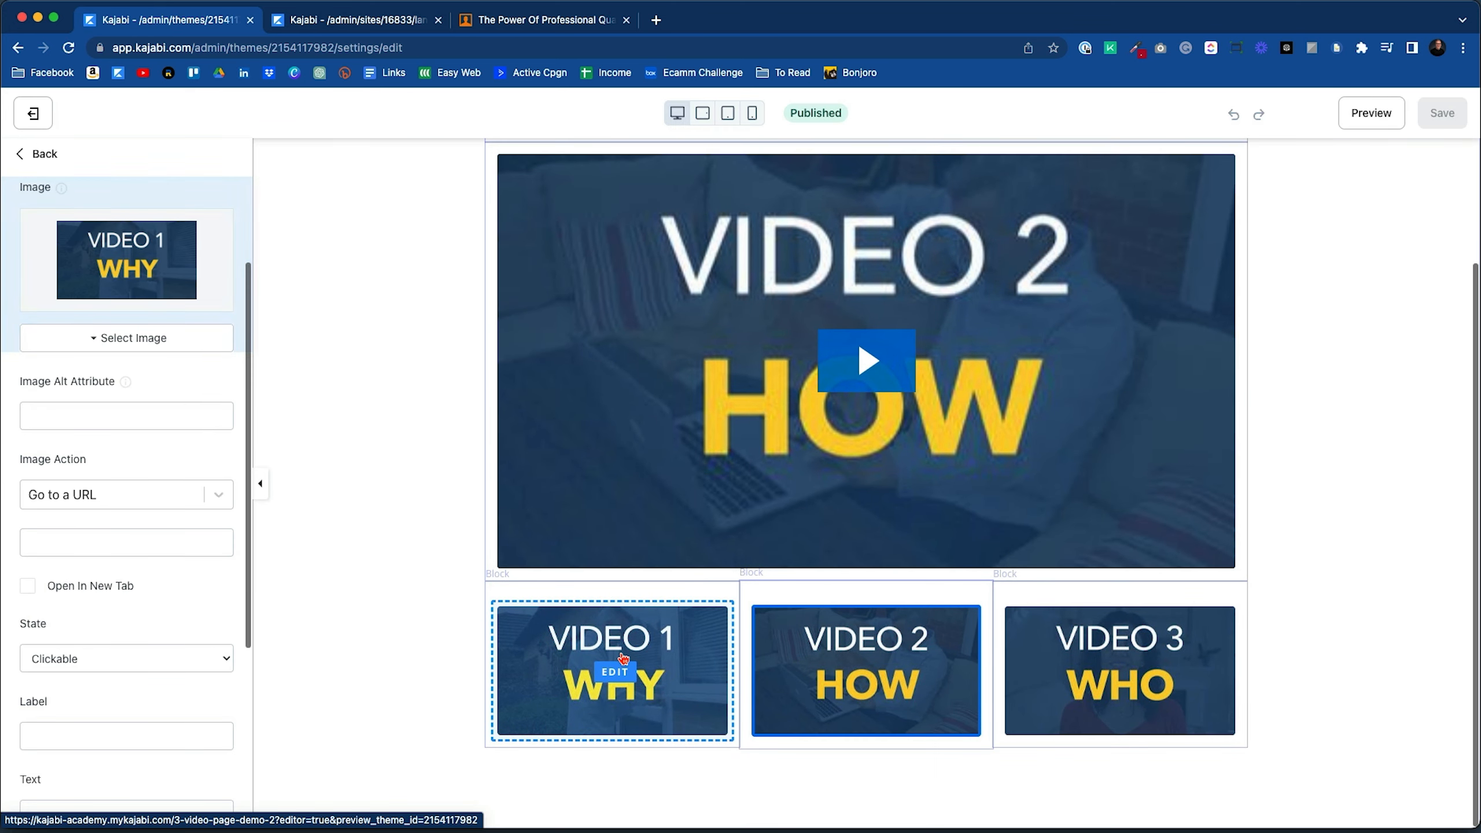
left_click(109, 492)
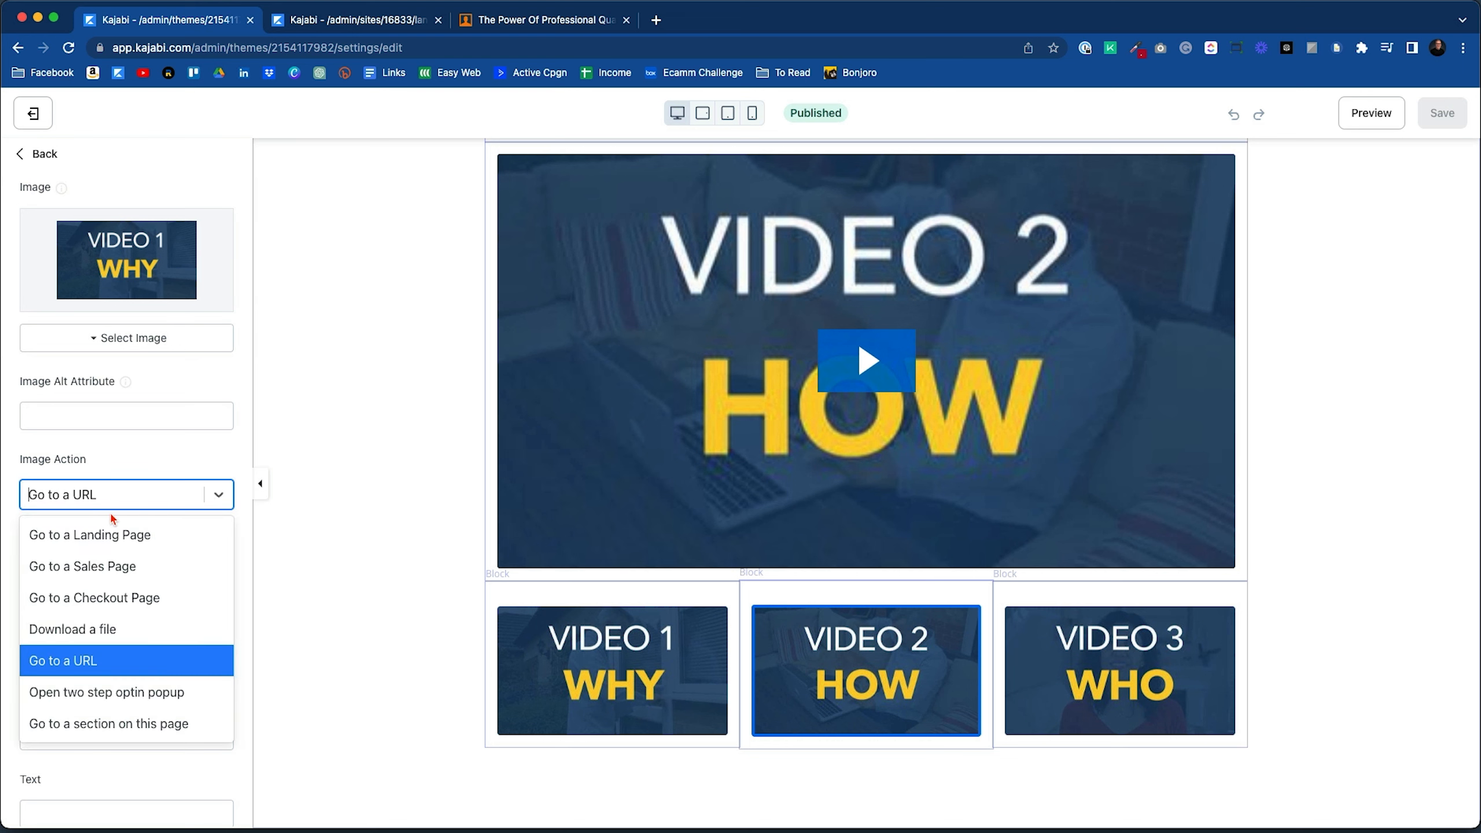
left_click(114, 535)
left_click(114, 543)
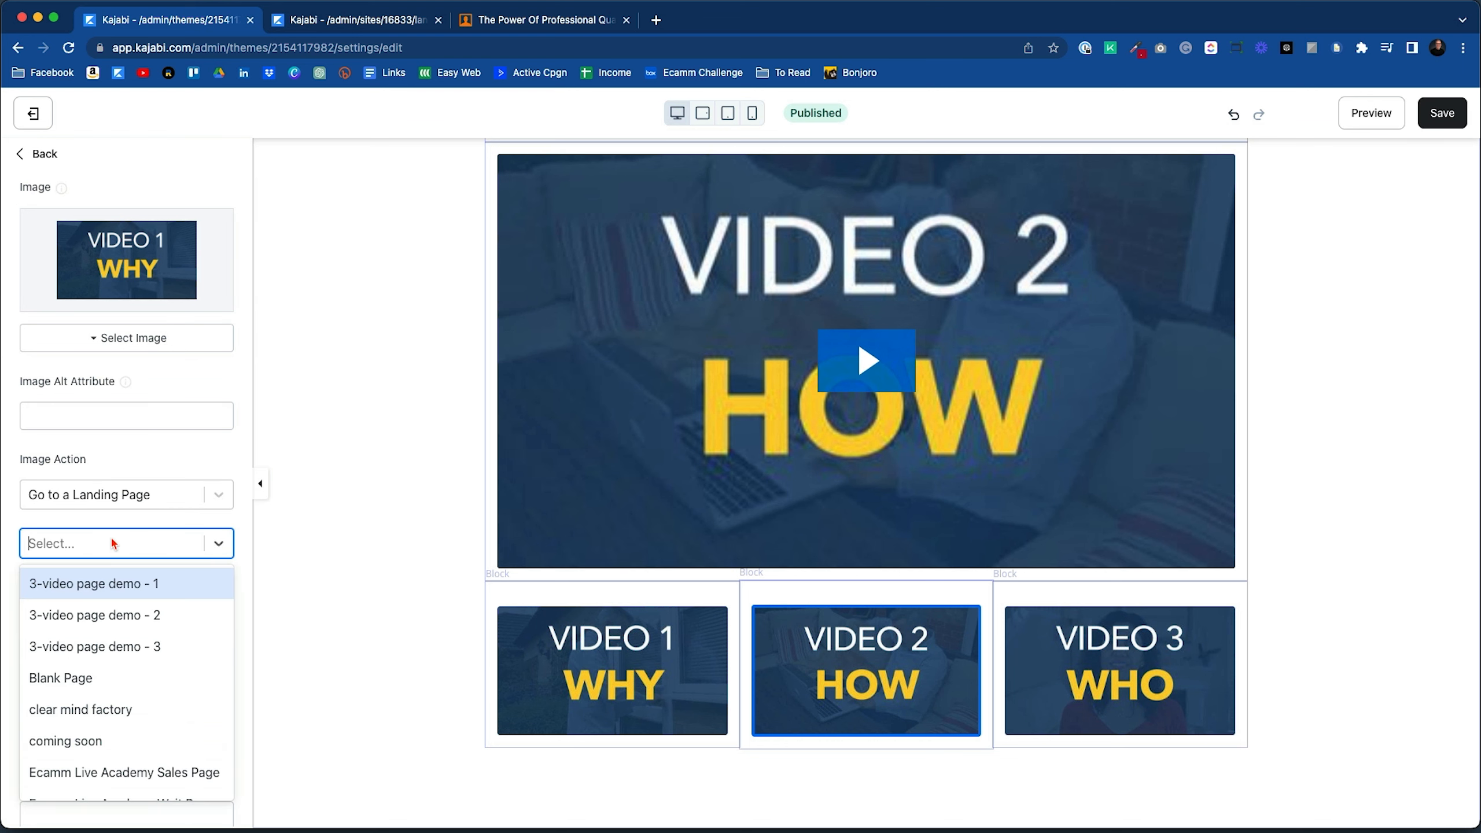
left_click(118, 584)
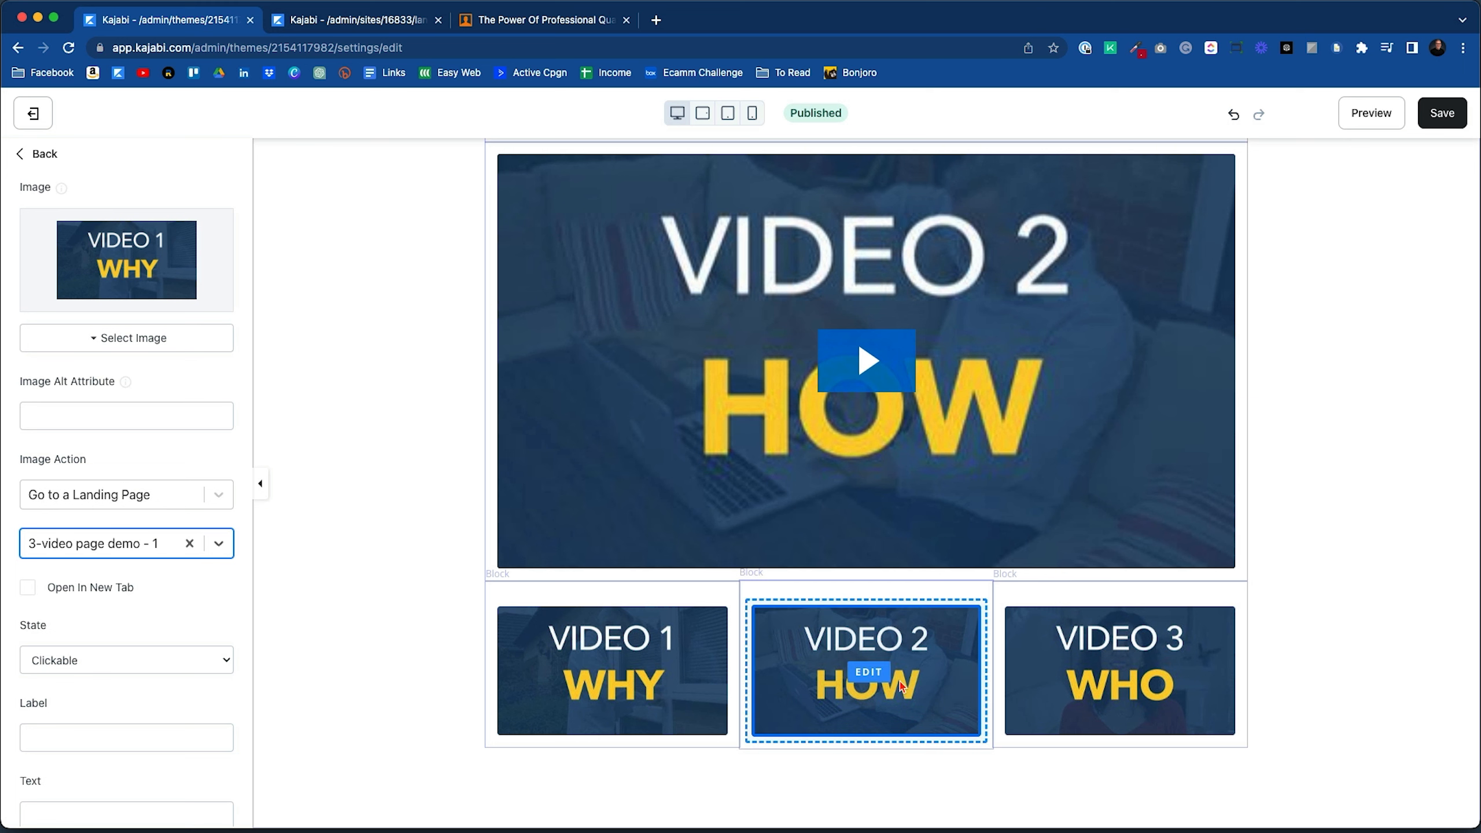
Link the Video 3 thumbnail to the "3-video page demo - 3" landing page, then save the page and exit its editor.
left_click(865, 673)
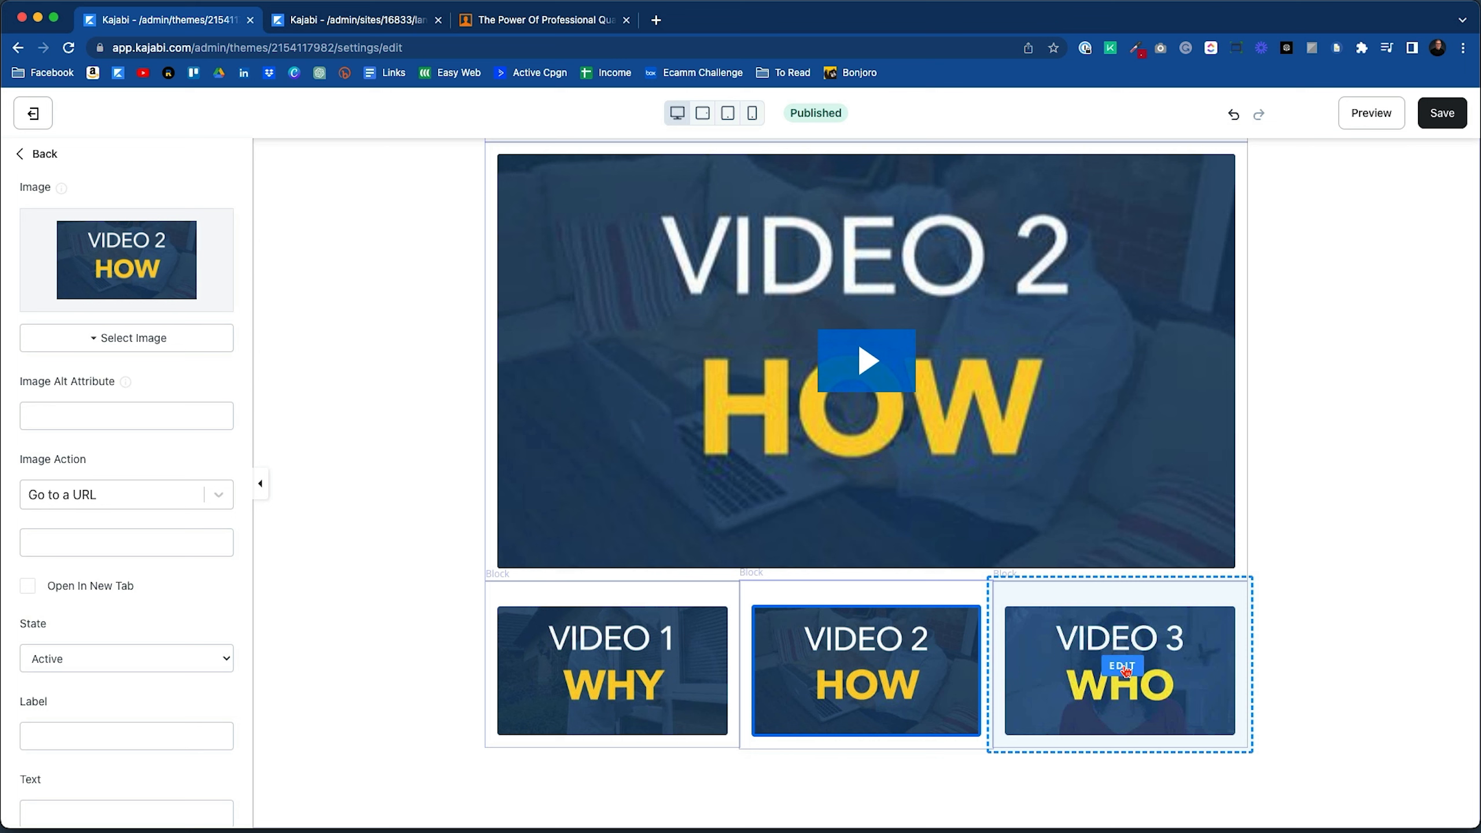
left_click(1125, 670)
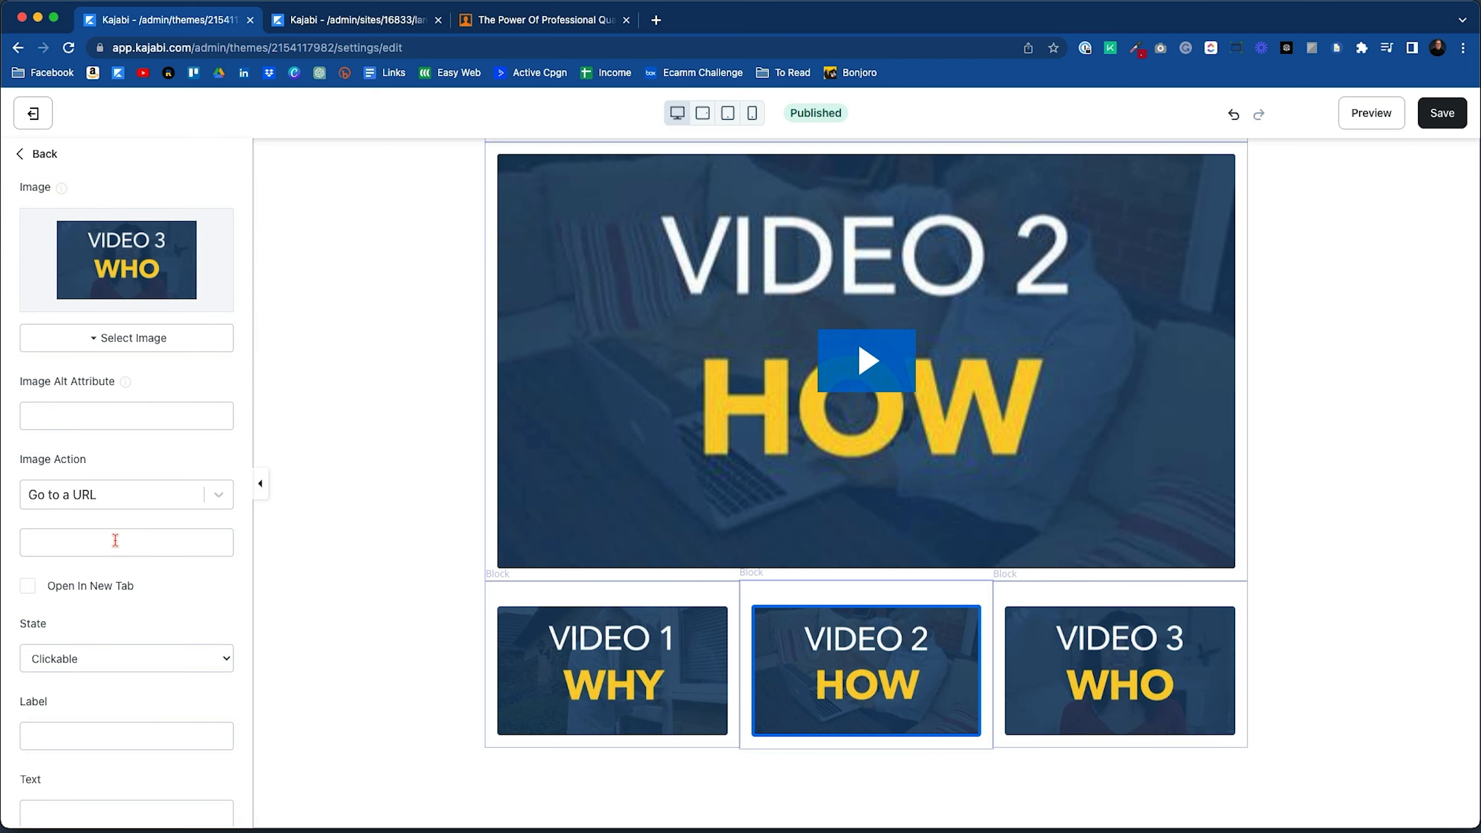
left_click(123, 507)
left_click(110, 531)
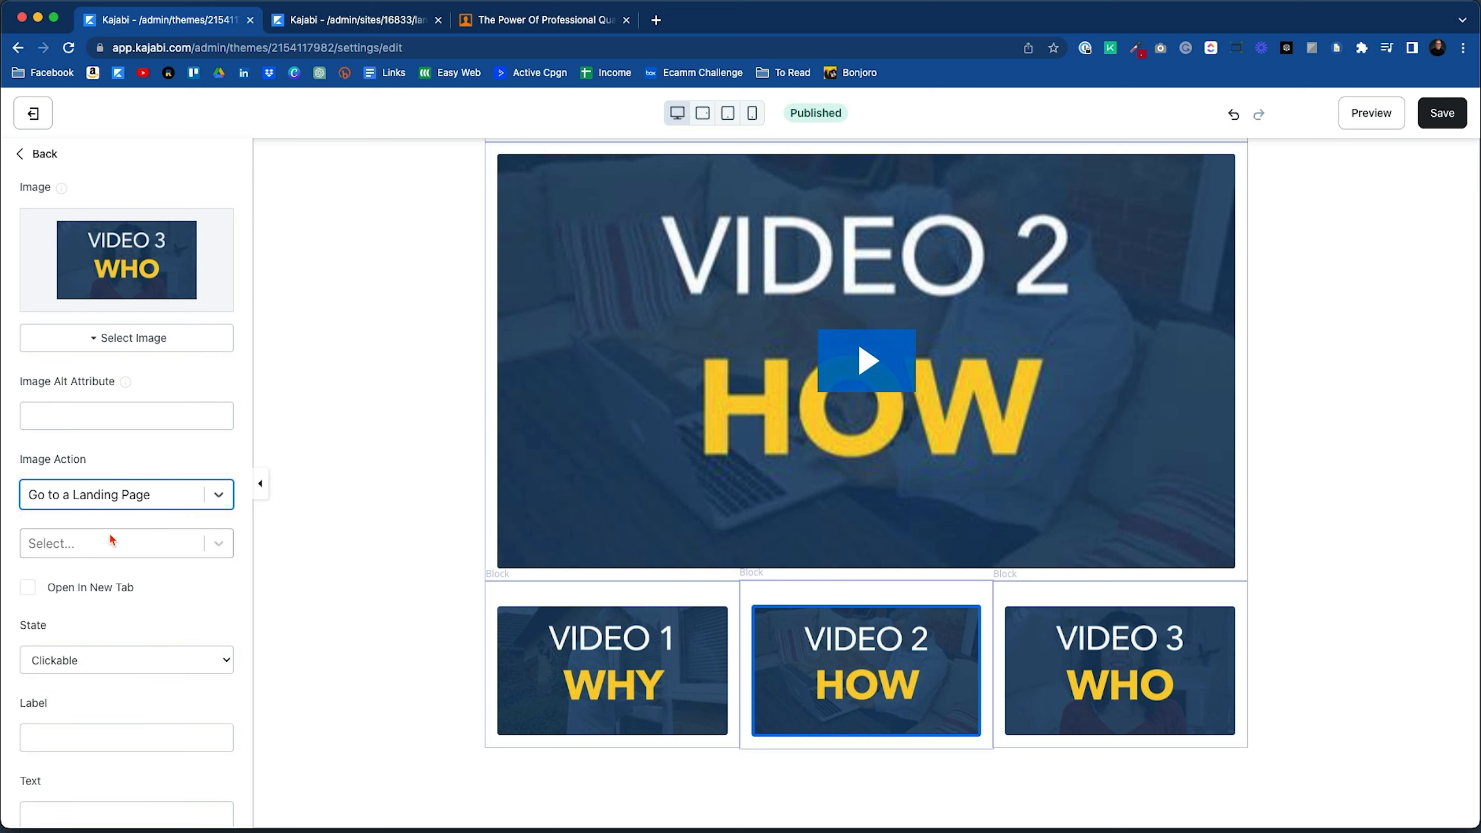
left_click(113, 544)
left_click(97, 646)
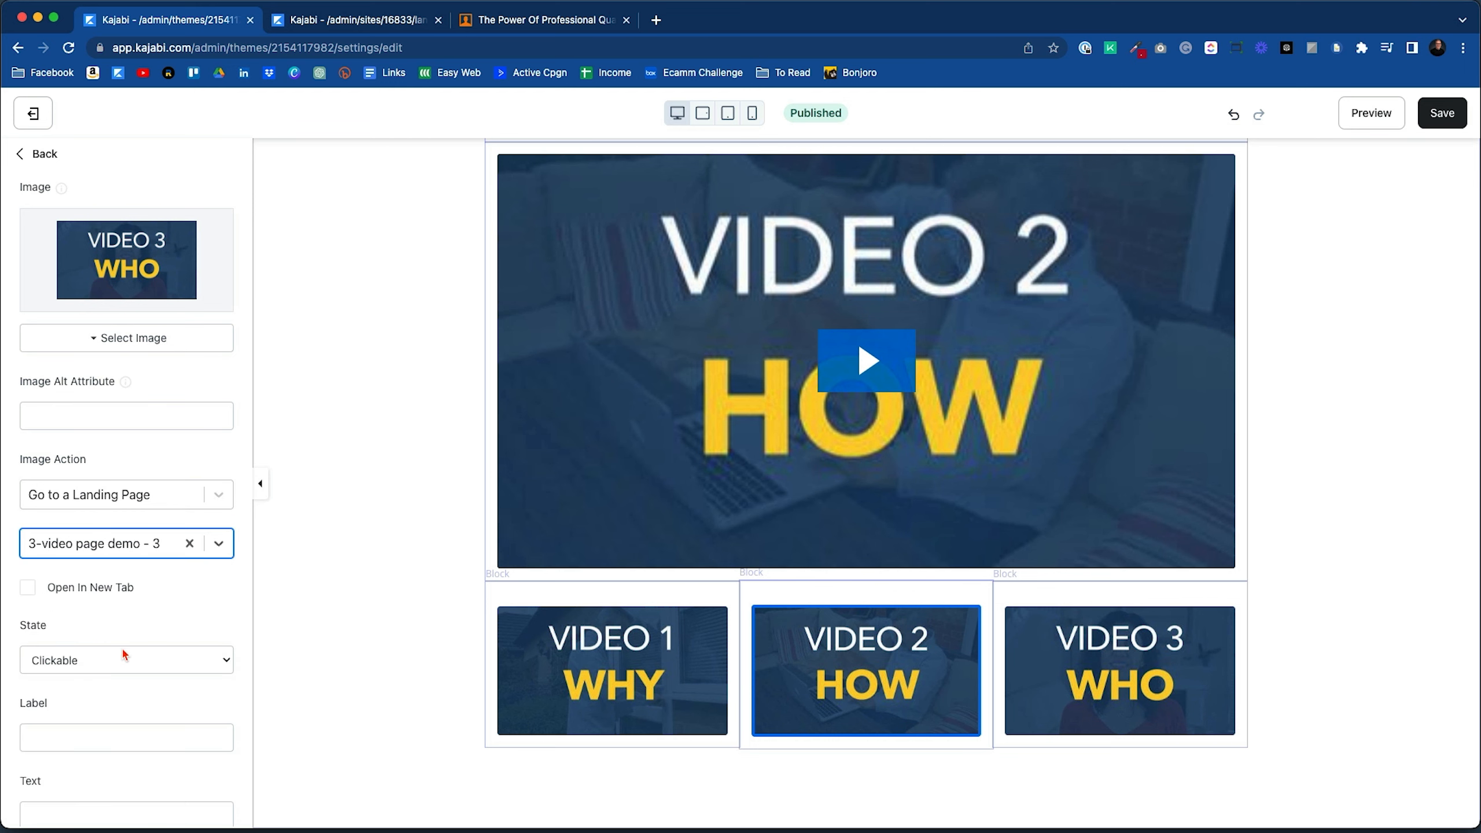
left_click(1437, 122)
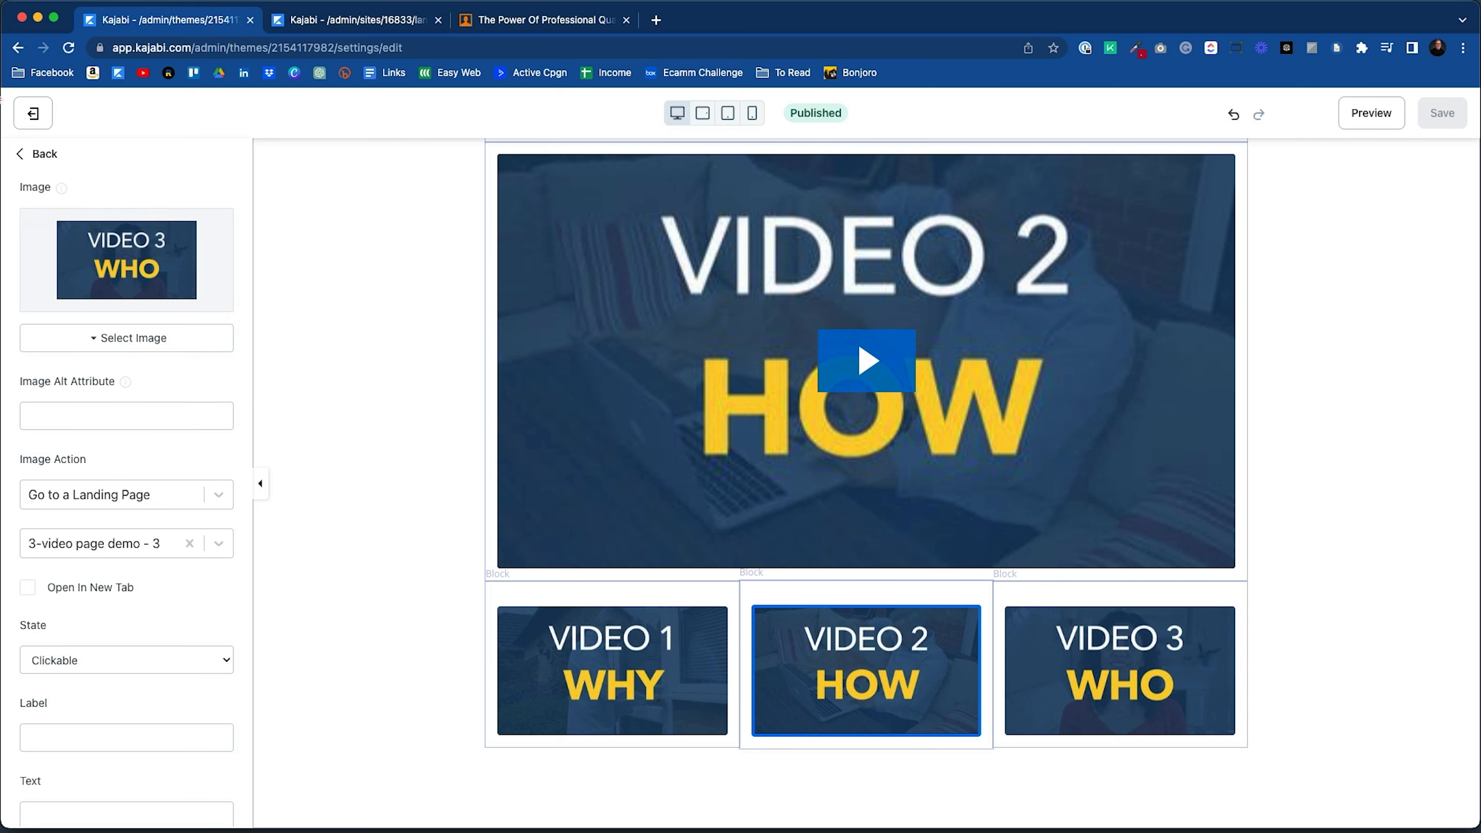
left_click(41, 118)
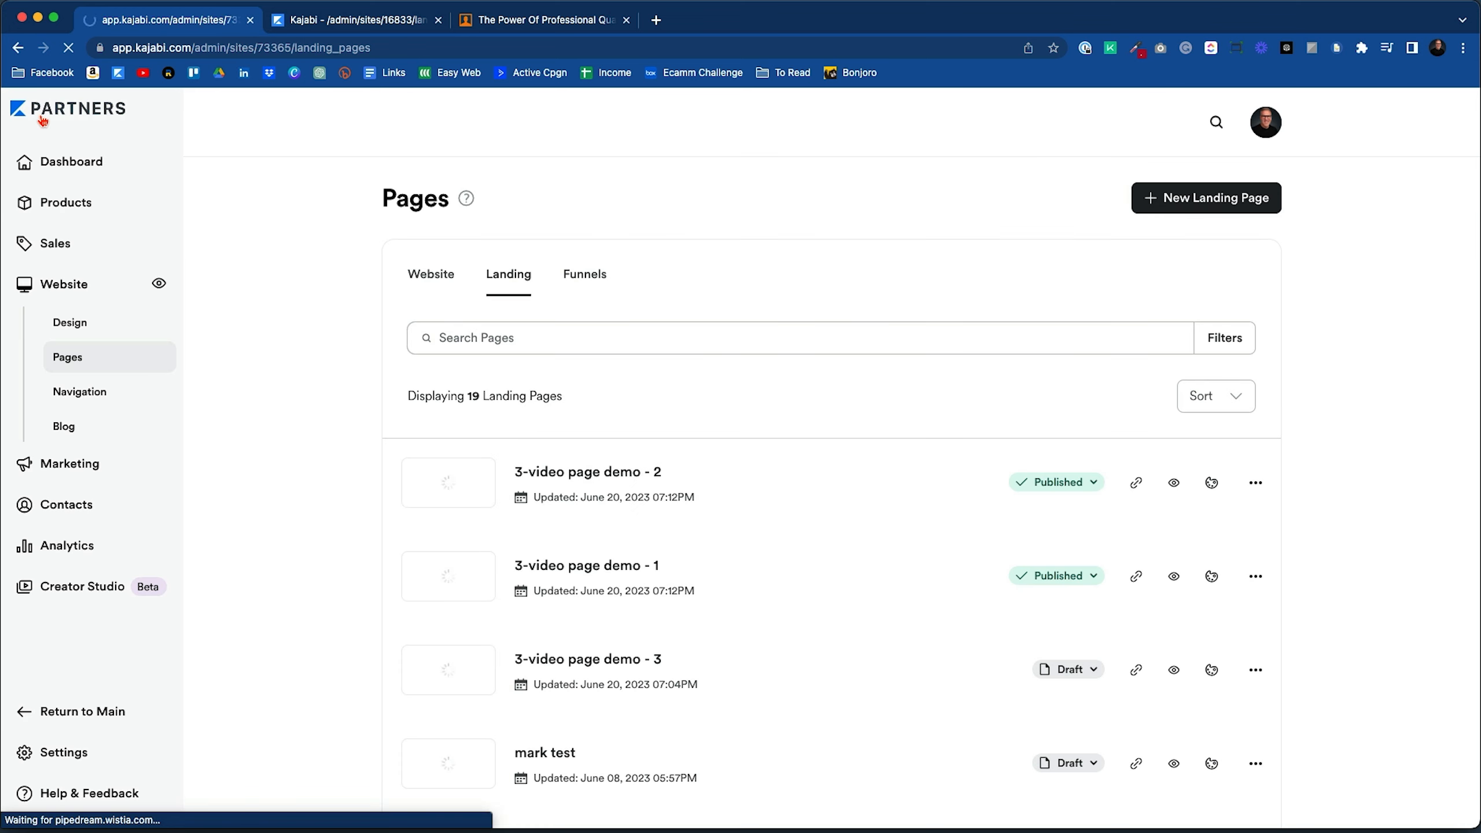
On the "3-video page demo - 3" page, link the Video 1 thumbnail to the "3-video page demo - 1" landing page.
left_click(598, 663)
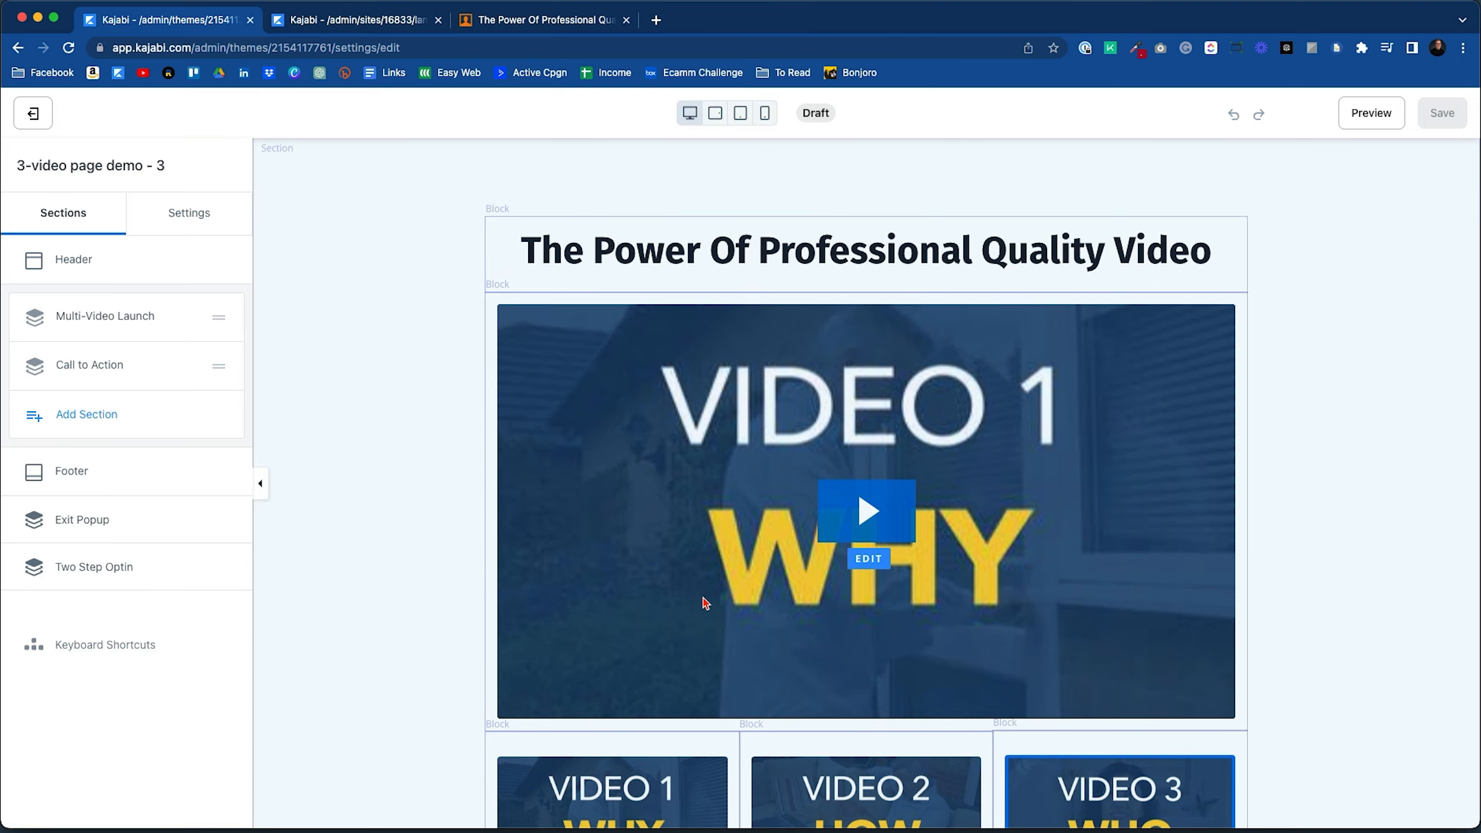
scroll(706, 604, "down", 5)
left_click(610, 594)
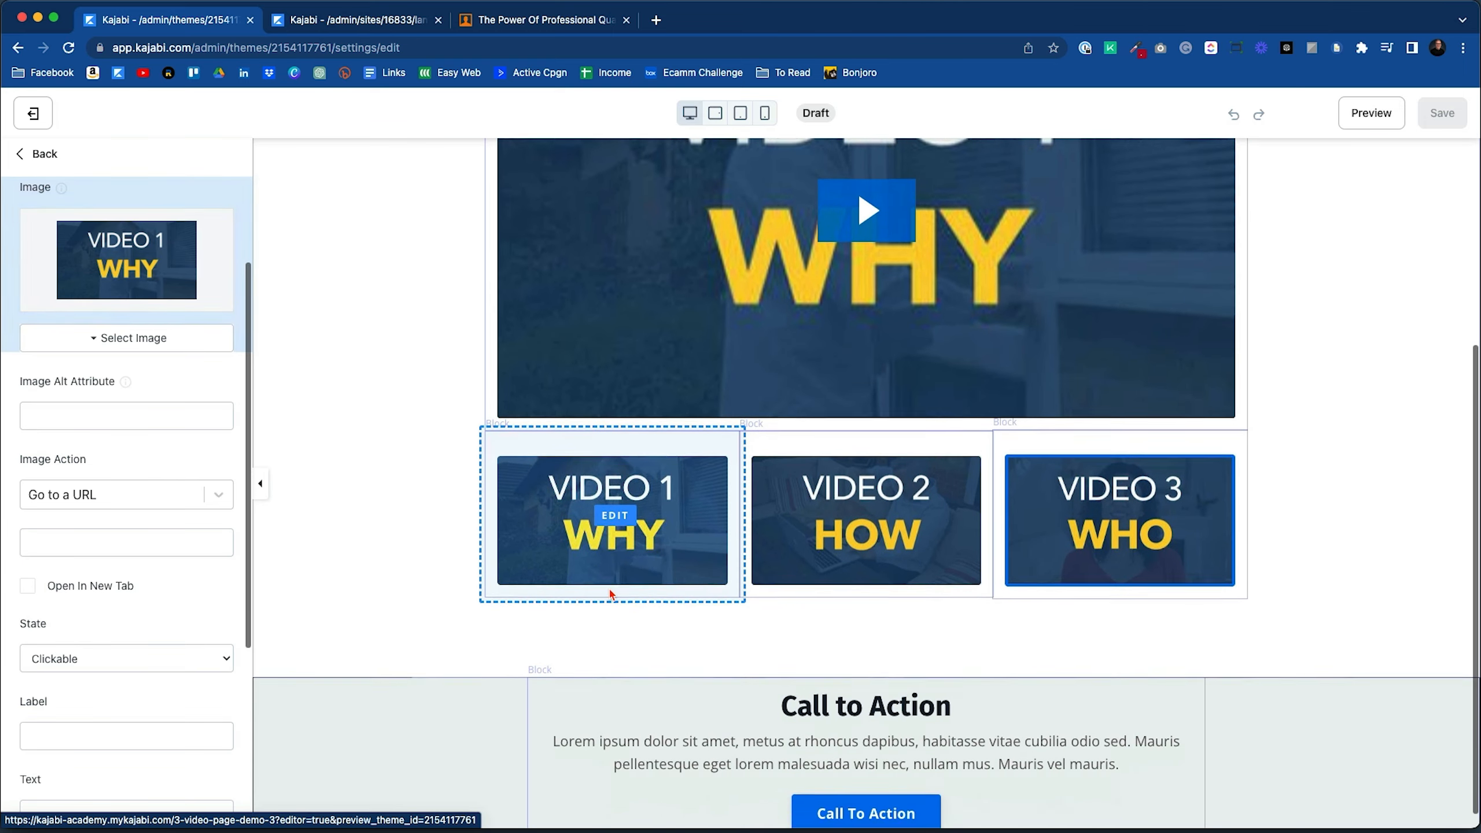
left_click(93, 500)
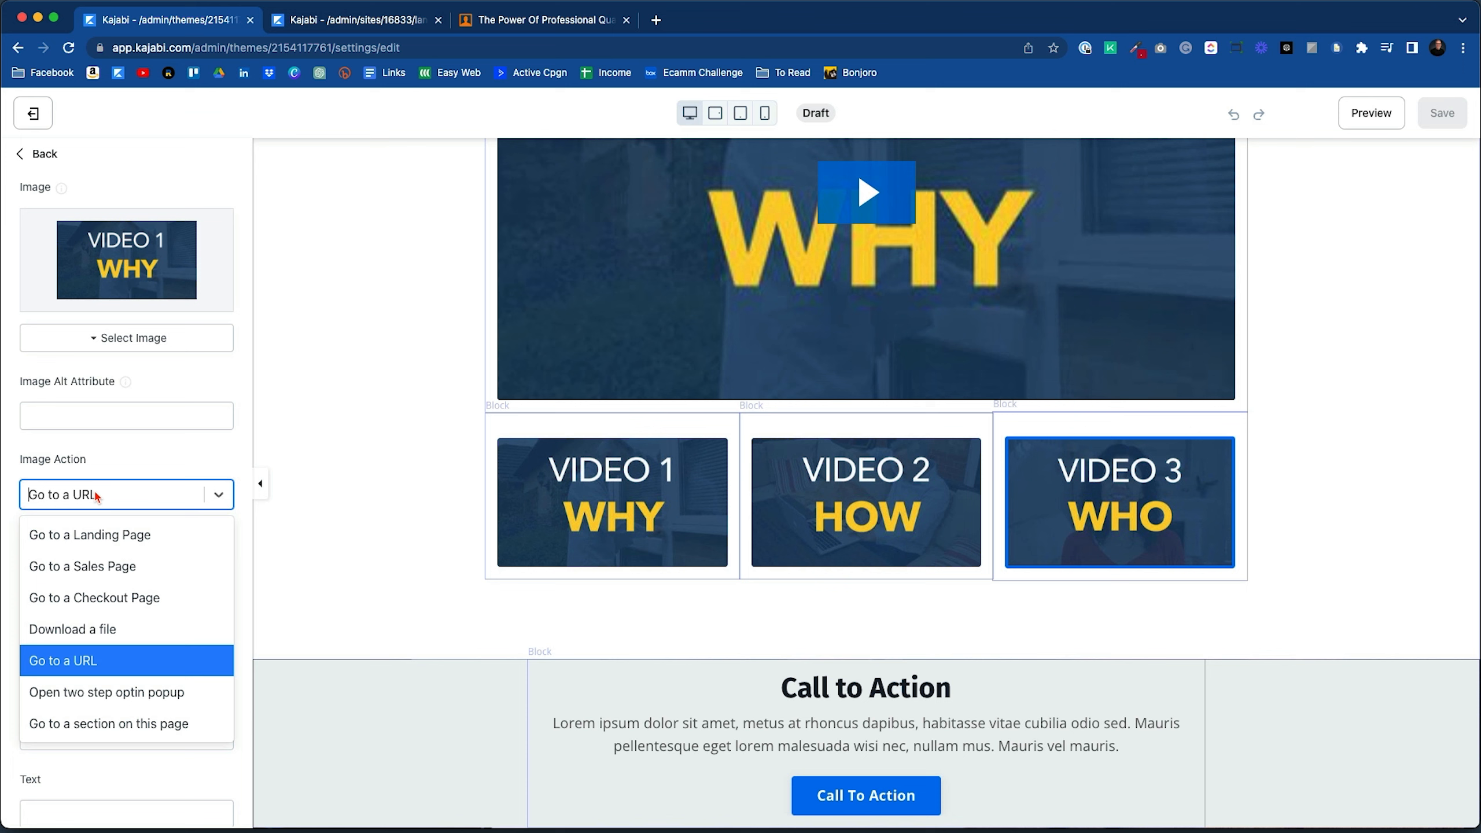
left_click(98, 536)
left_click(99, 545)
left_click(100, 582)
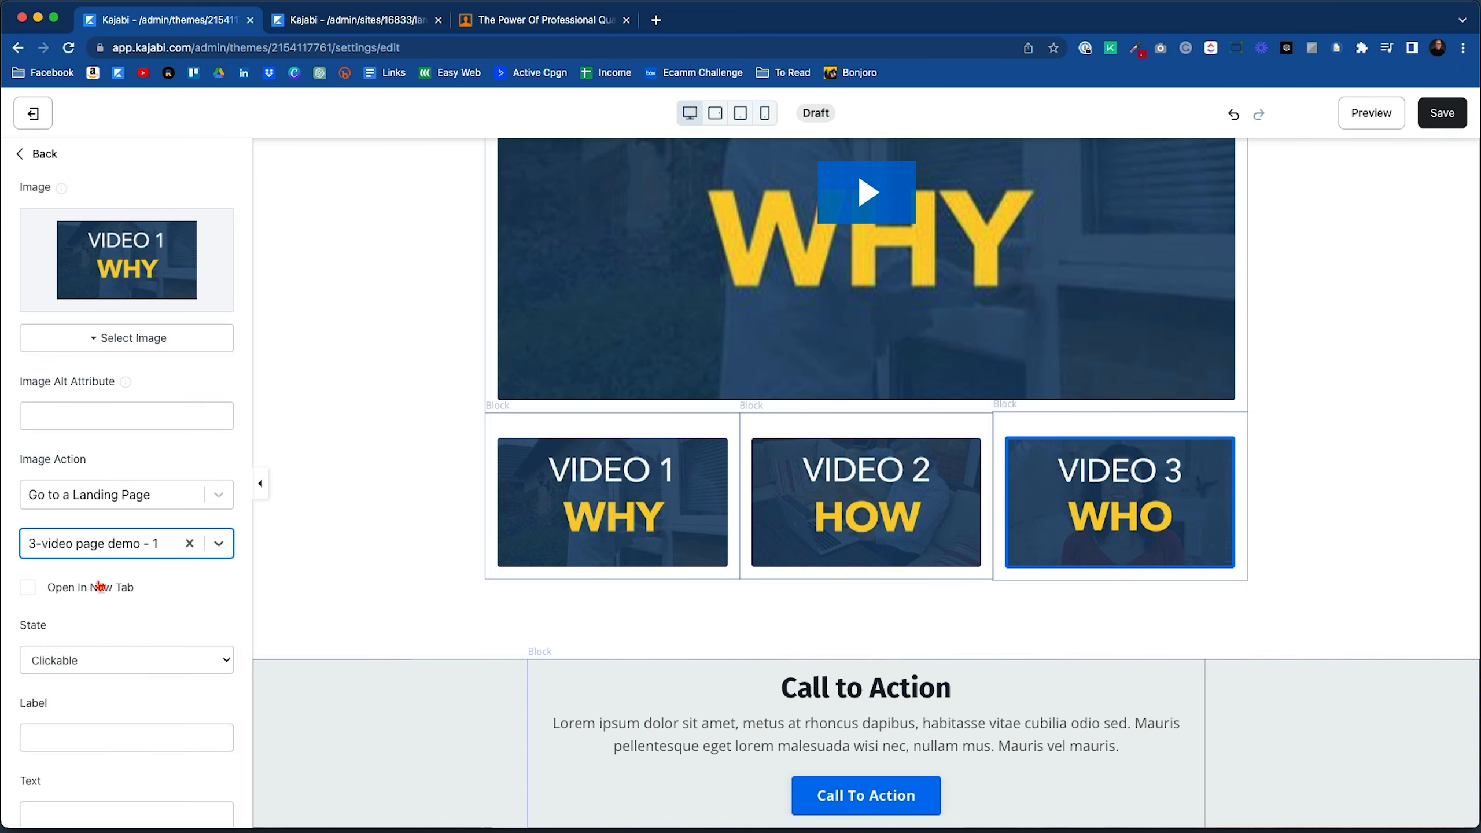
Link the Video 2 thumbnail to the "3-video page demo - 2" landing page and save the page.
left_click(865, 513)
left_click(111, 494)
left_click(106, 530)
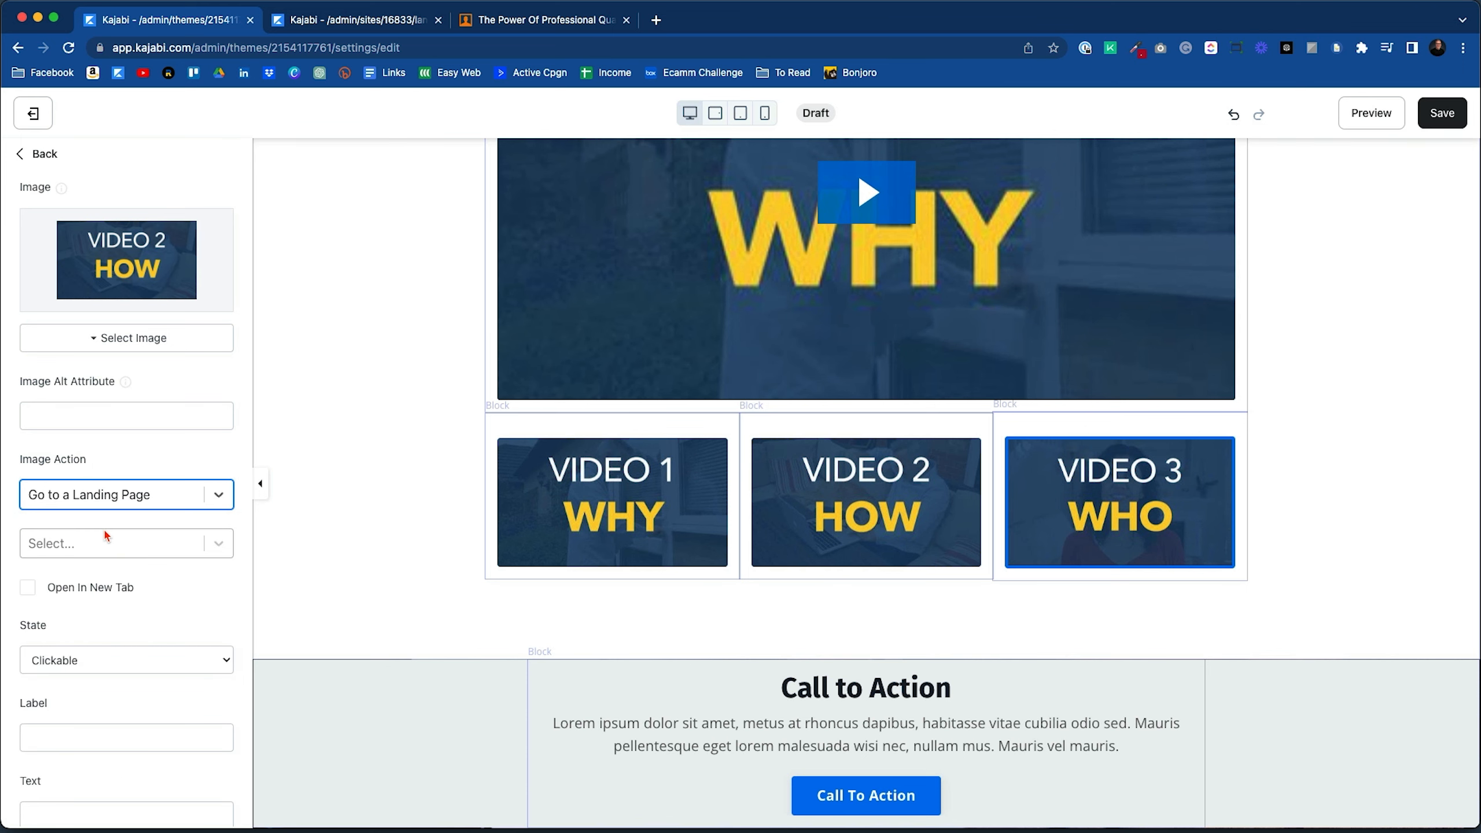
left_click(106, 544)
left_click(99, 612)
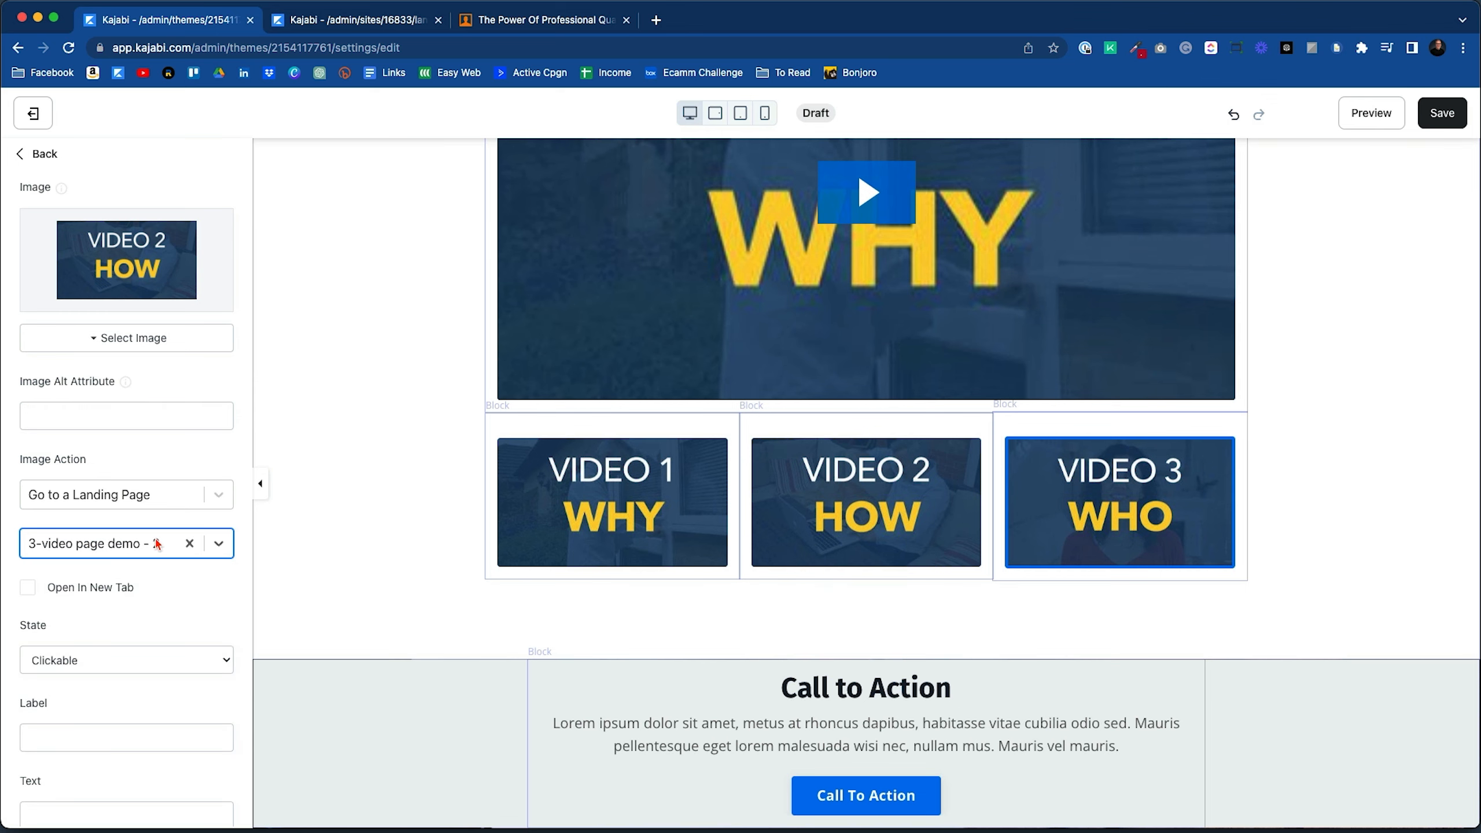
left_click(1160, 514)
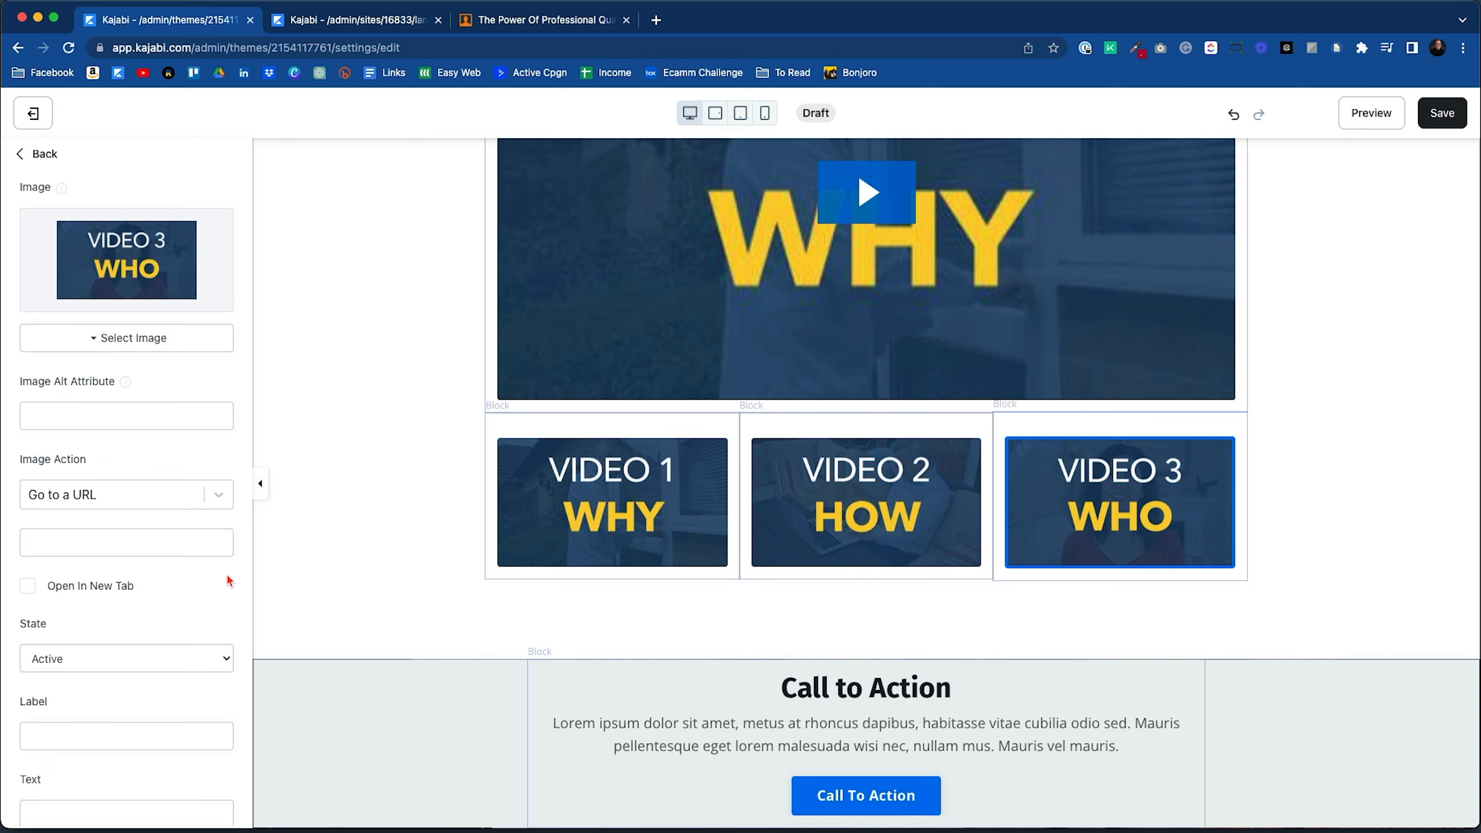
left_click(1440, 114)
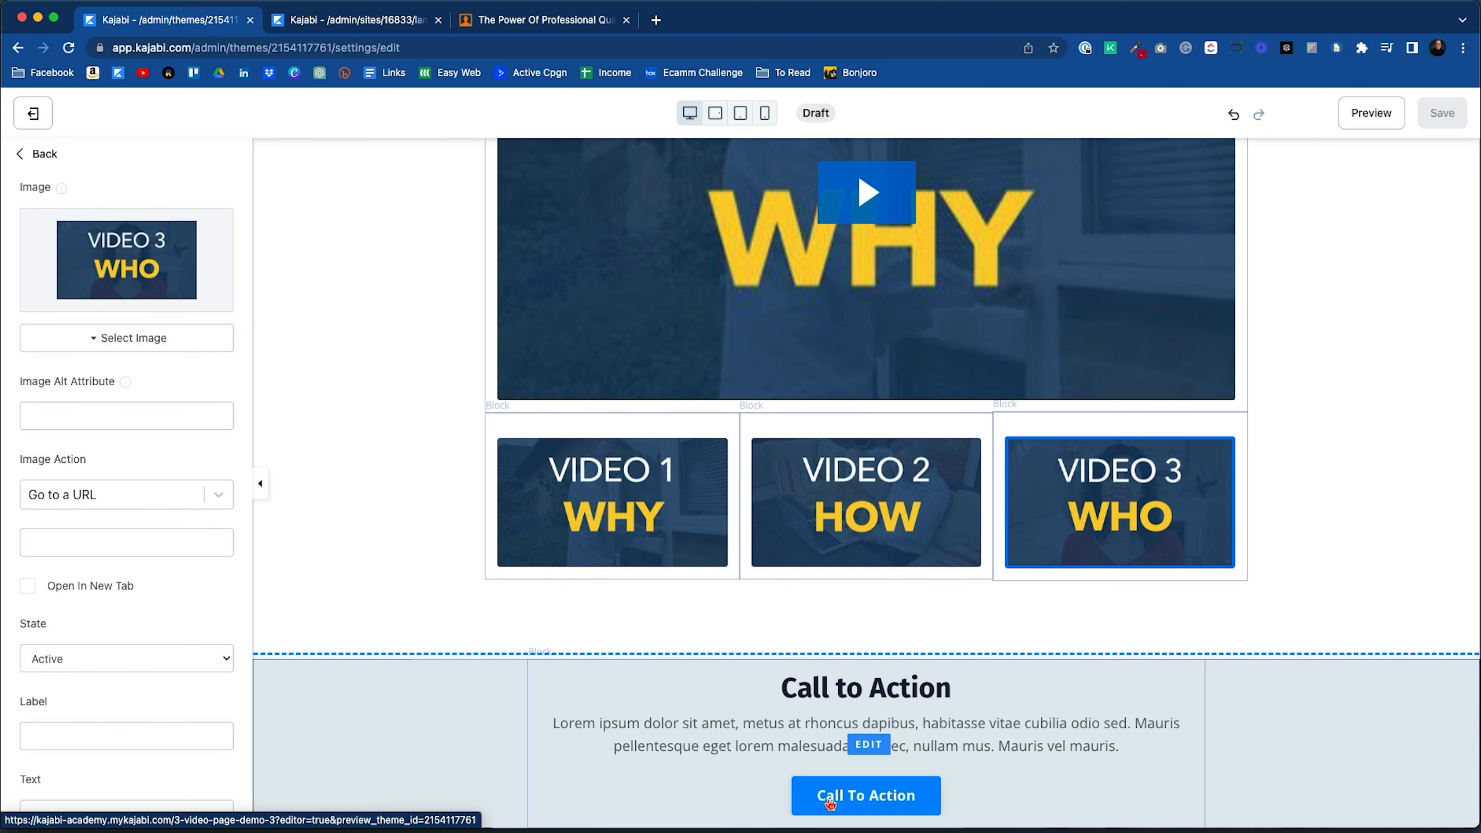
Return to the landing pages list and publish the "3-video page demo - 3" page.
left_click(367, 488)
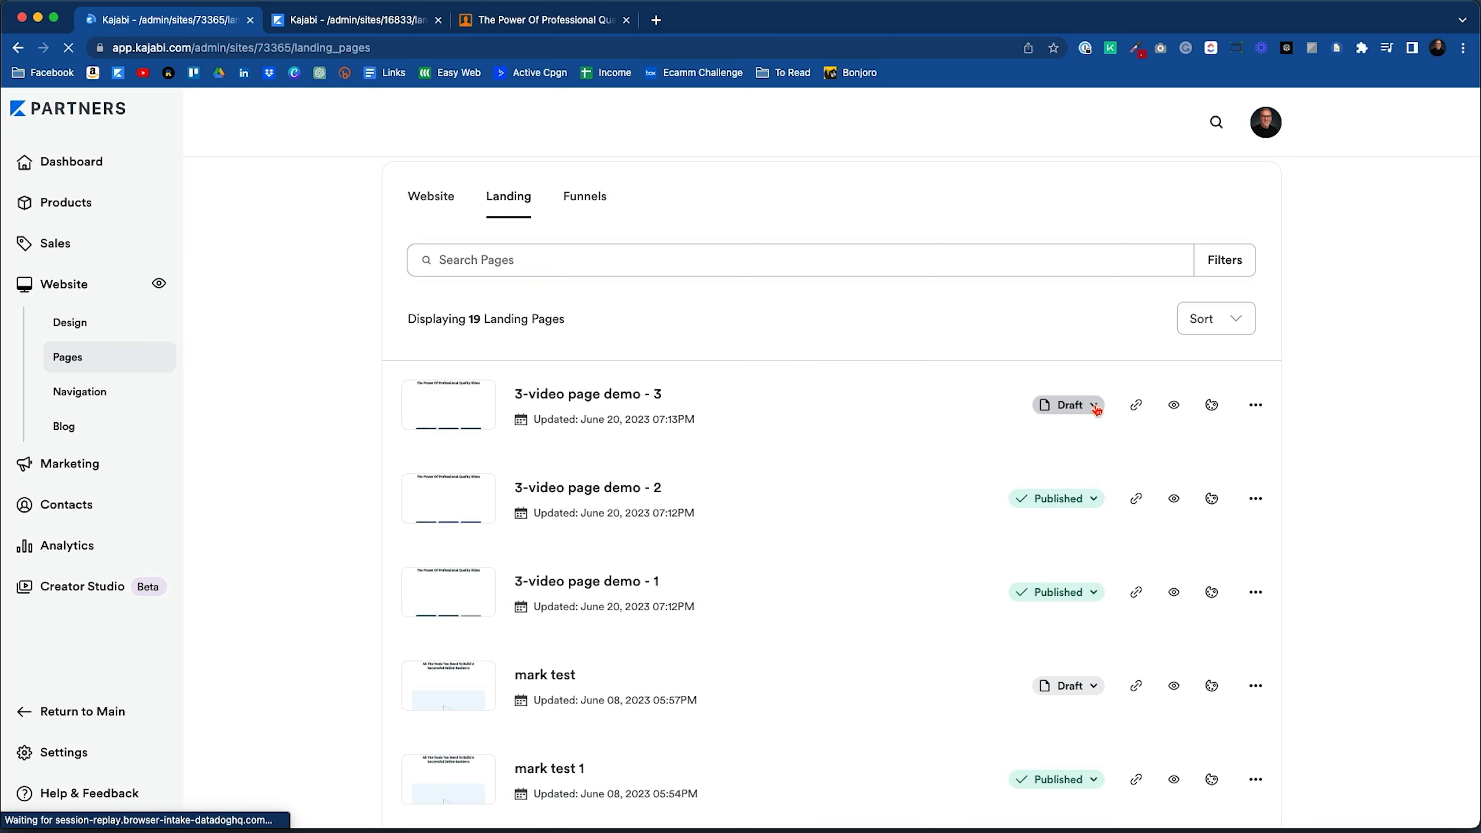
left_click(1095, 407)
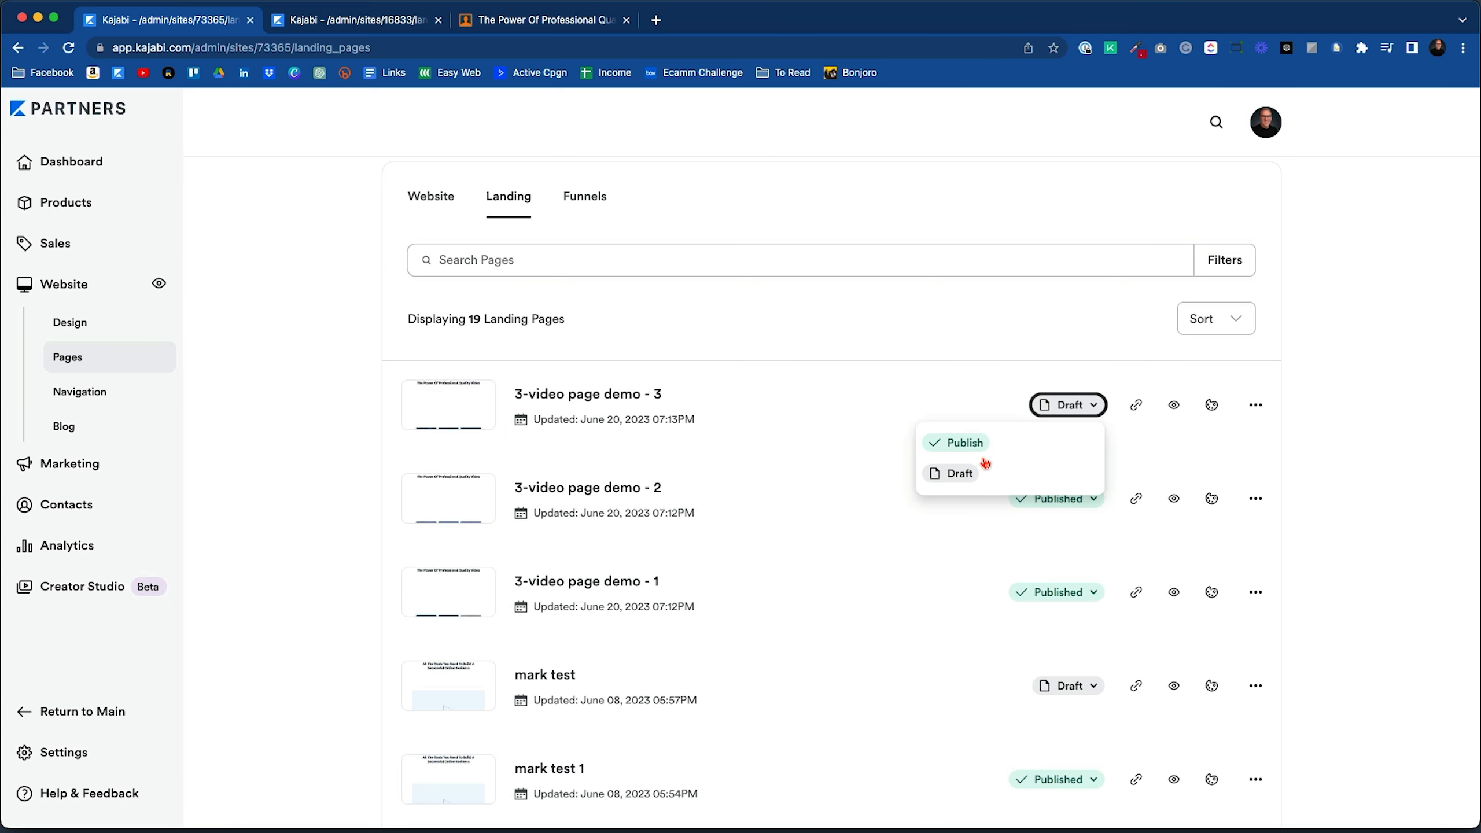
left_click(966, 444)
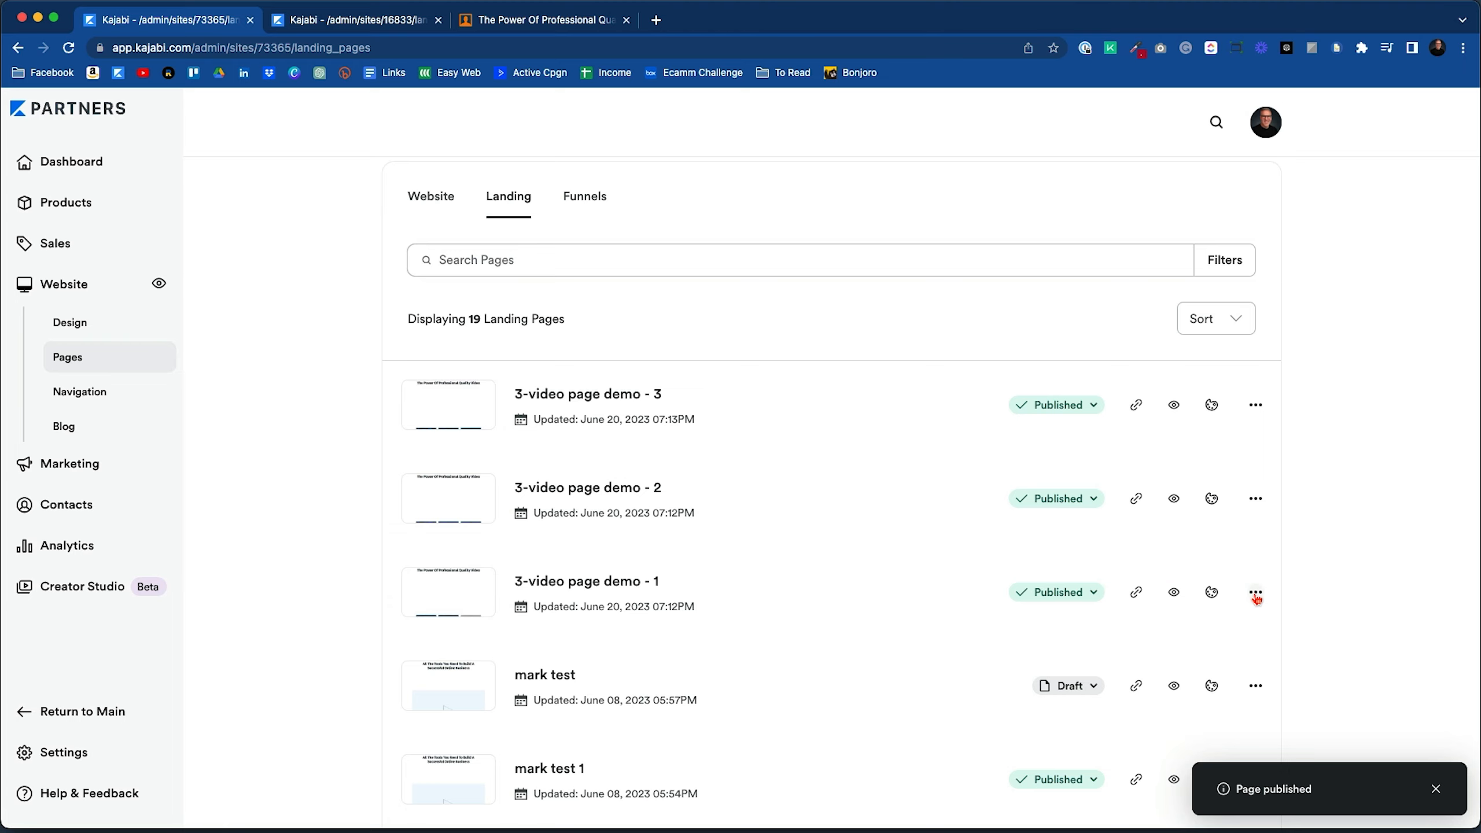
Preview the "3-video page demo - 1" page, unmute its main video and check the three thumbnails.
left_click(1174, 592)
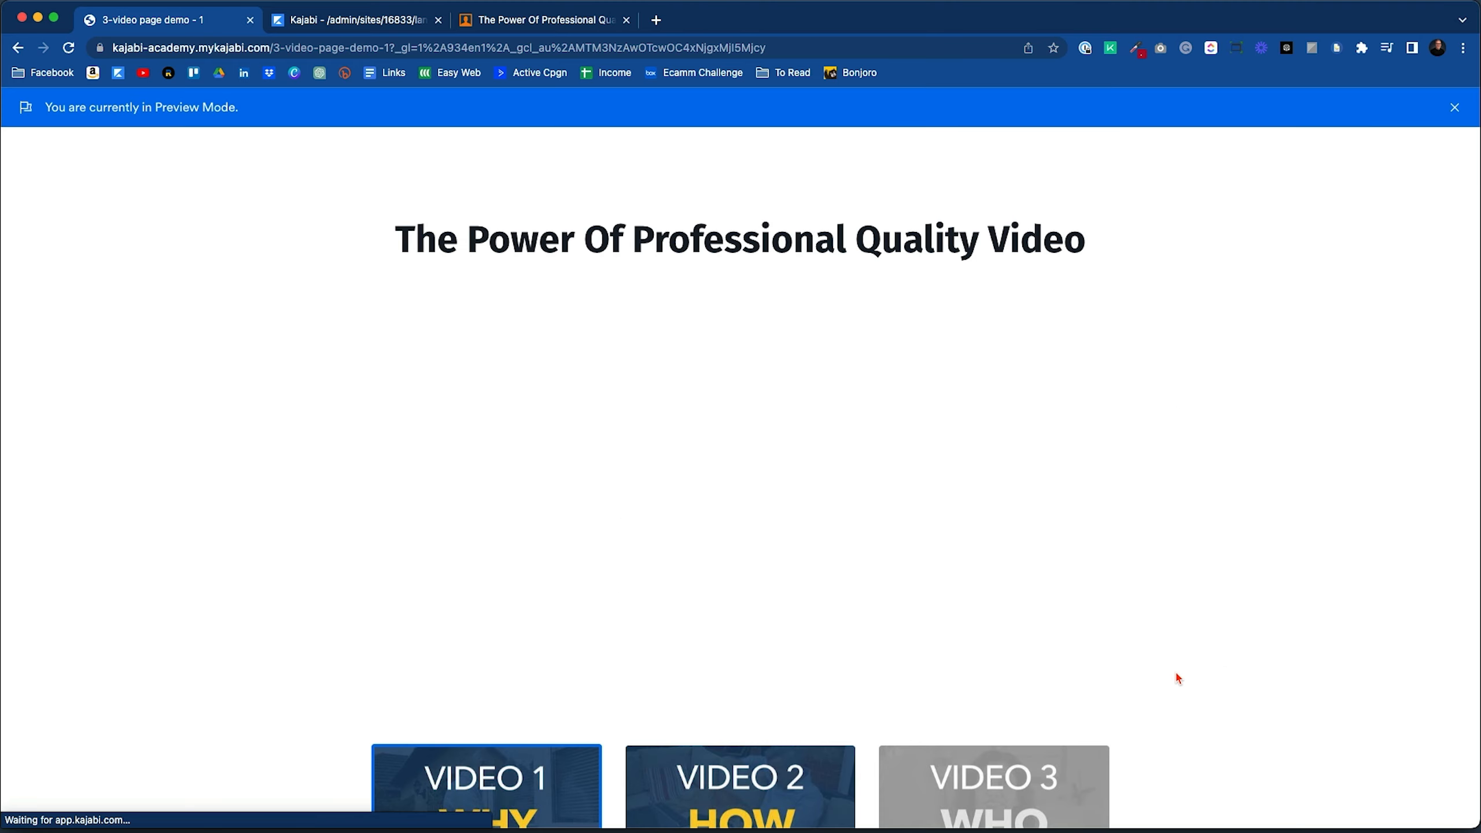
scroll(268, 648, "down", 3)
scroll(265, 642, "up", 2)
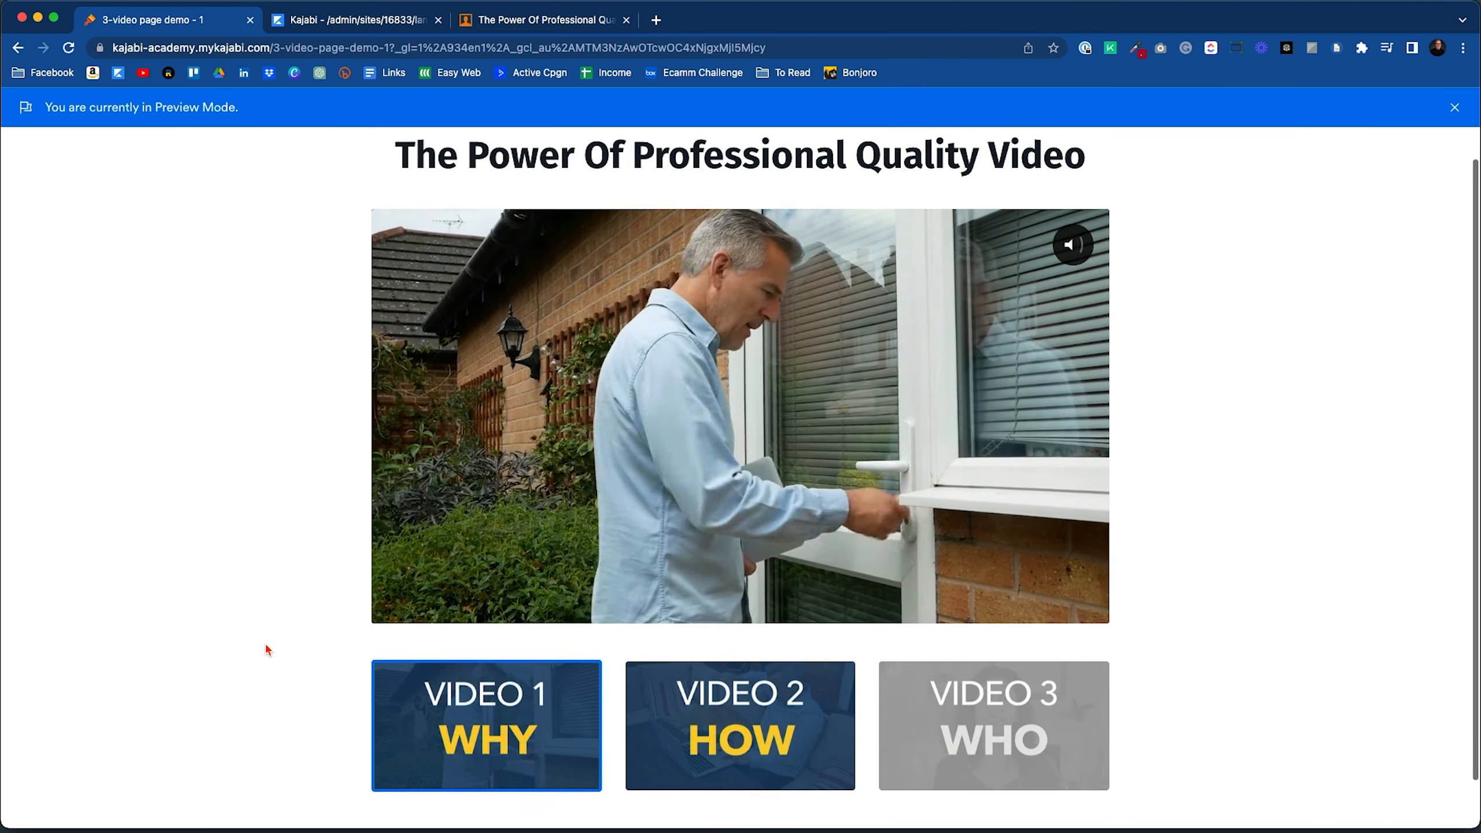
scroll(266, 644, "down", 1)
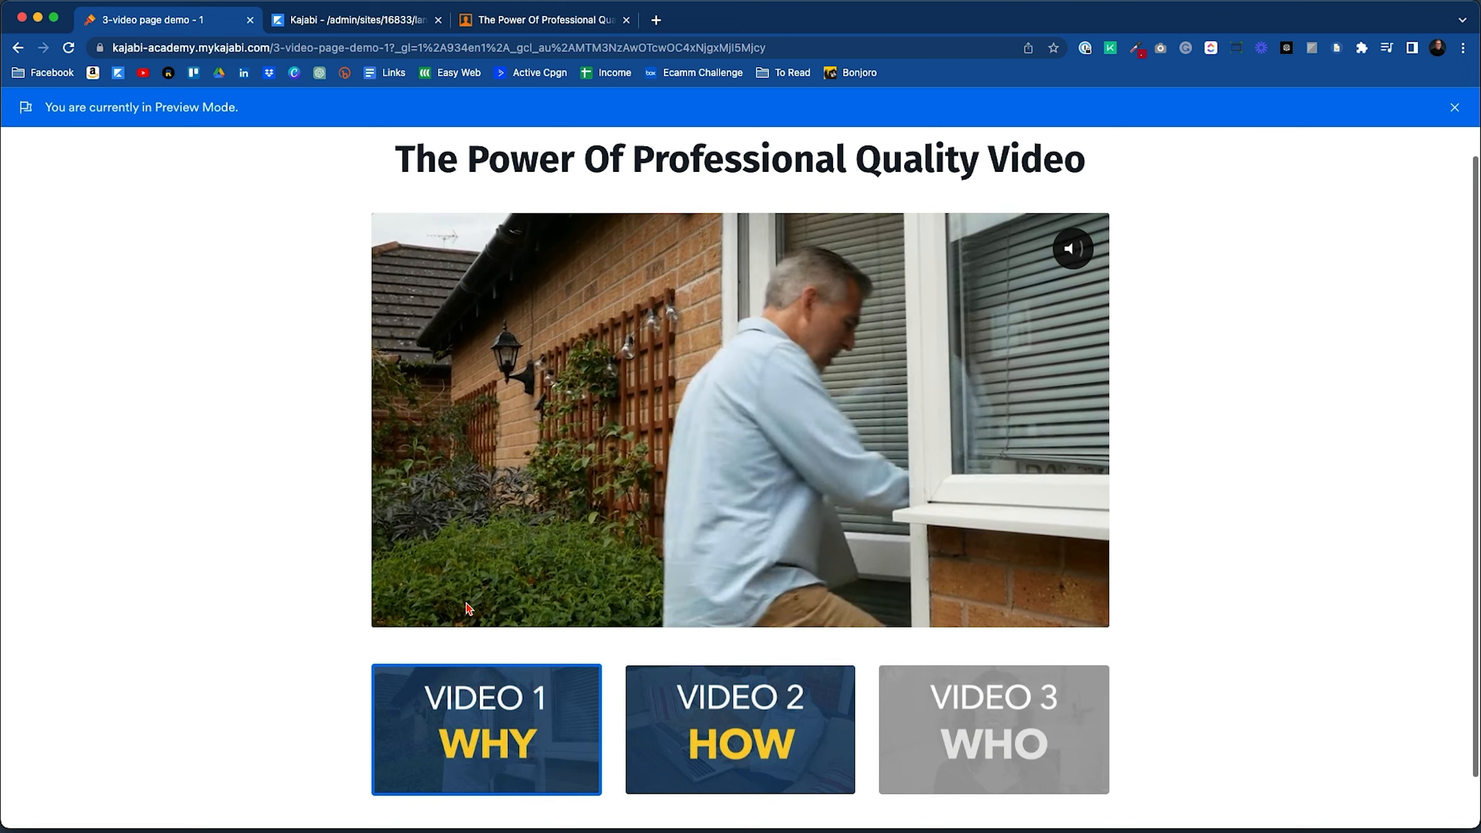
left_click(1071, 251)
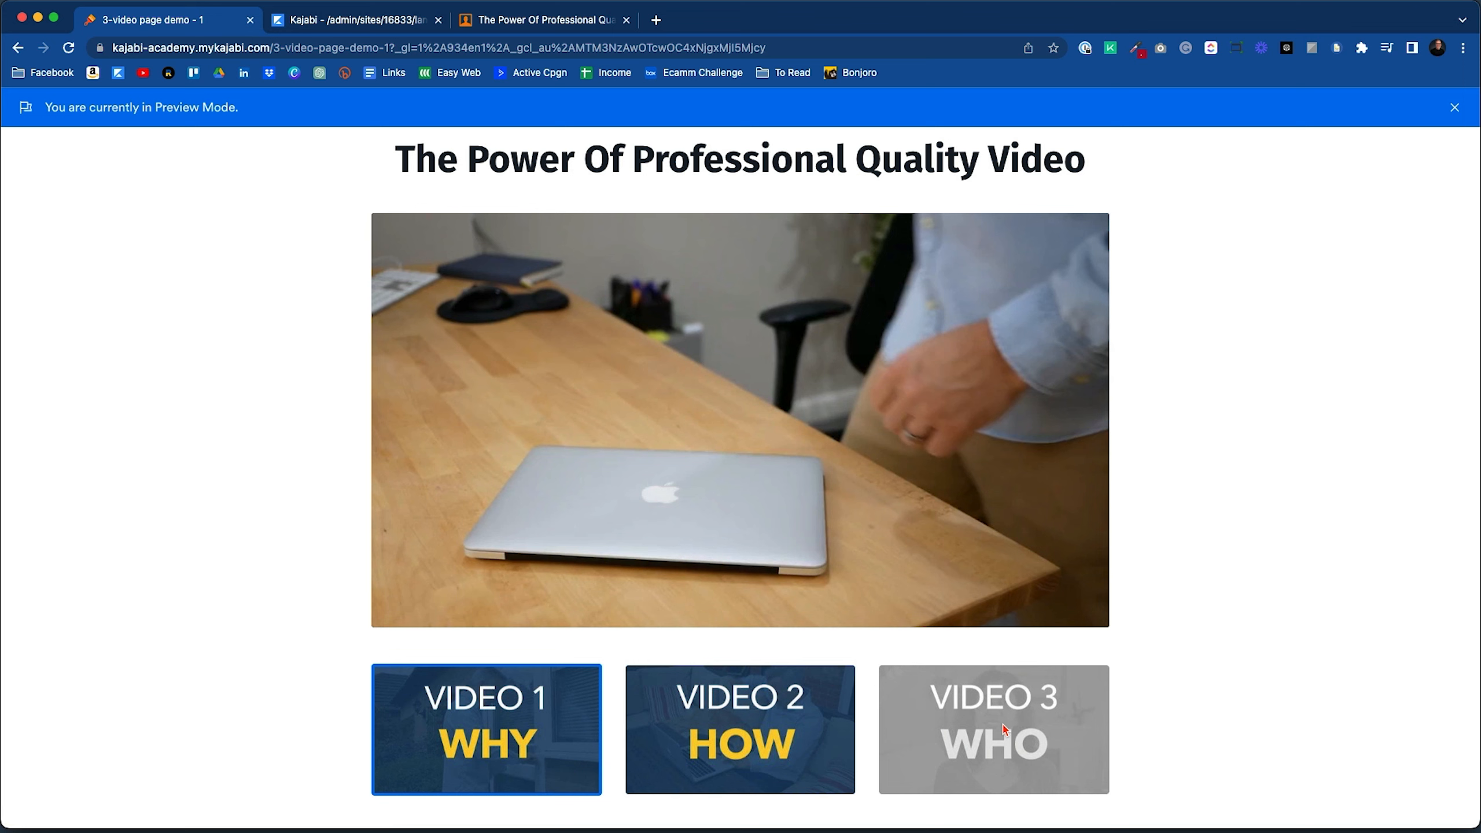
scroll(712, 697, "down", 1)
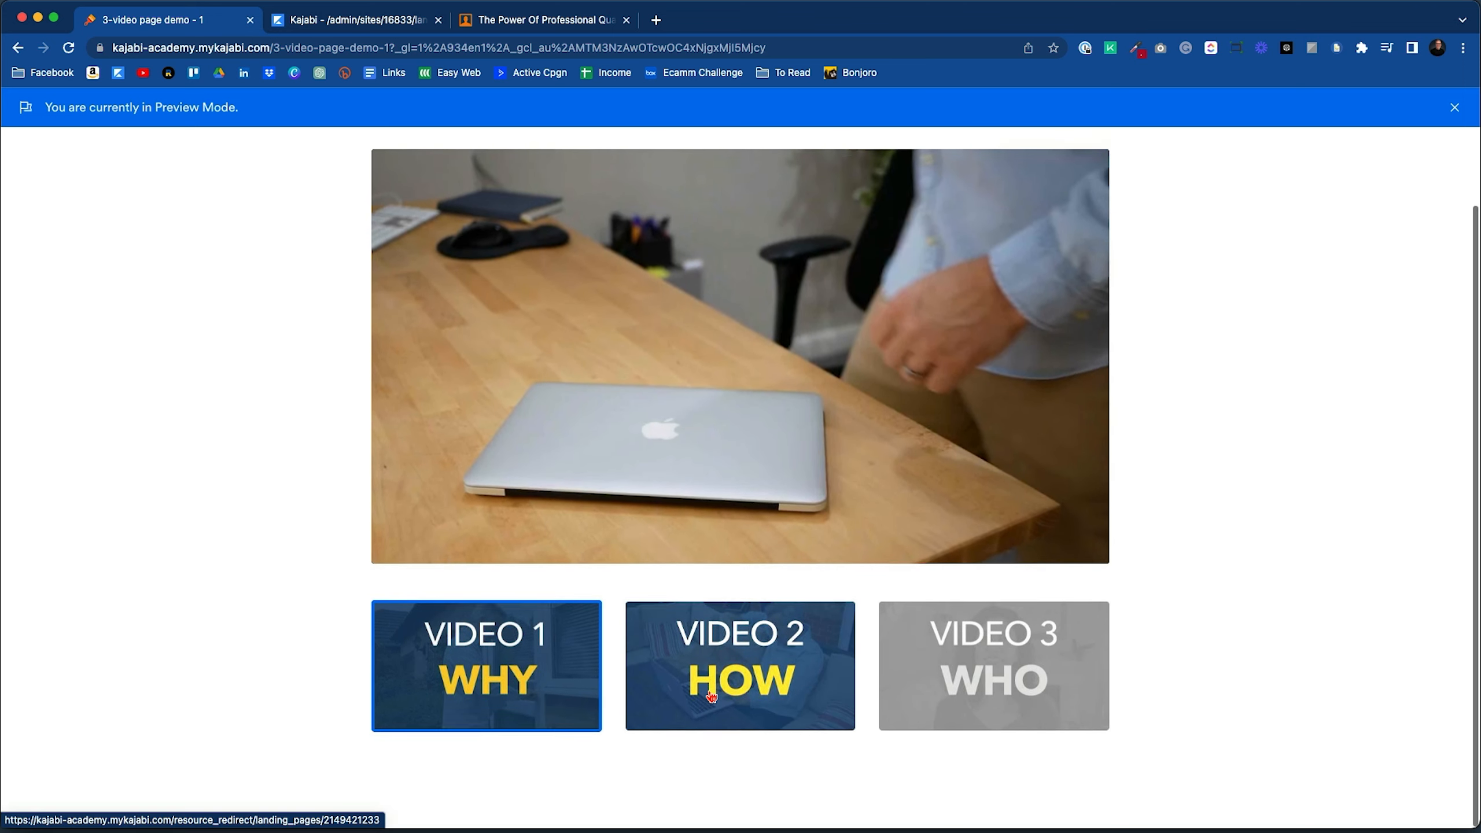
scroll(712, 696, "up", 2)
scroll(712, 697, "down", 2)
left_click(712, 696)
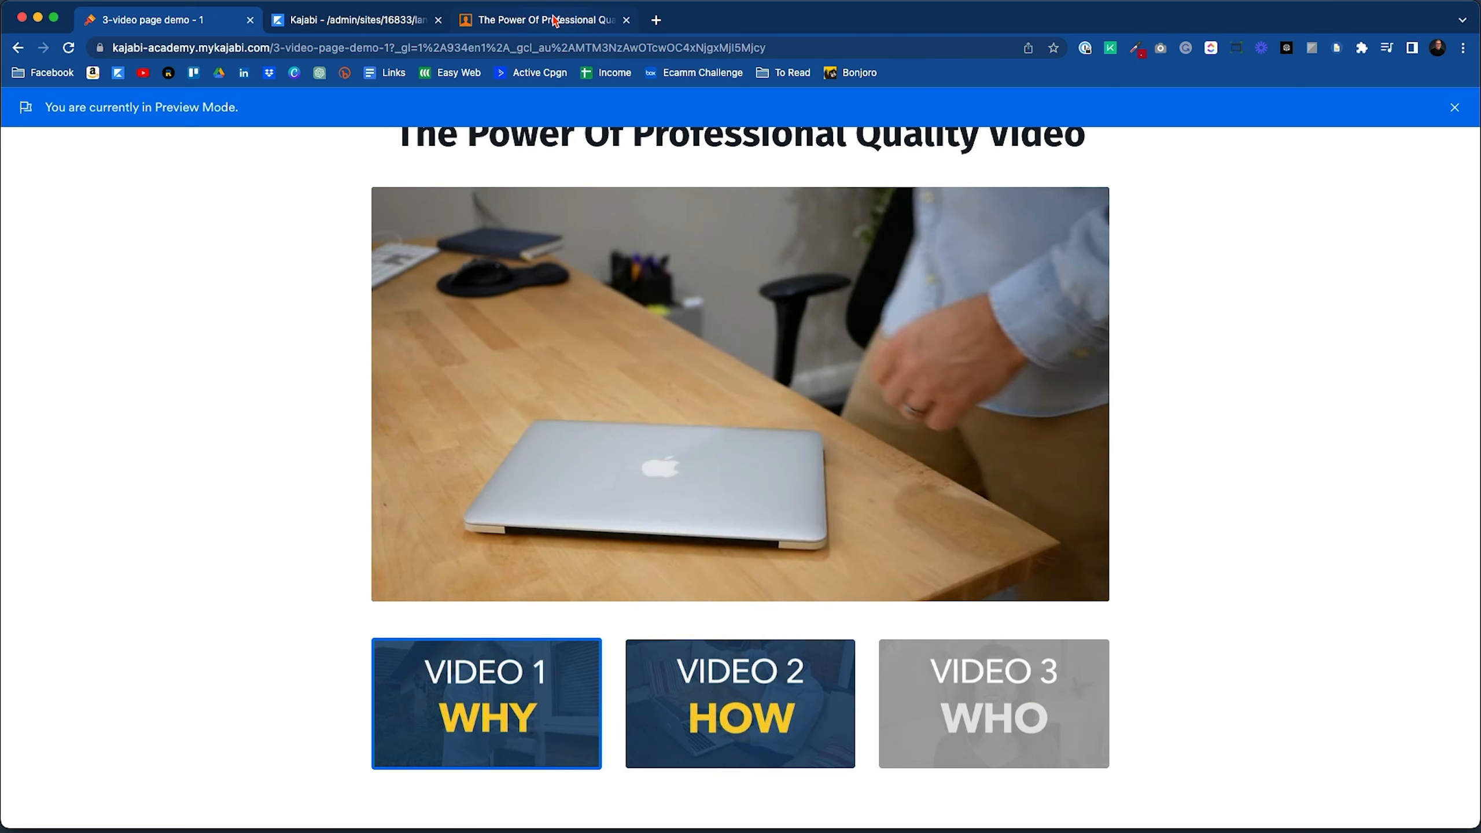
Examine the Video 1, 2 and 3 thumbnails on the live "The Power Of Professional Quality Video" page for Video 2.
scroll(601, 692, "down", 4)
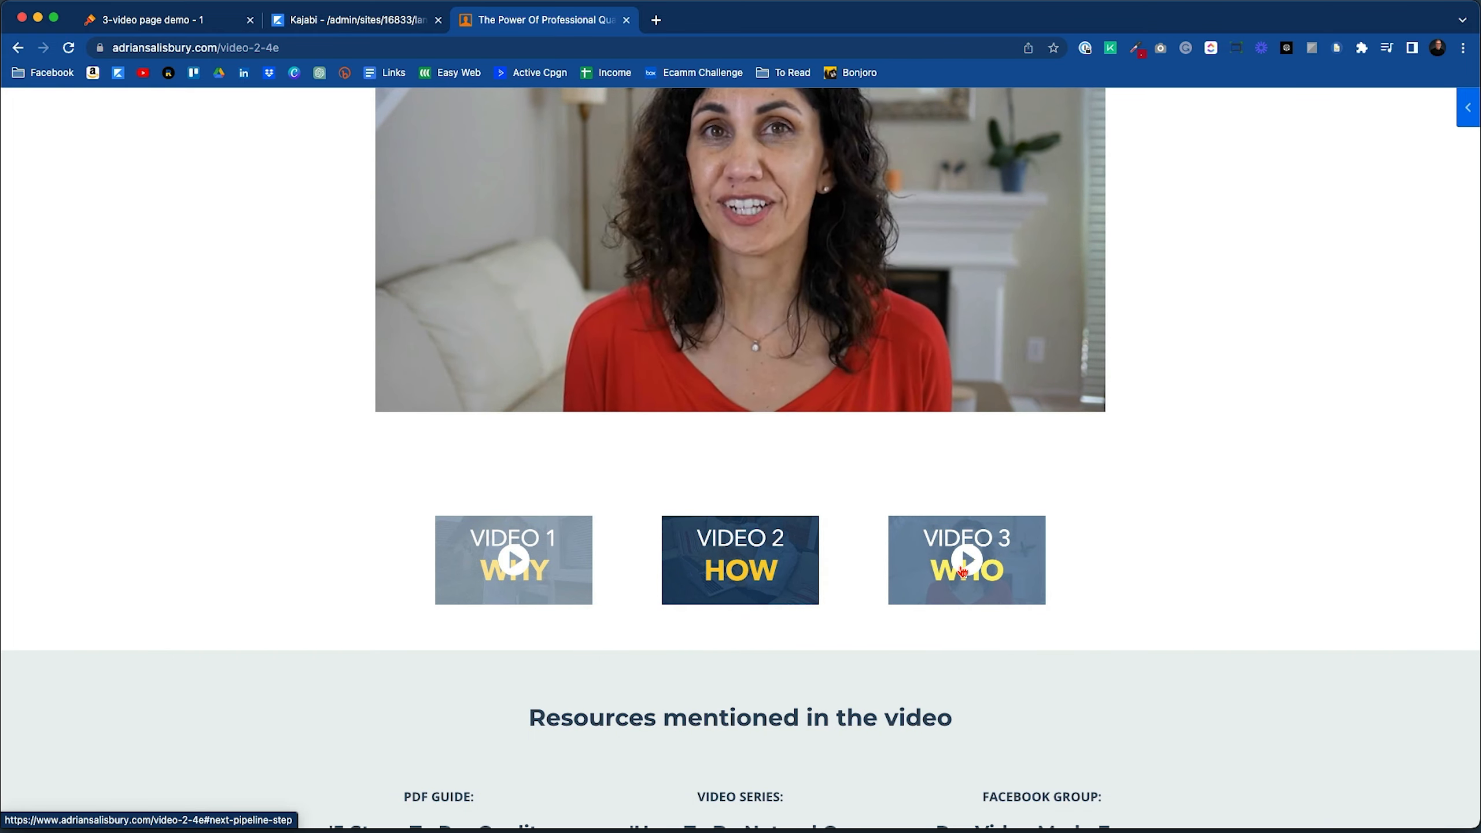
left_click(347, 21)
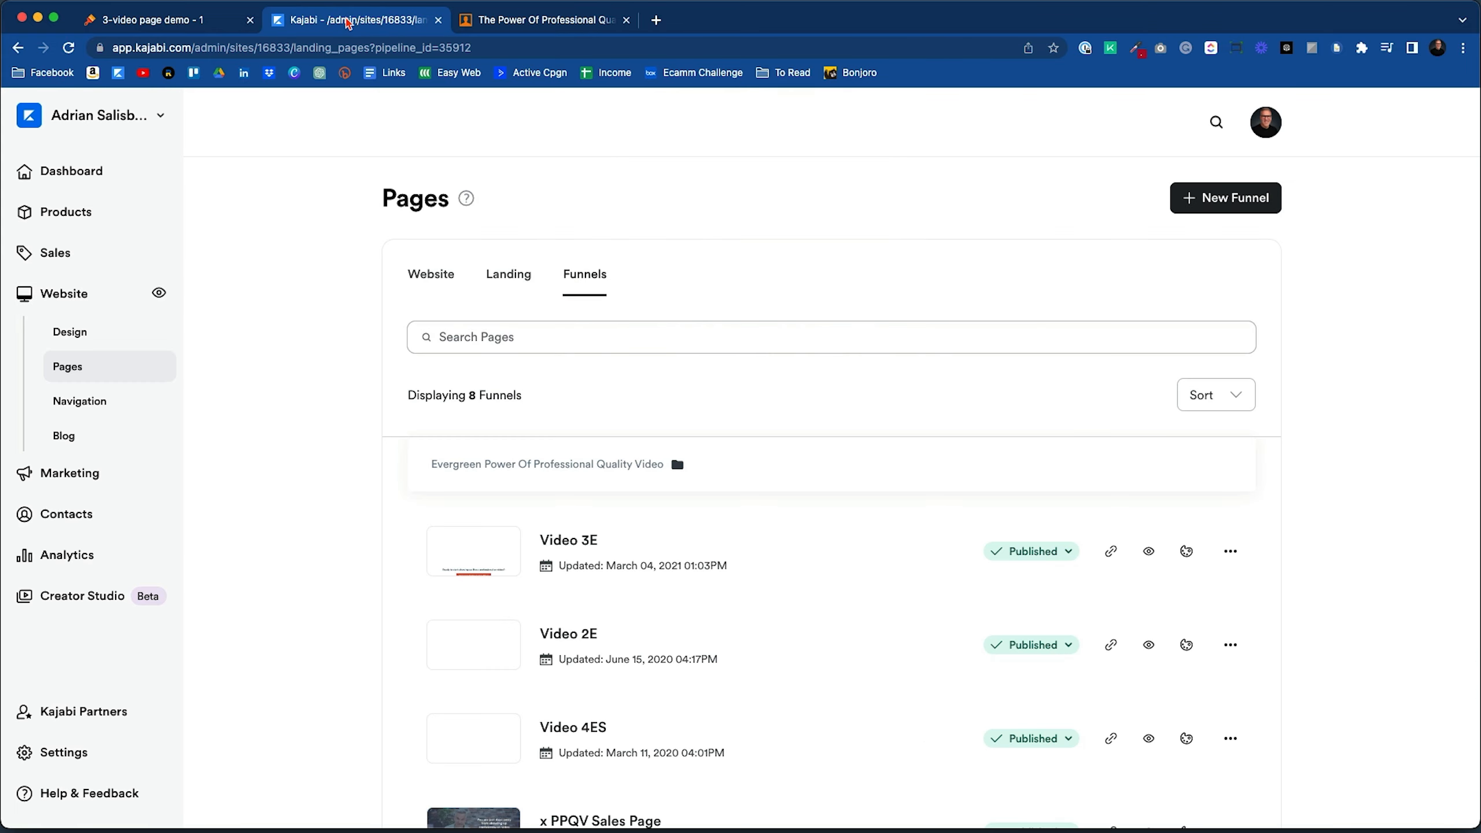
Return to the "3-video page demo - 1" preview and test the thumbnail links through to the Video 2 and Video 3 pages.
left_click(163, 19)
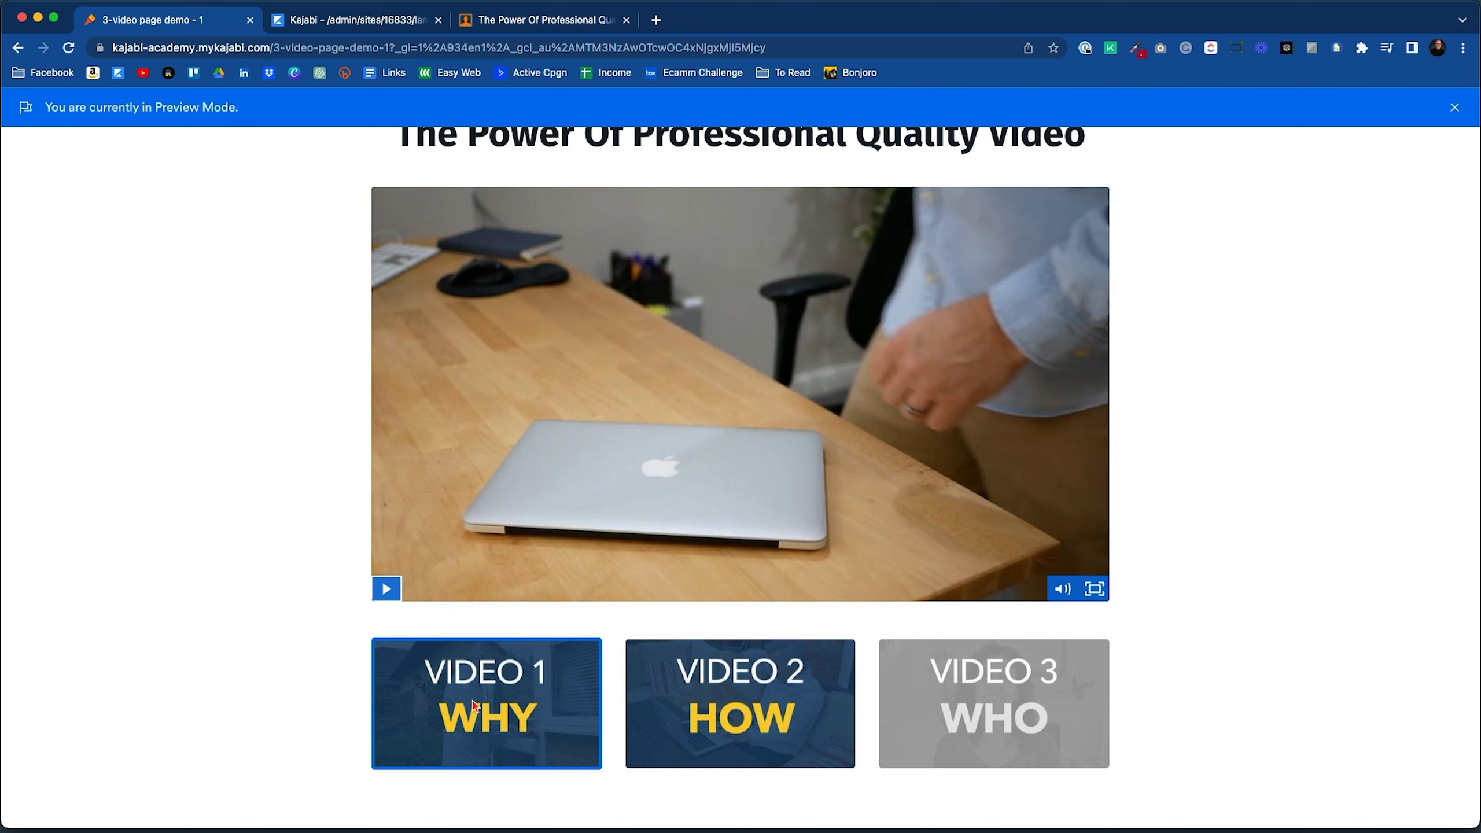
left_click(740, 705)
scroll(670, 667, "down", 3)
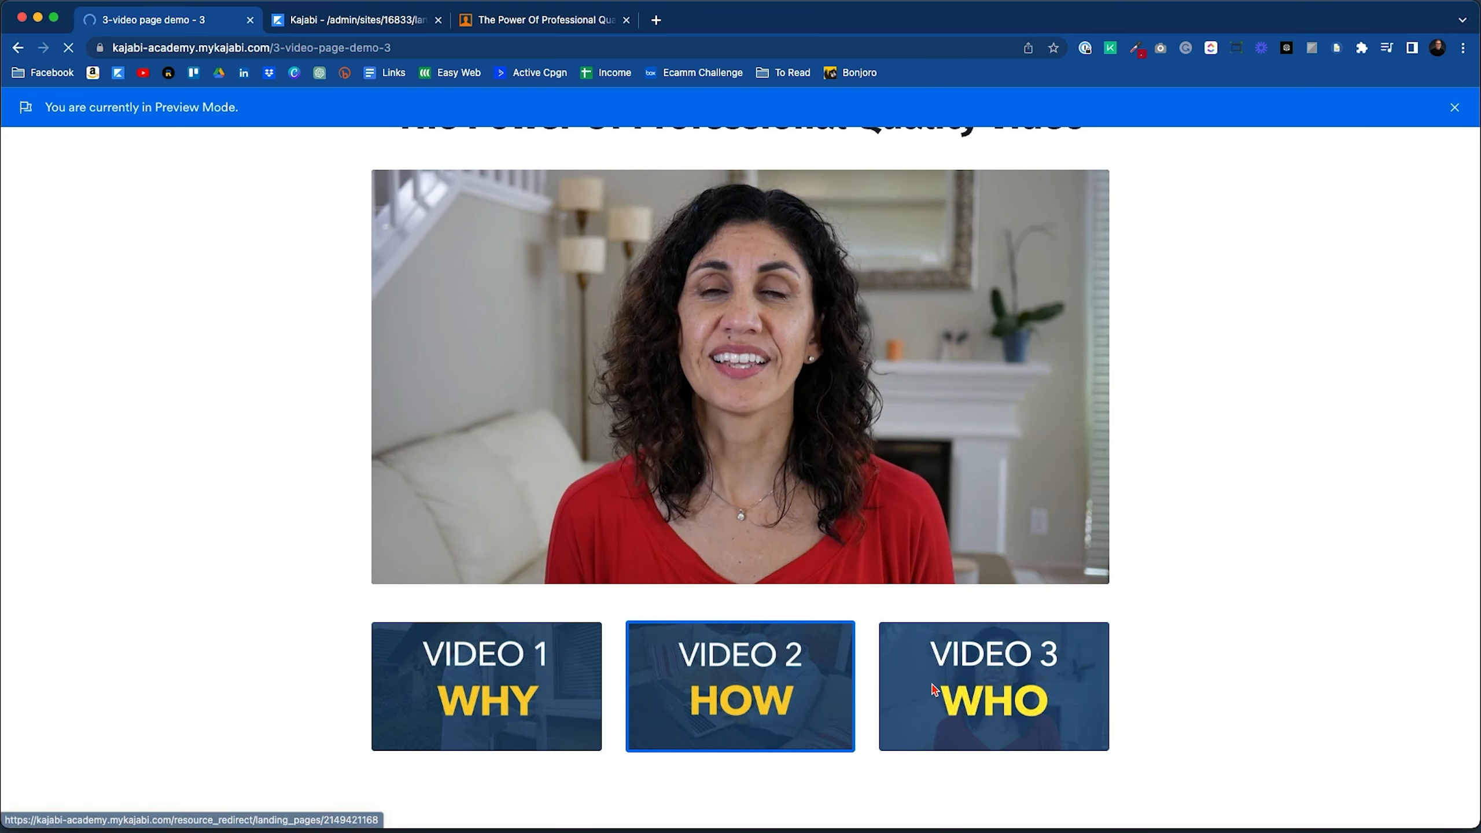
scroll(1180, 561, "down", 5)
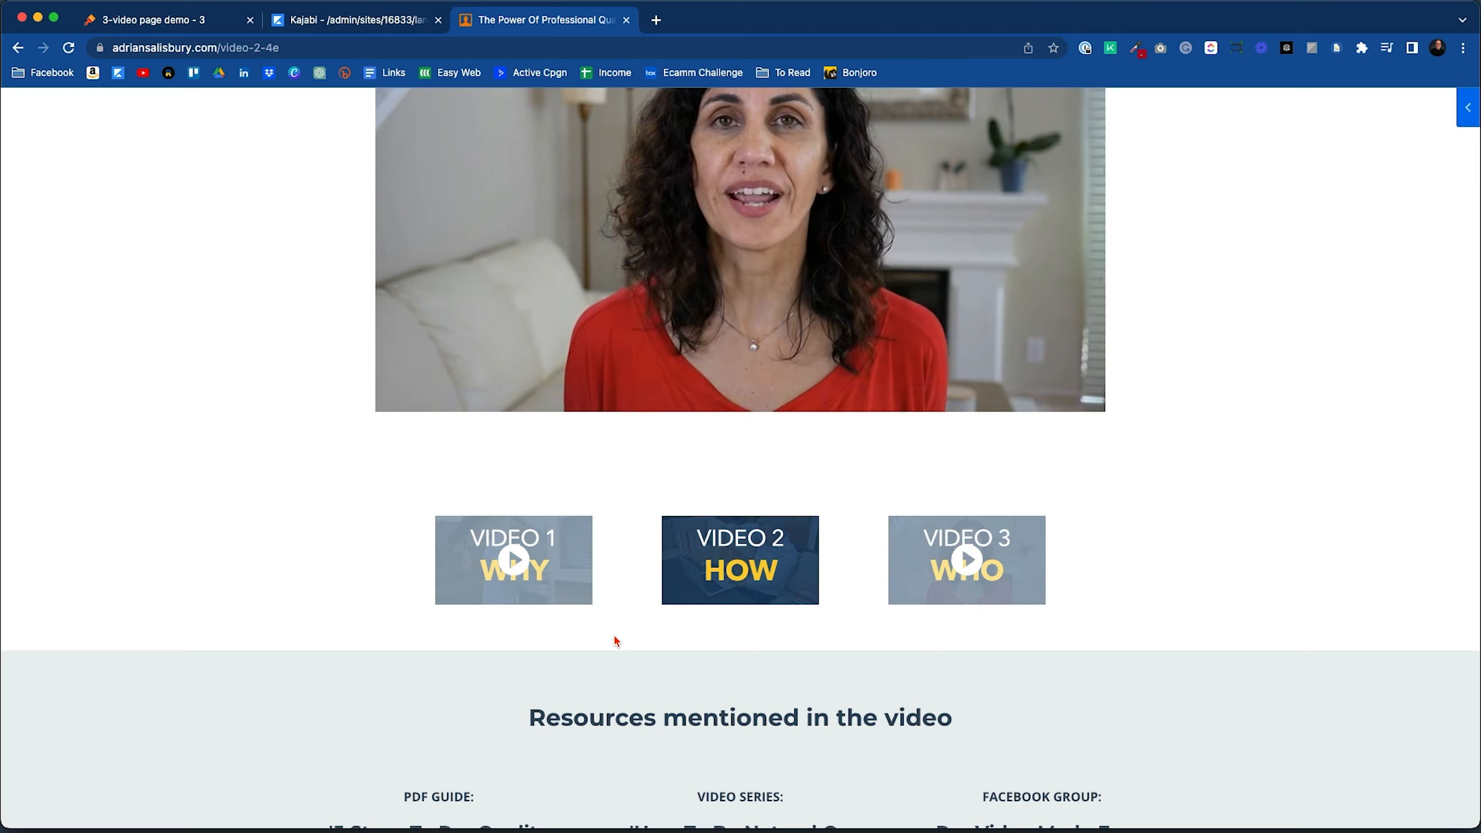
On the live reference page, follow the Video 1 thumbnail and examine that page's active, playable and locked thumbnails.
left_click(520, 565)
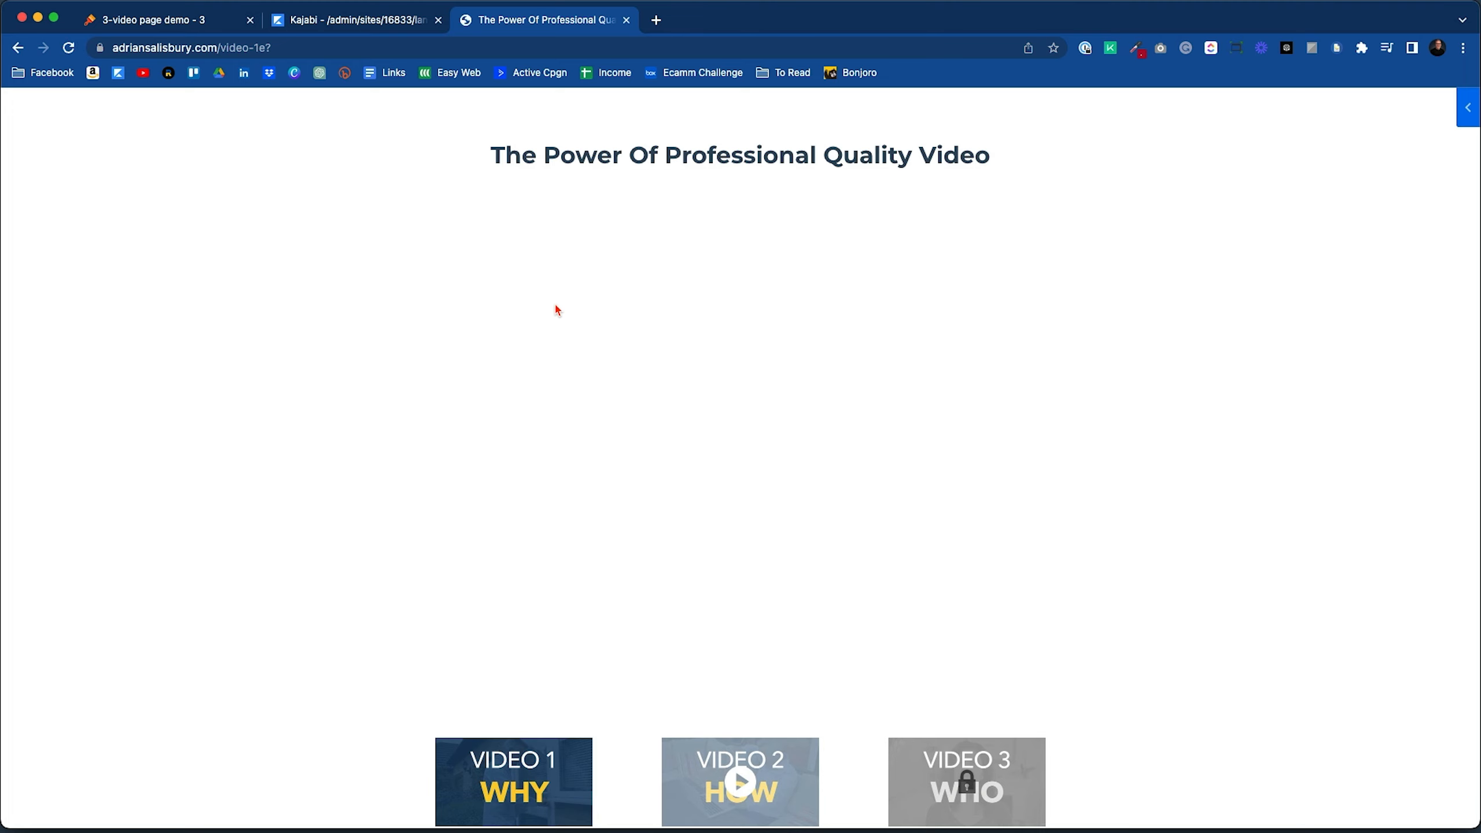
scroll(619, 734, "down", 3)
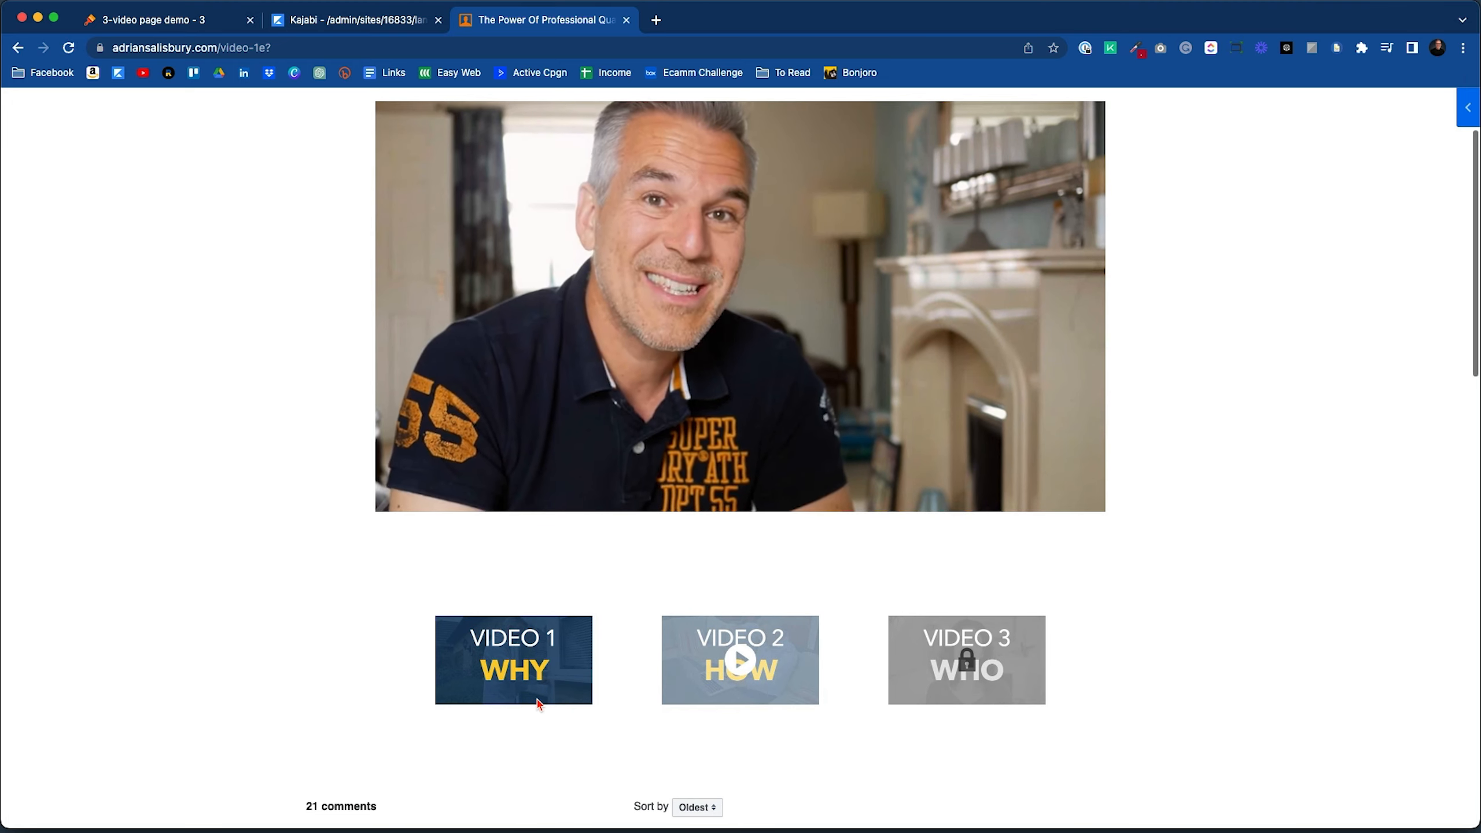